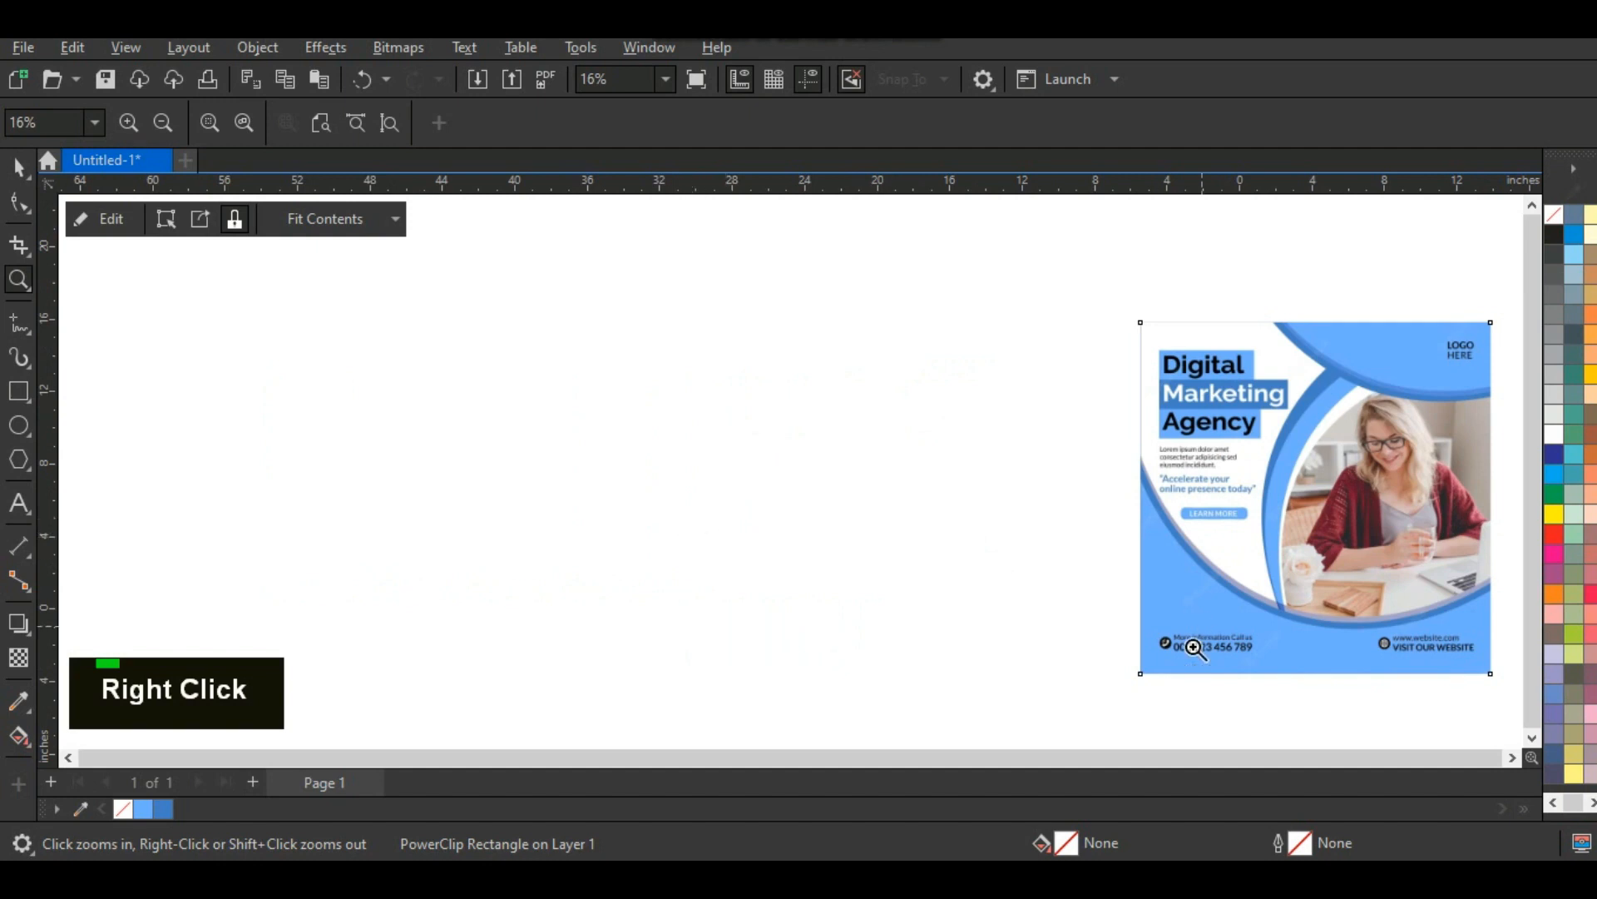
Step: Draw a square about 23.5 inches wide in the empty space left of the Digital Marketing Agency reference design
left_click(1512, 758)
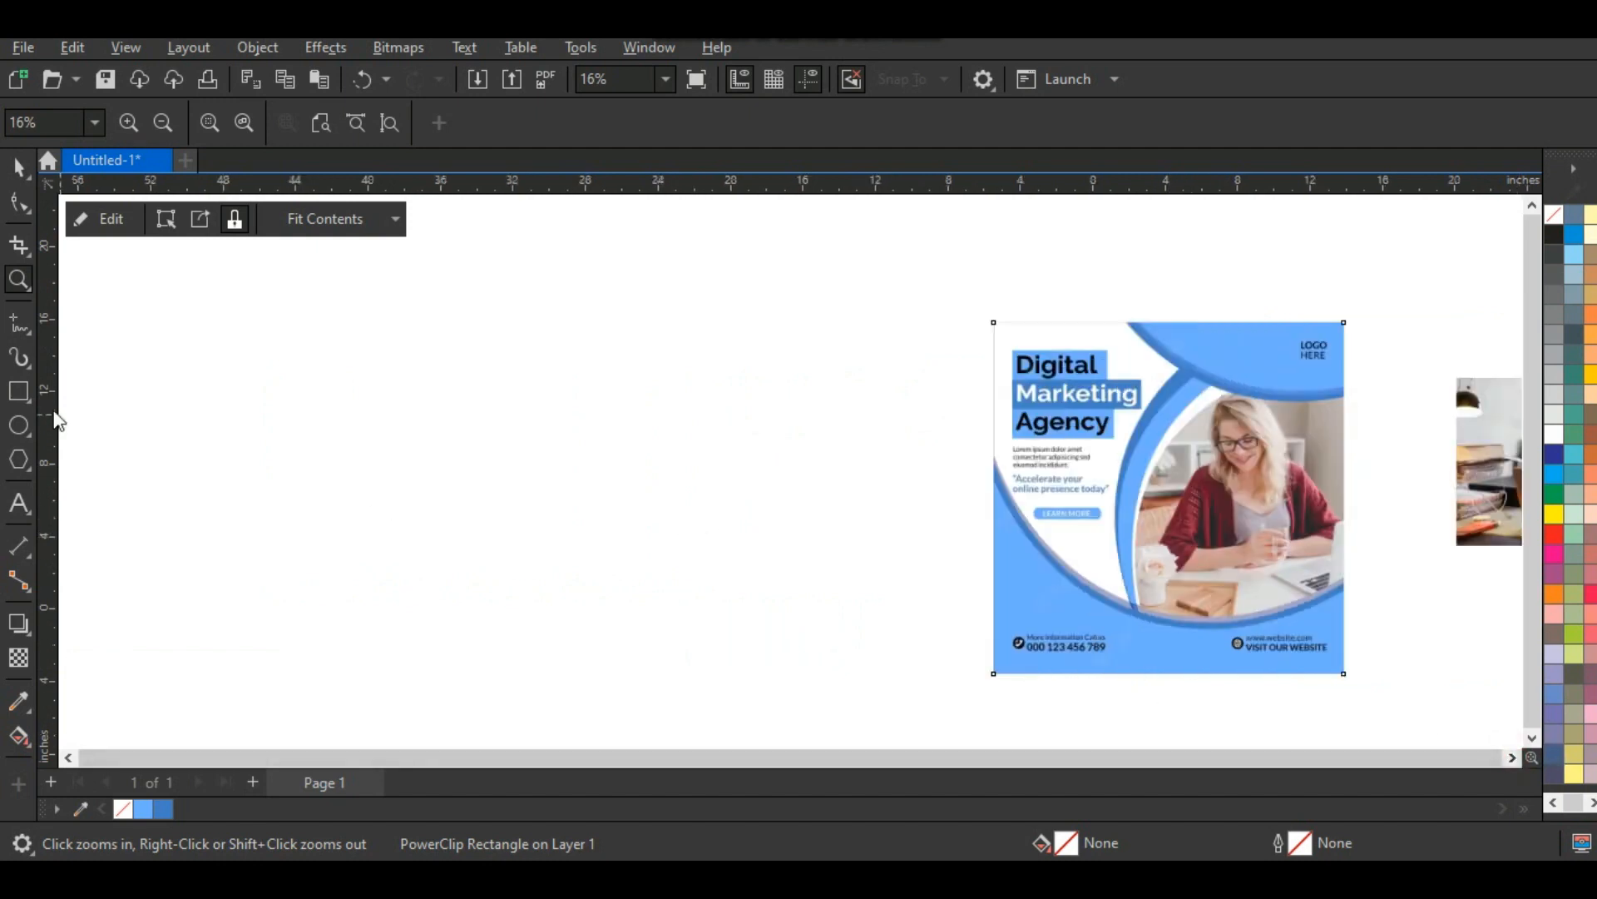
left_click(19, 390)
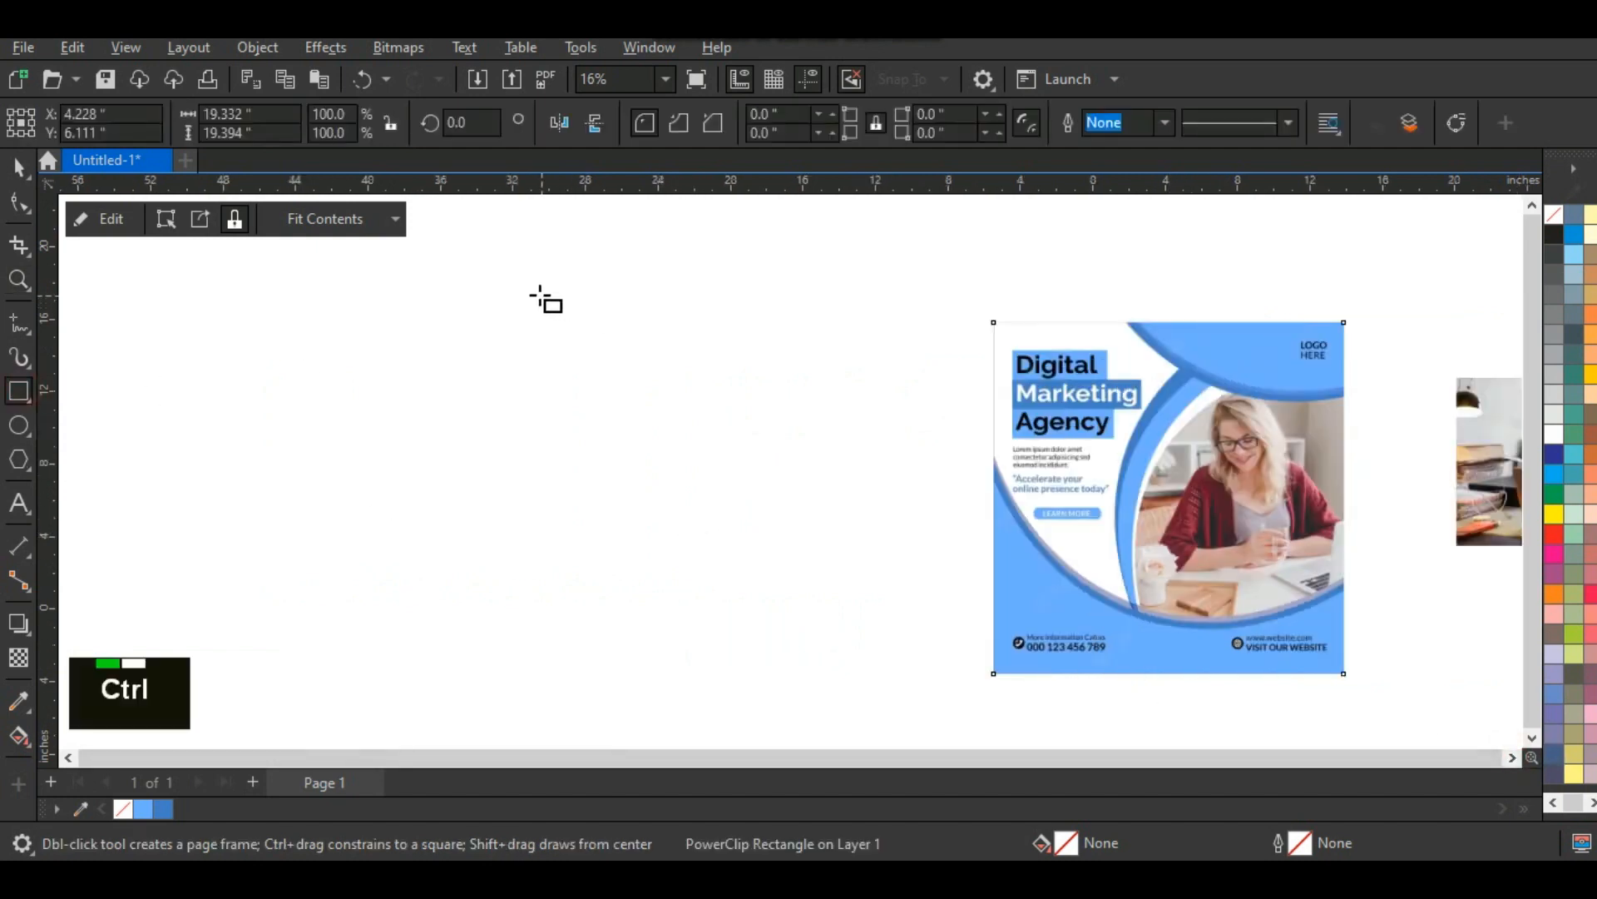
left_click_drag(477, 257, 806, 684)
left_click(17, 166)
left_click_drag(696, 460, 692, 483)
left_click(404, 521)
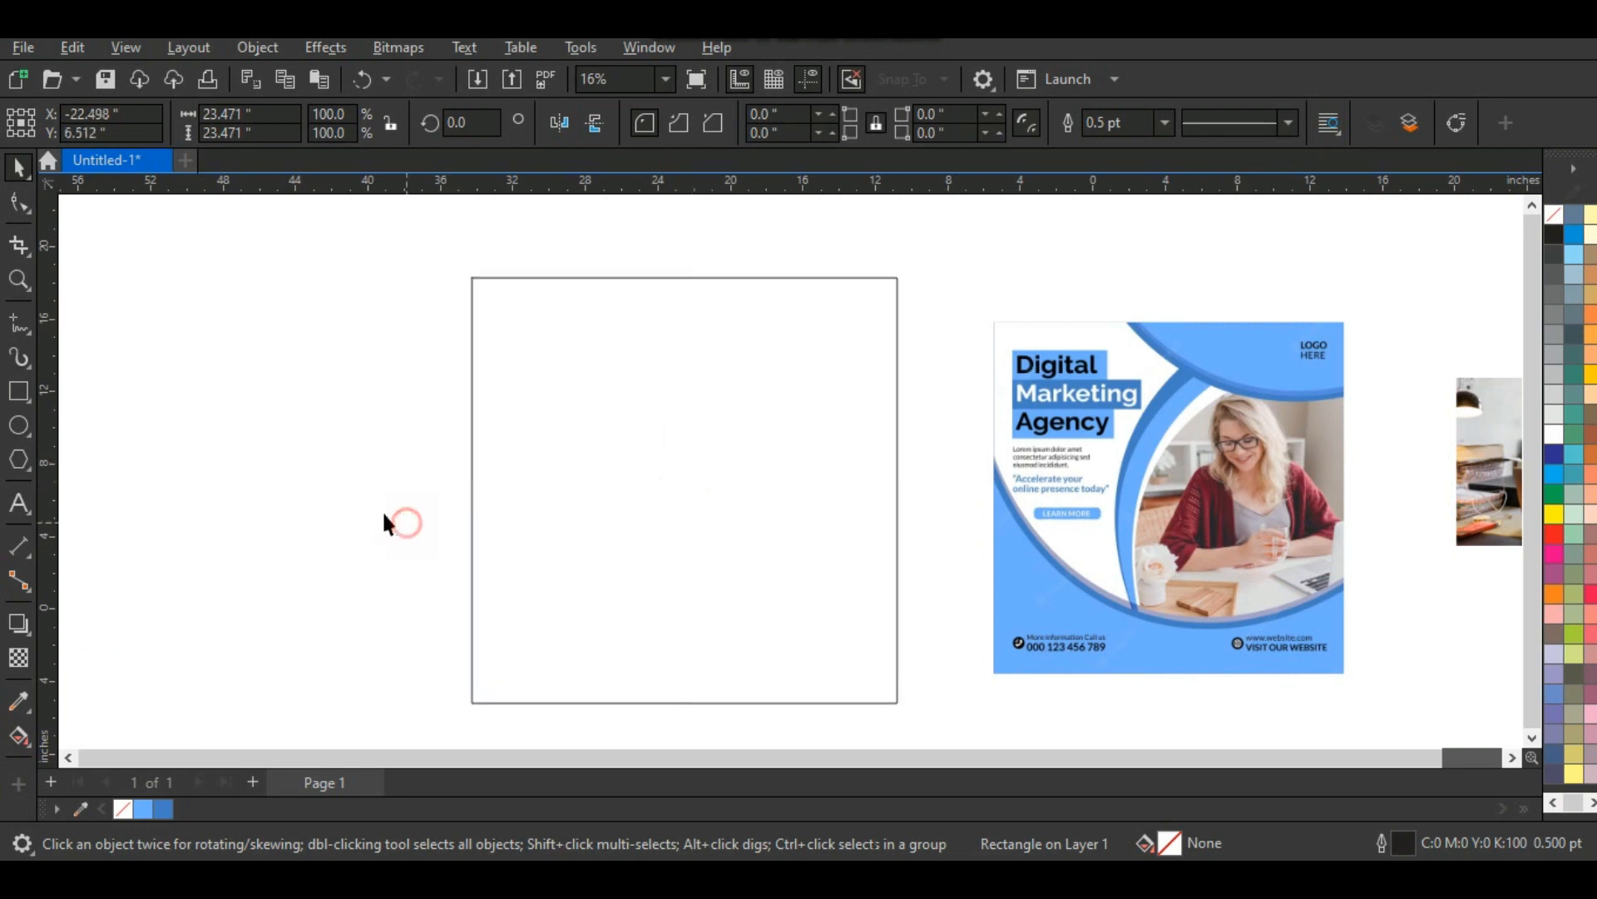
Step: Draw a circle over the square, enlarge it to about 26.6 inches across, and move it up past the square's top edge
left_click(18, 281)
right_click(268, 334)
left_click_drag(464, 343, 1200, 617)
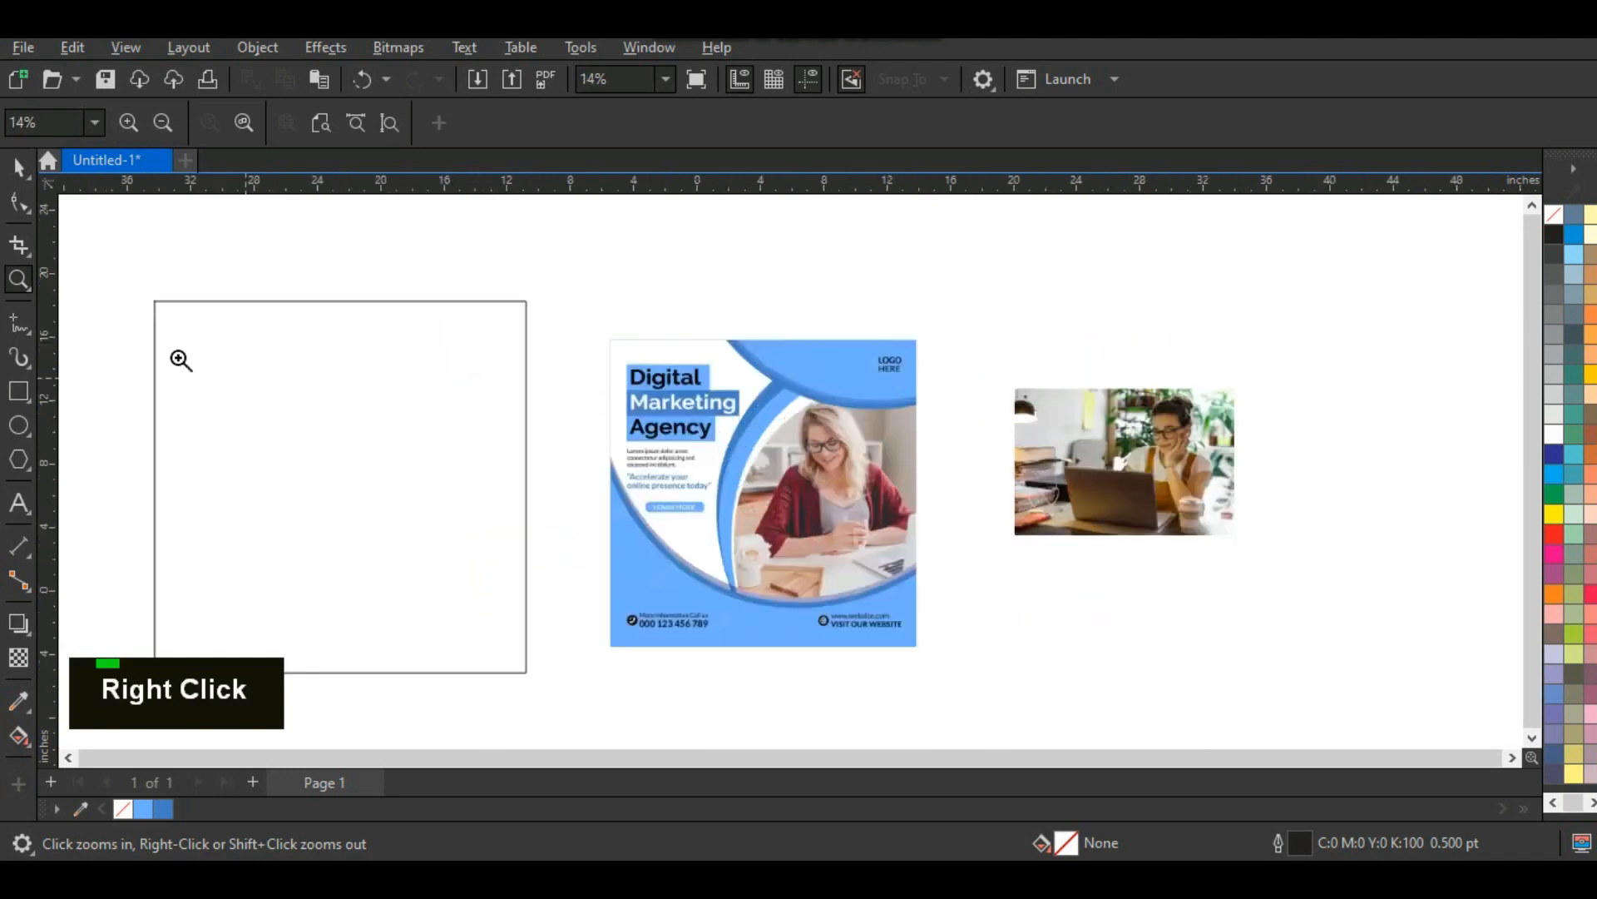
left_click(23, 422)
left_click_drag(127, 216, 390, 598)
key("space")
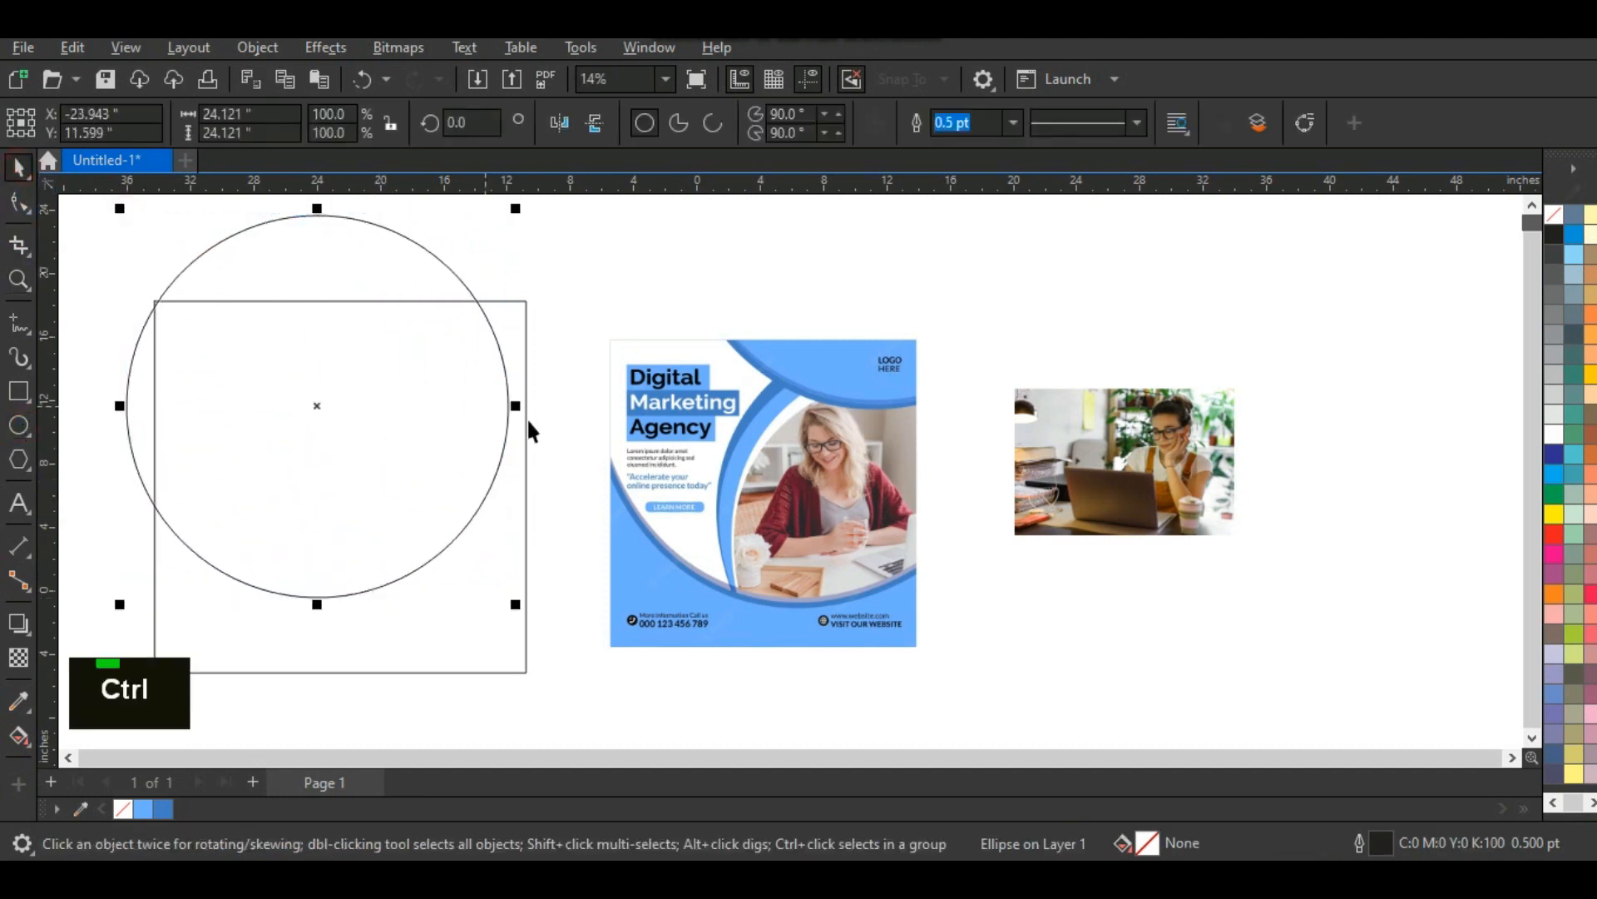
left_click_drag(516, 606, 555, 643)
left_click_drag(337, 421, 338, 377)
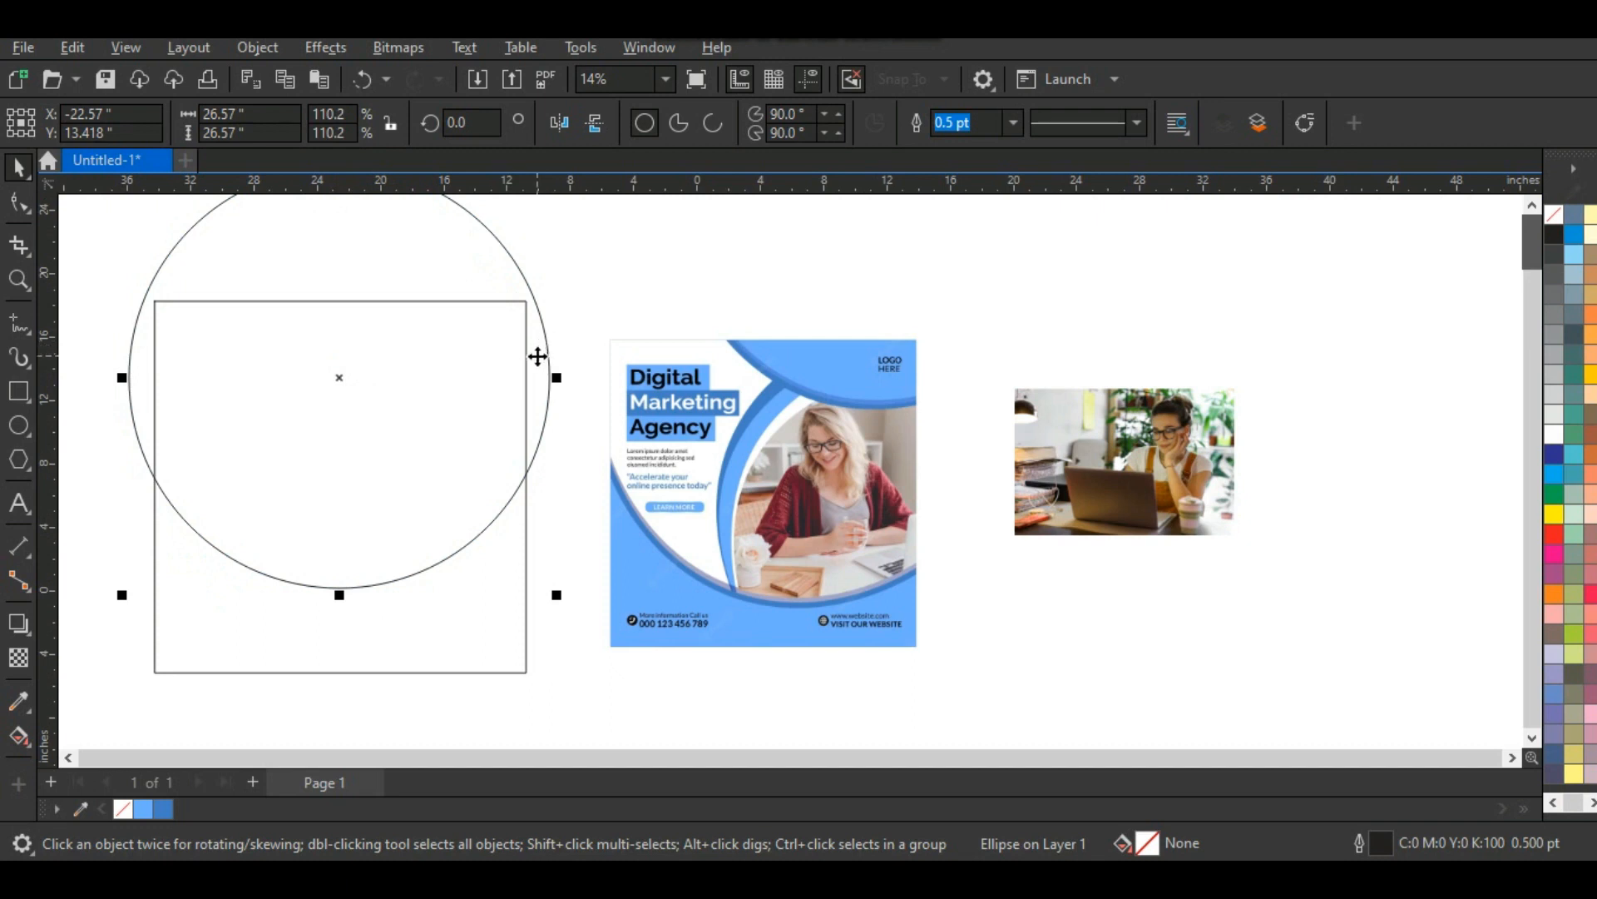
Step: Skew the circle into a tilted ellipse and stretch it to about 28.9 by 26 inches over the square
left_click(537, 356)
left_click_drag(553, 371, 576, 447)
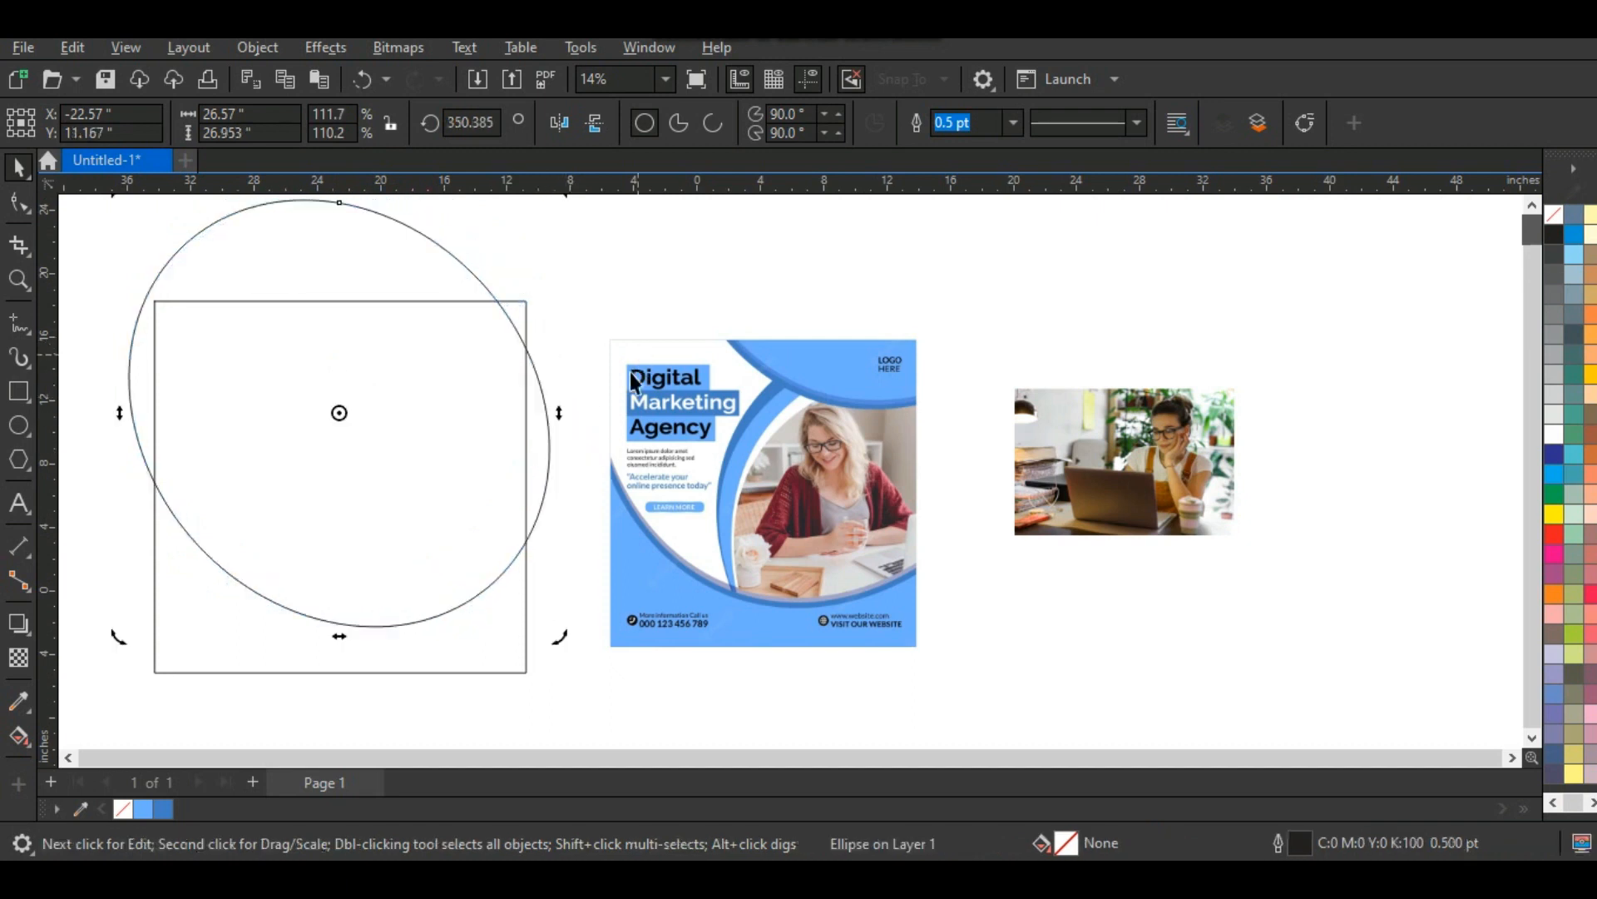
left_click(433, 393)
left_click(545, 414)
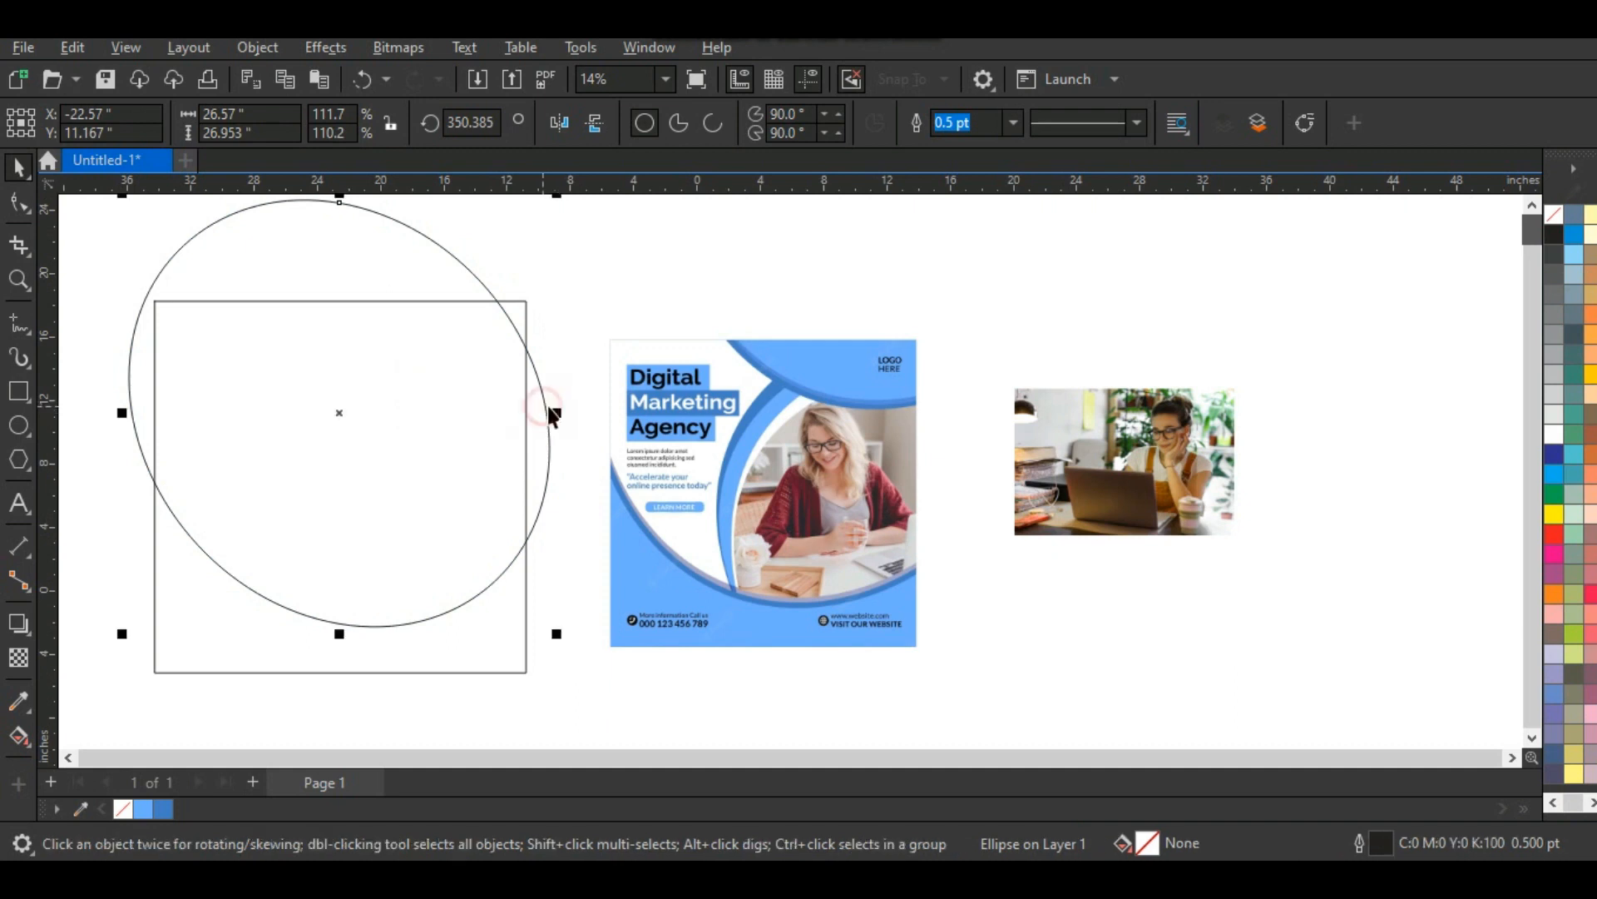
left_click_drag(554, 414, 571, 385)
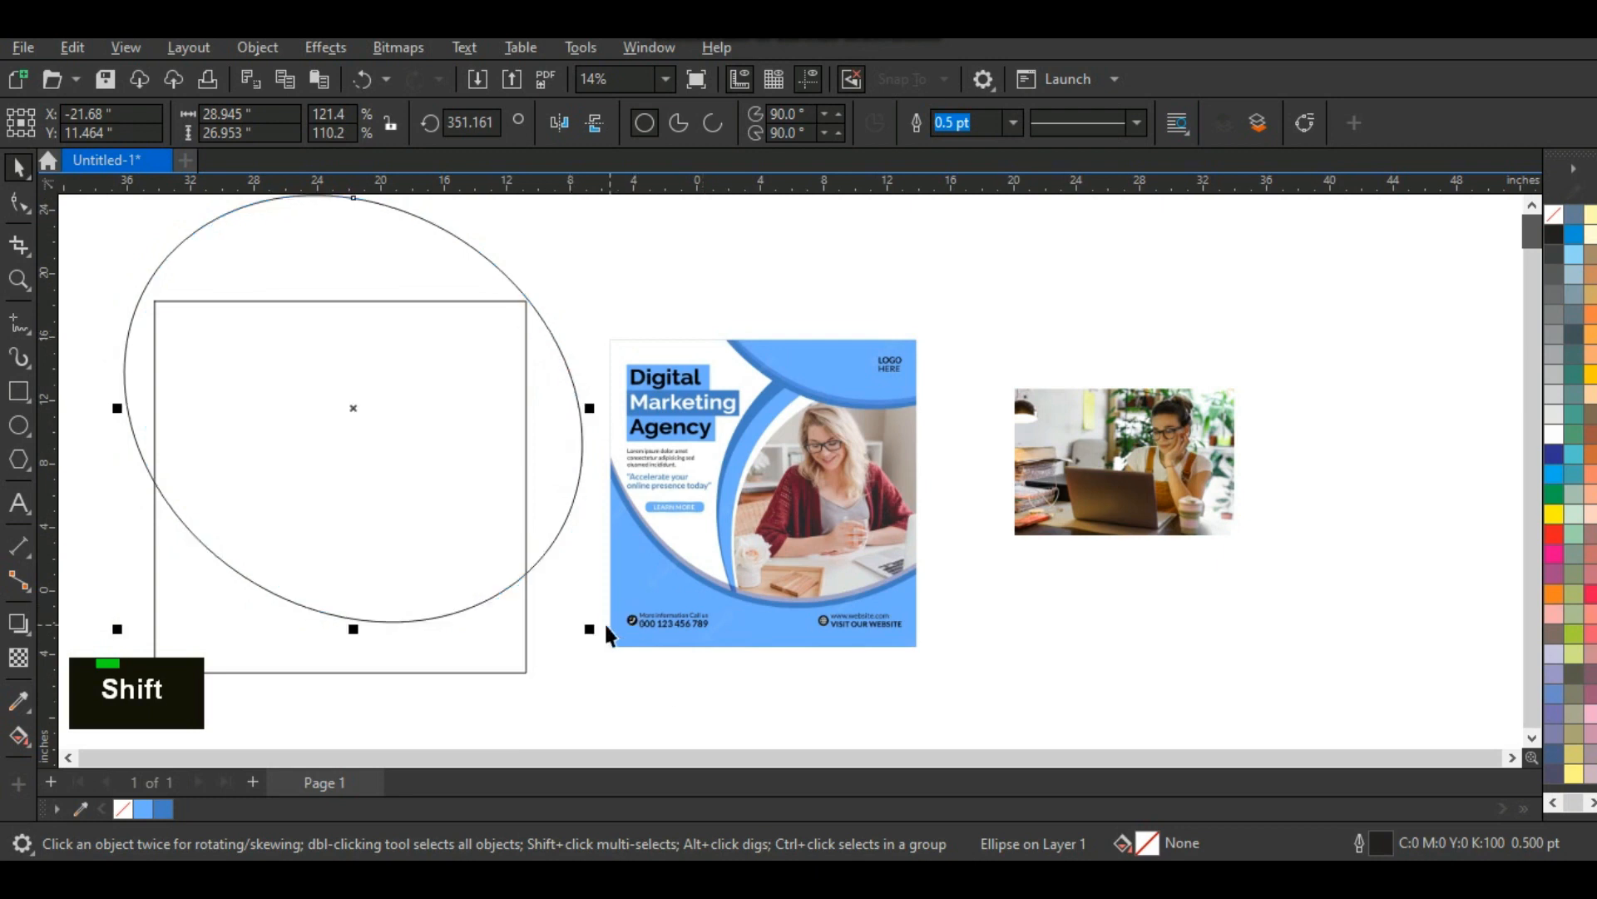
left_click_drag(354, 634, 351, 613)
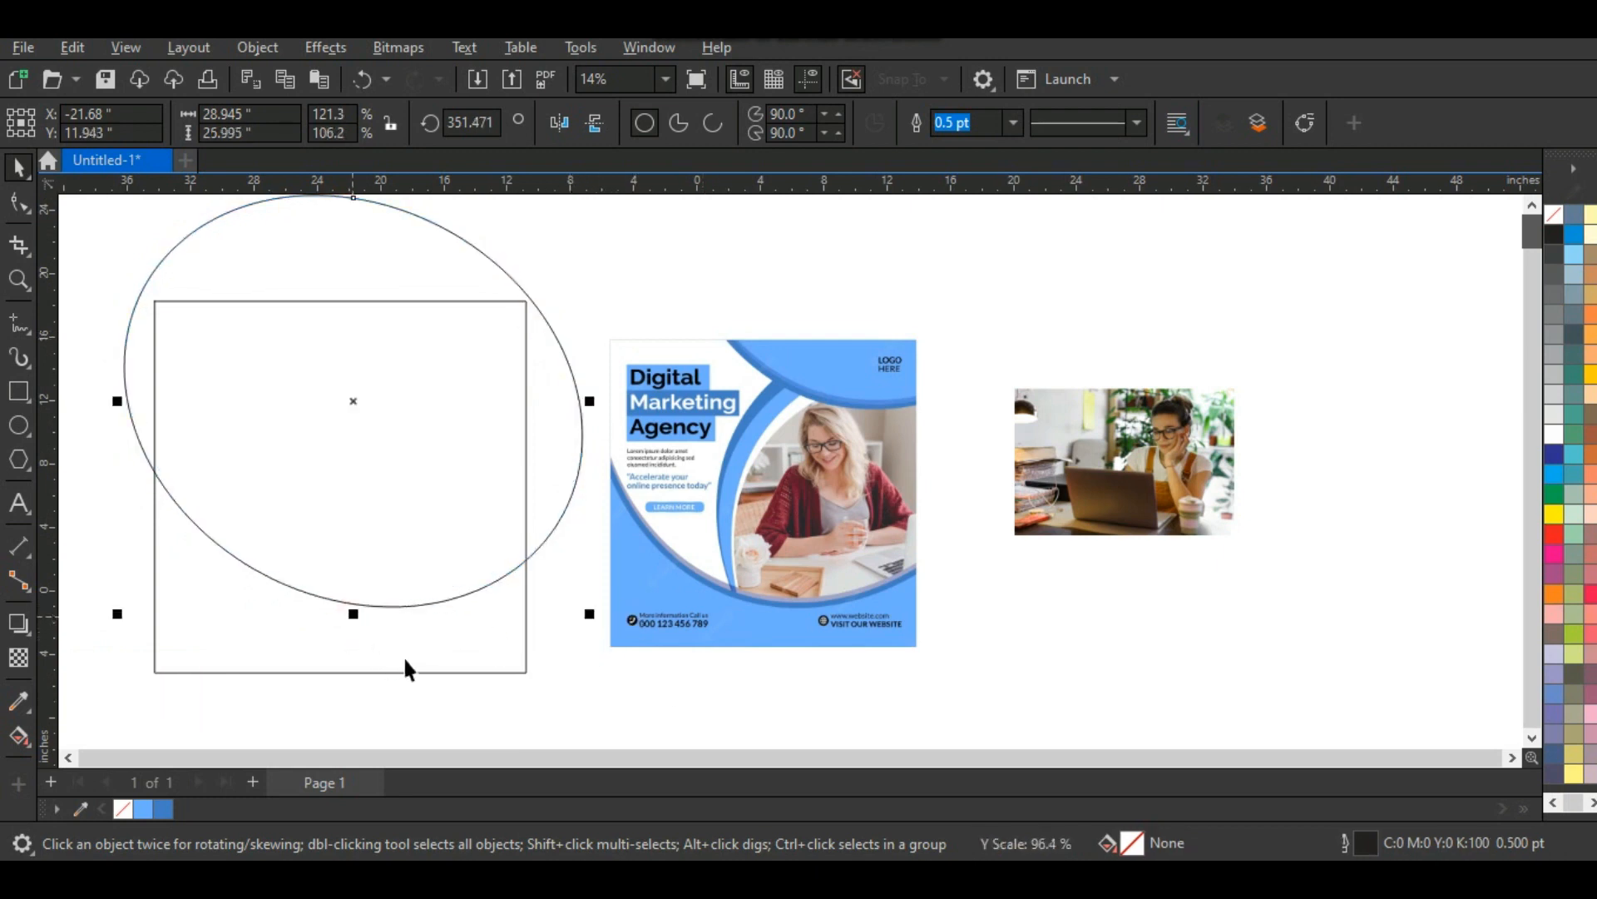
Step: Add two progressively larger concentric copies around the ellipse, the outermost about 30.4 by 27.3 inches
left_click_drag(596, 616, 606, 648)
right_click(598, 636, "shift")
key("ctrl+r")
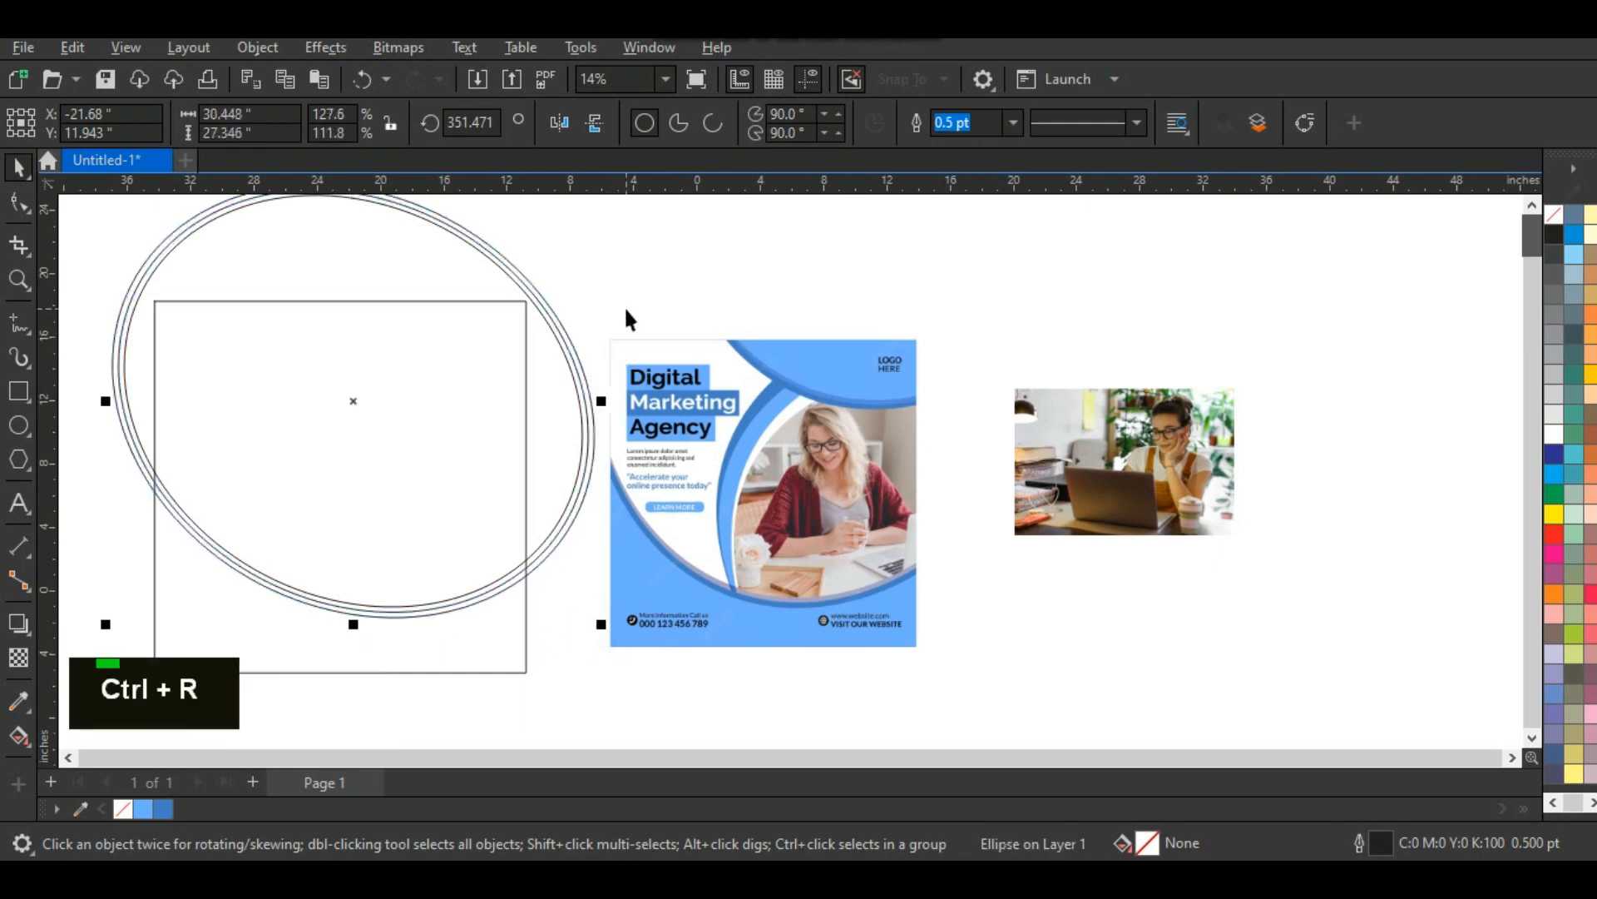
left_click(627, 311)
left_click(545, 243)
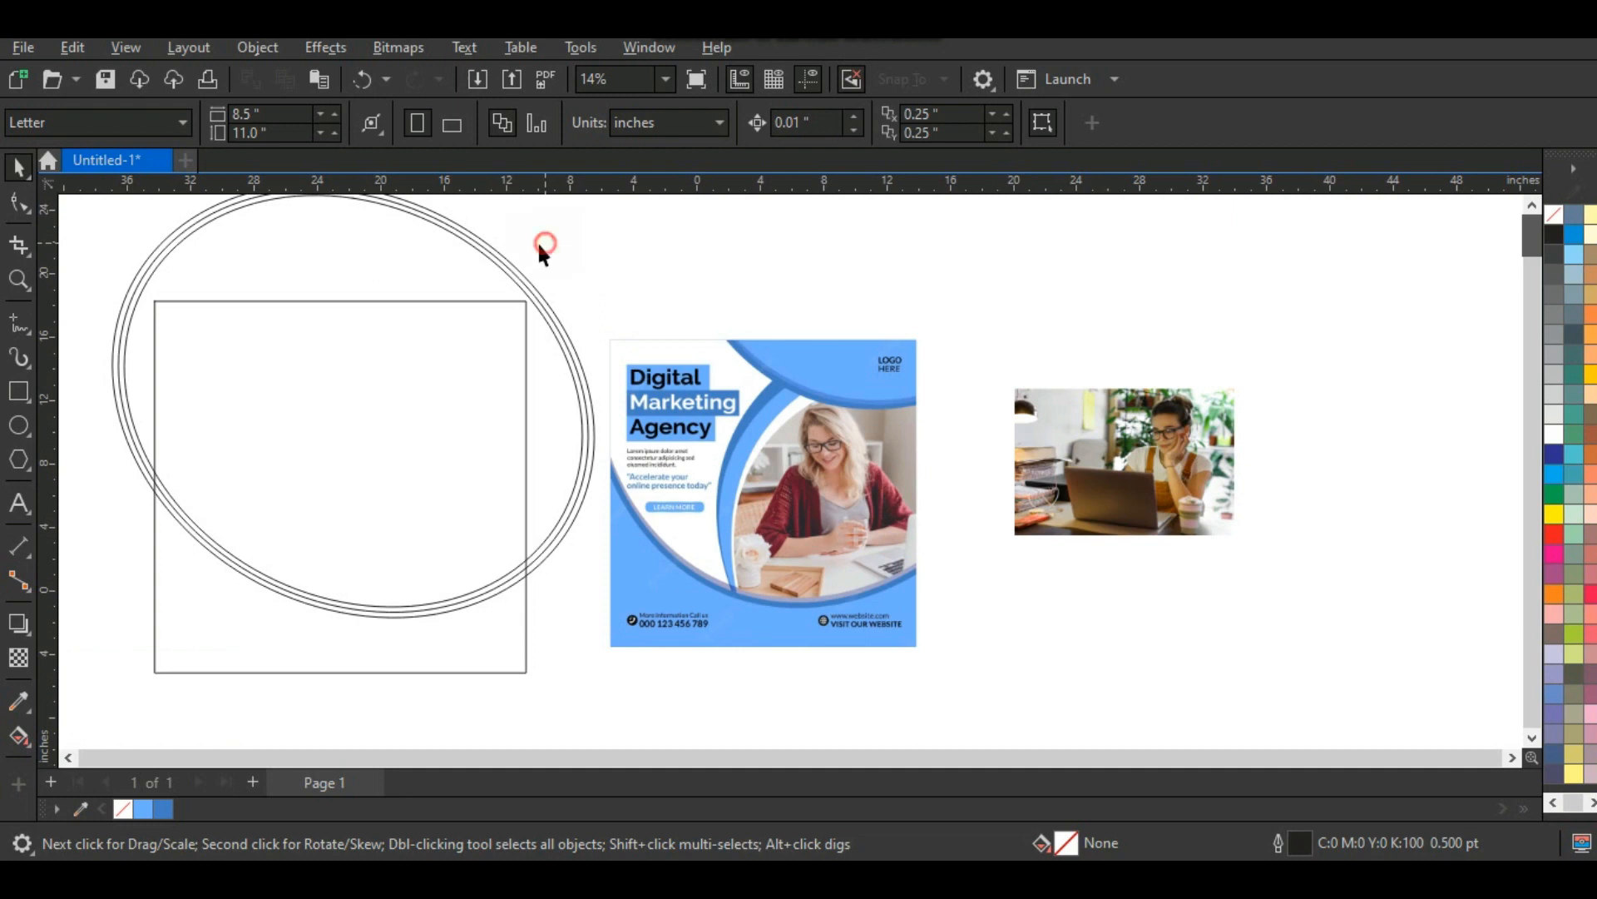
Step: Copy the three concentric ellipses up and to the right so they cross the square's upper right corner
key("alt")
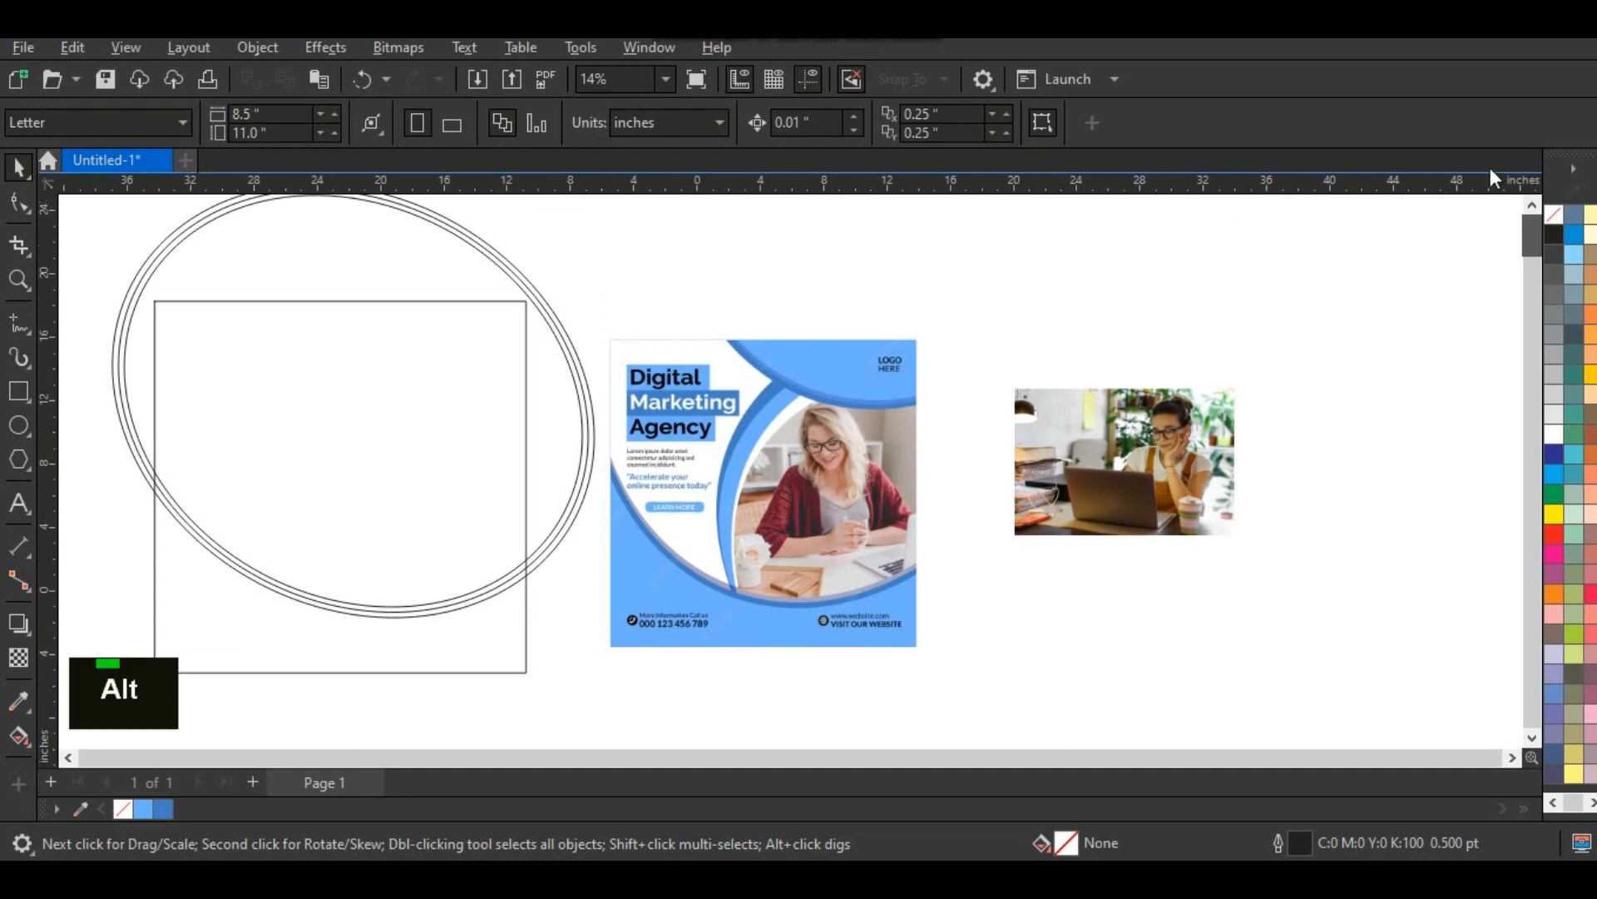
left_click_drag(572, 256, 486, 275)
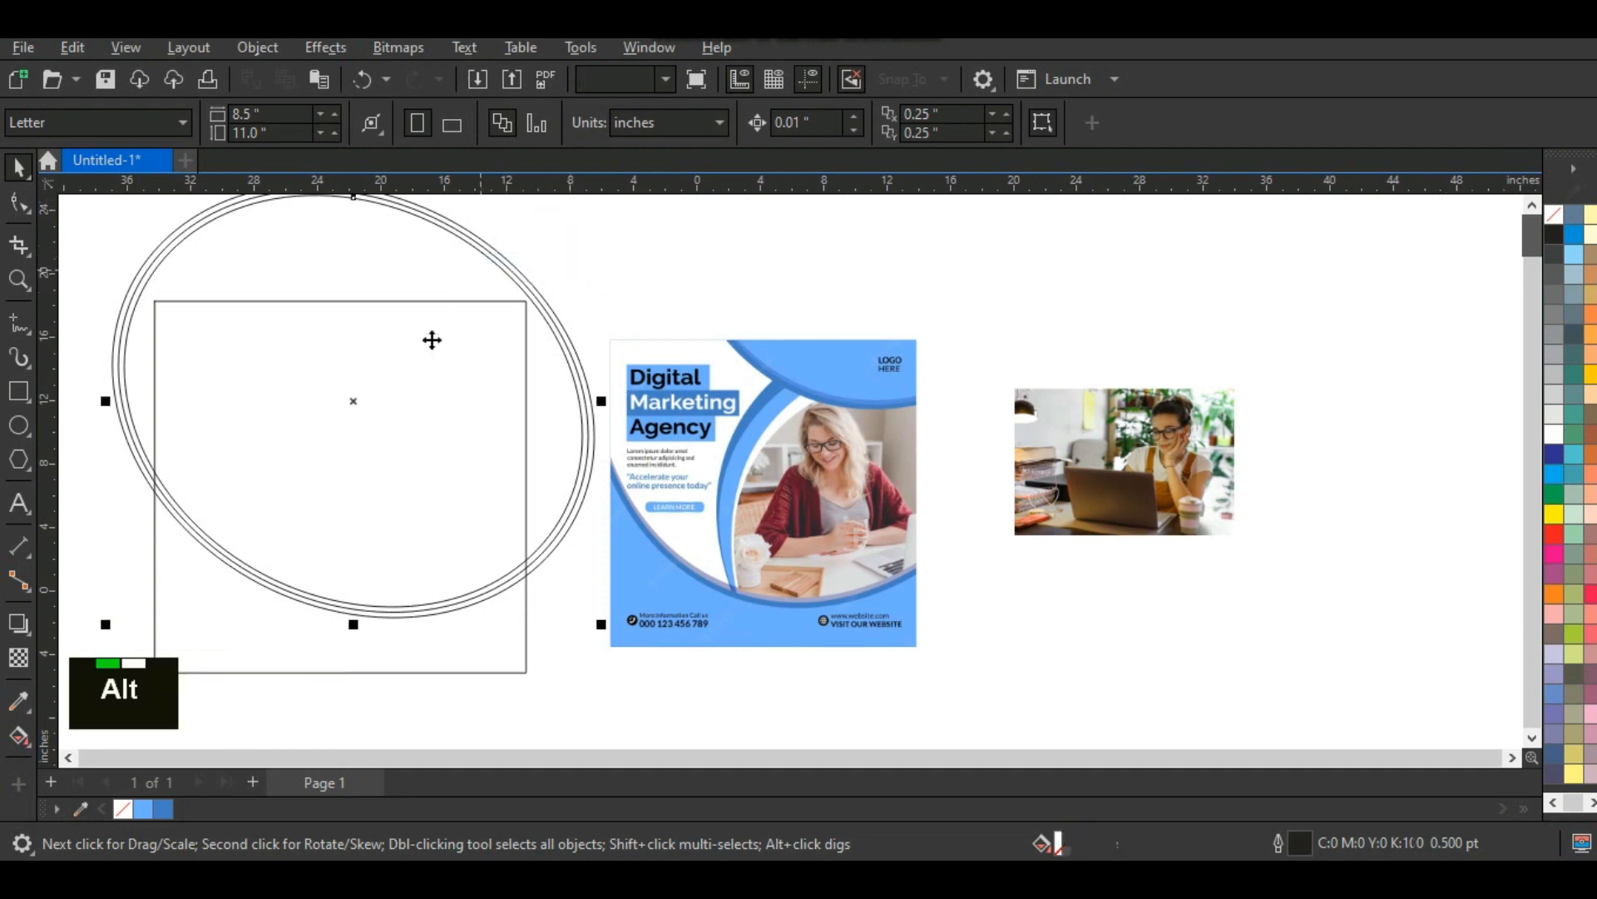
left_click_drag(352, 409, 432, 240)
right_click(432, 240)
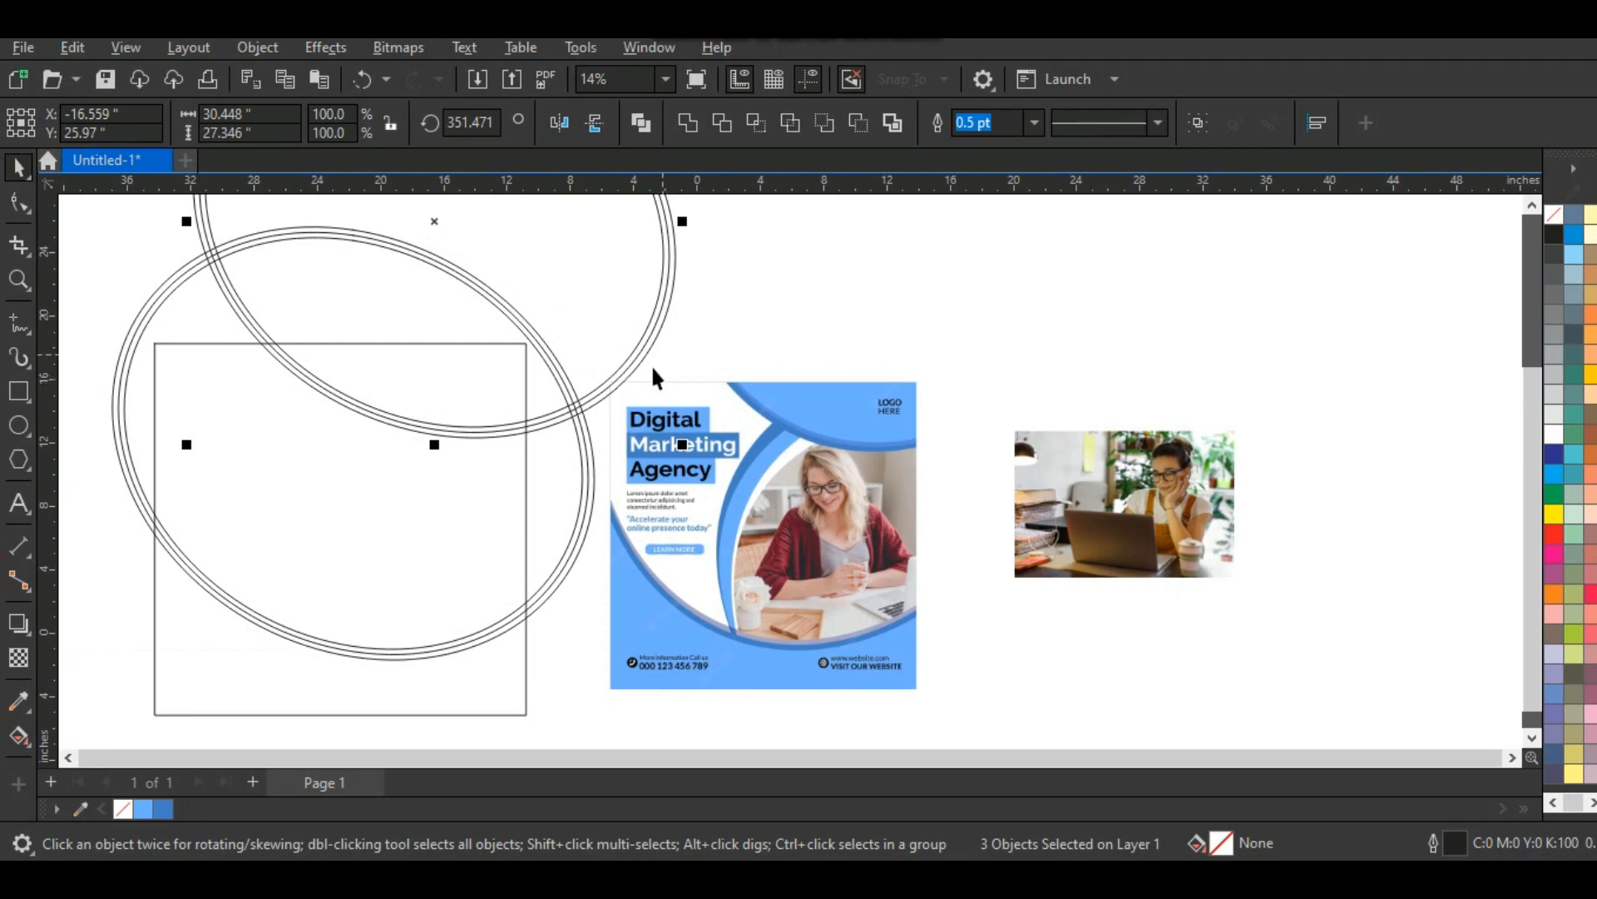
left_click(753, 334)
Step: Fill the square's area below the lower ellipses and the two thin curved bands above it with blue #336699 using Smart Fill
left_click(18, 278)
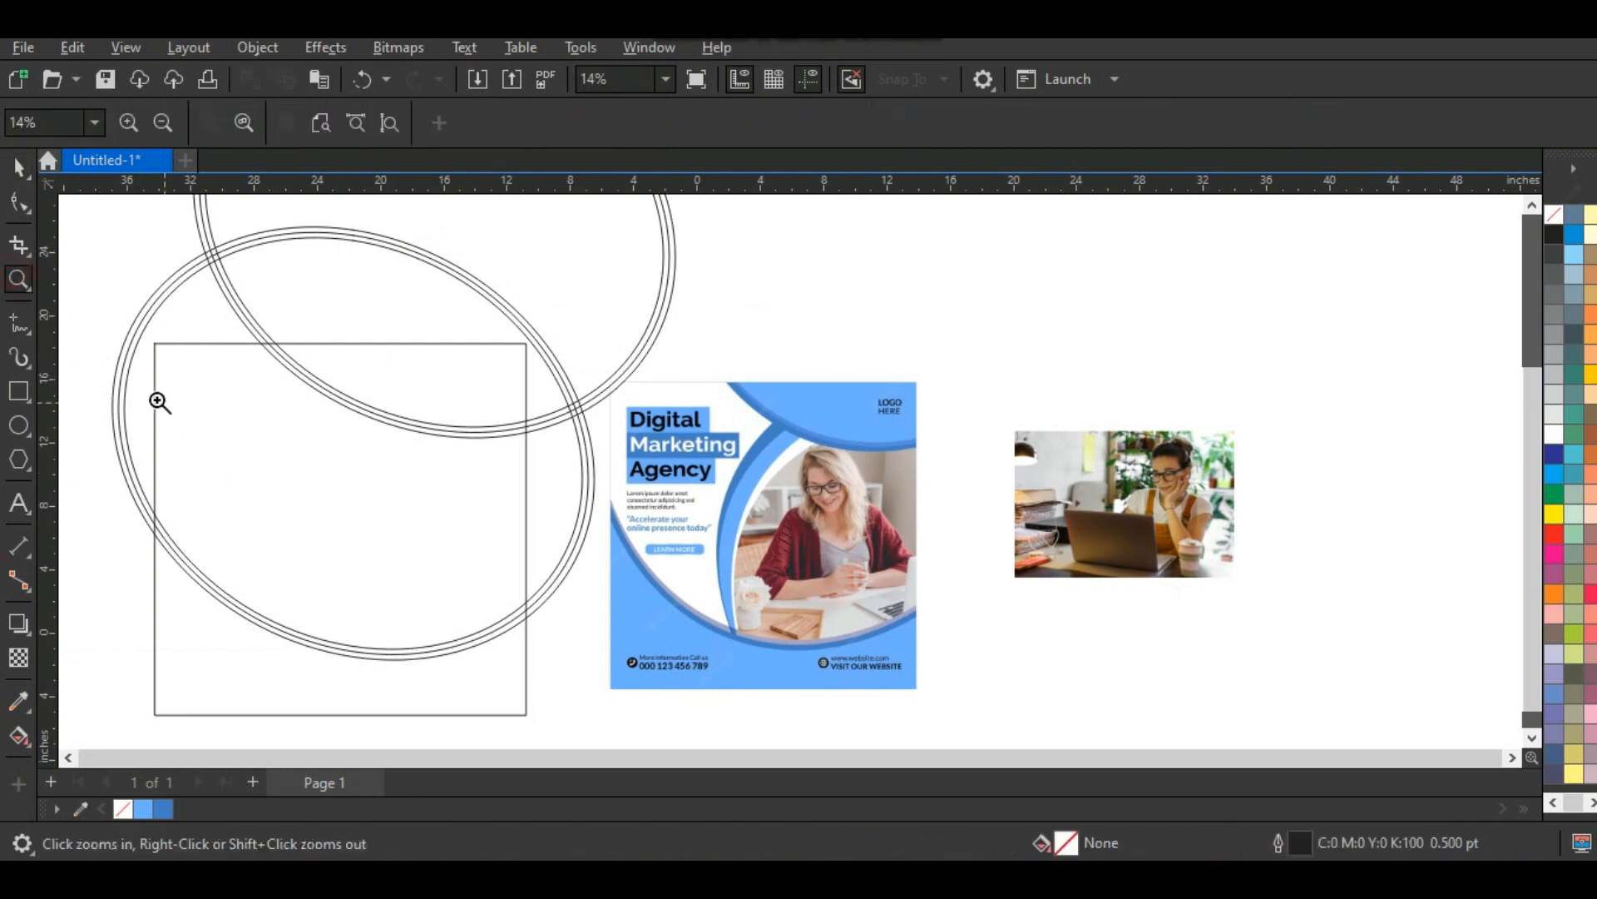
left_click_drag(121, 519, 688, 724)
left_click(30, 747)
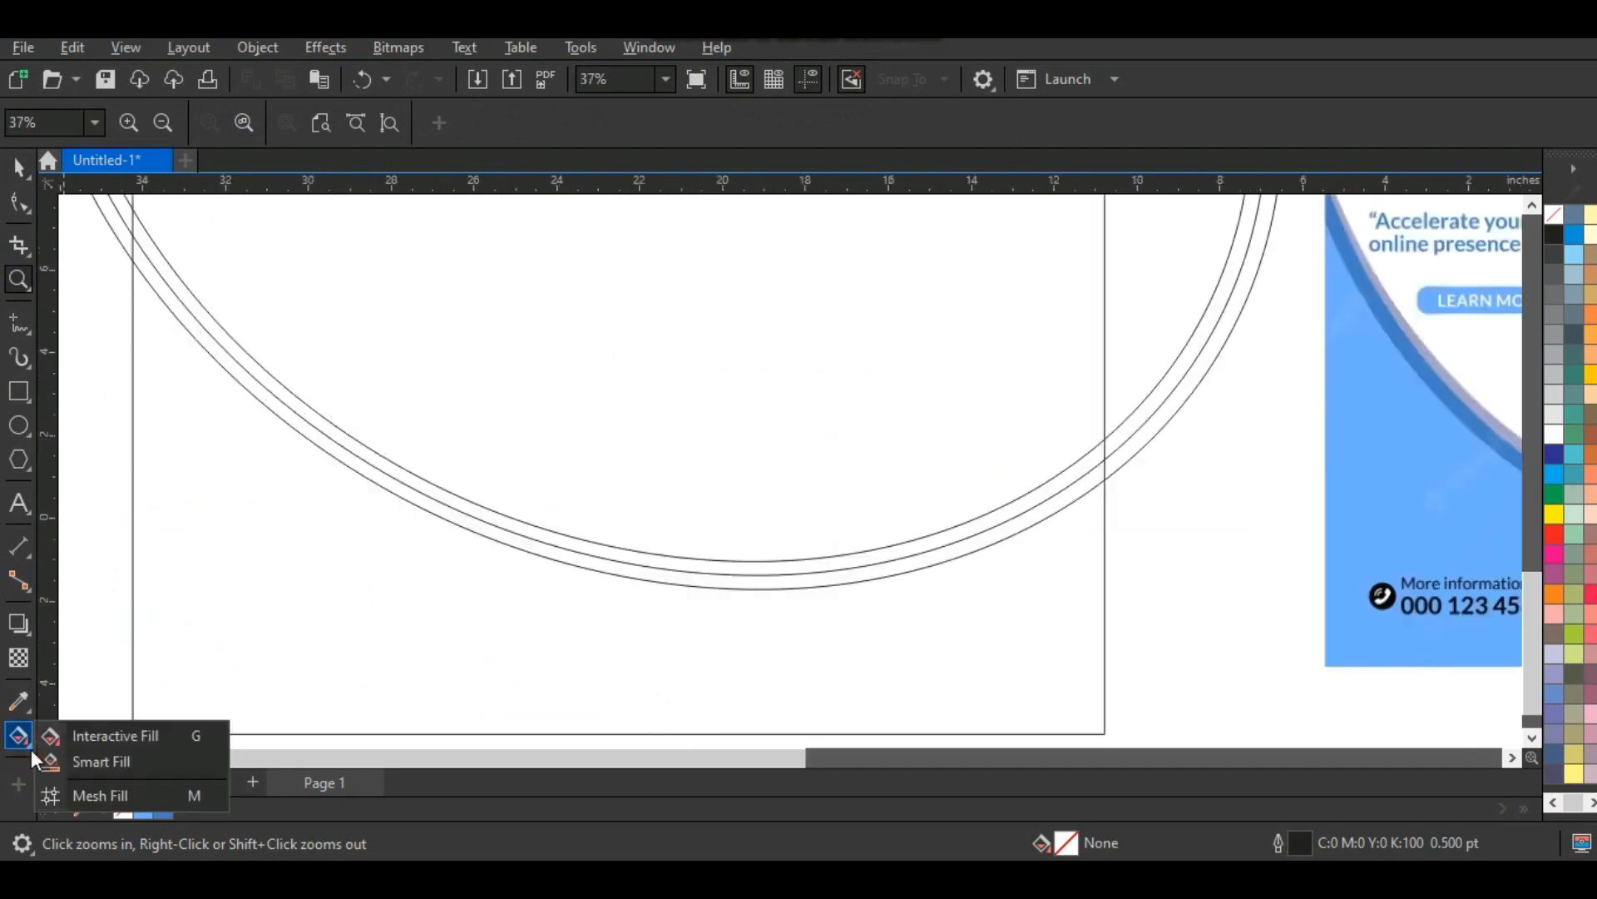
left_click(78, 762)
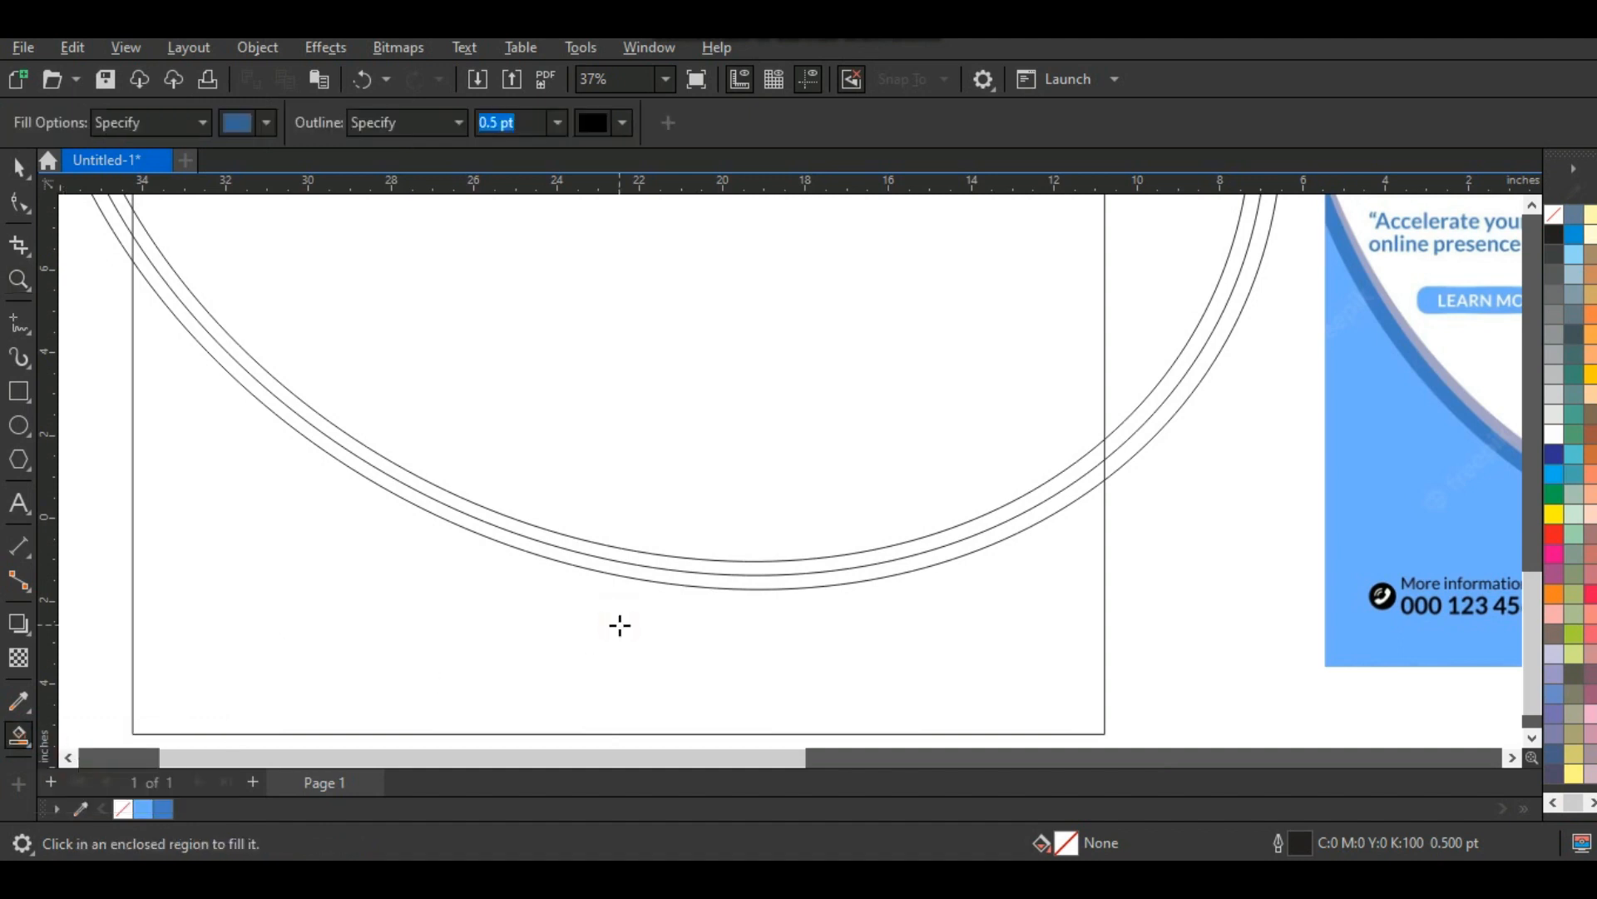
left_click(620, 625)
left_click(646, 573)
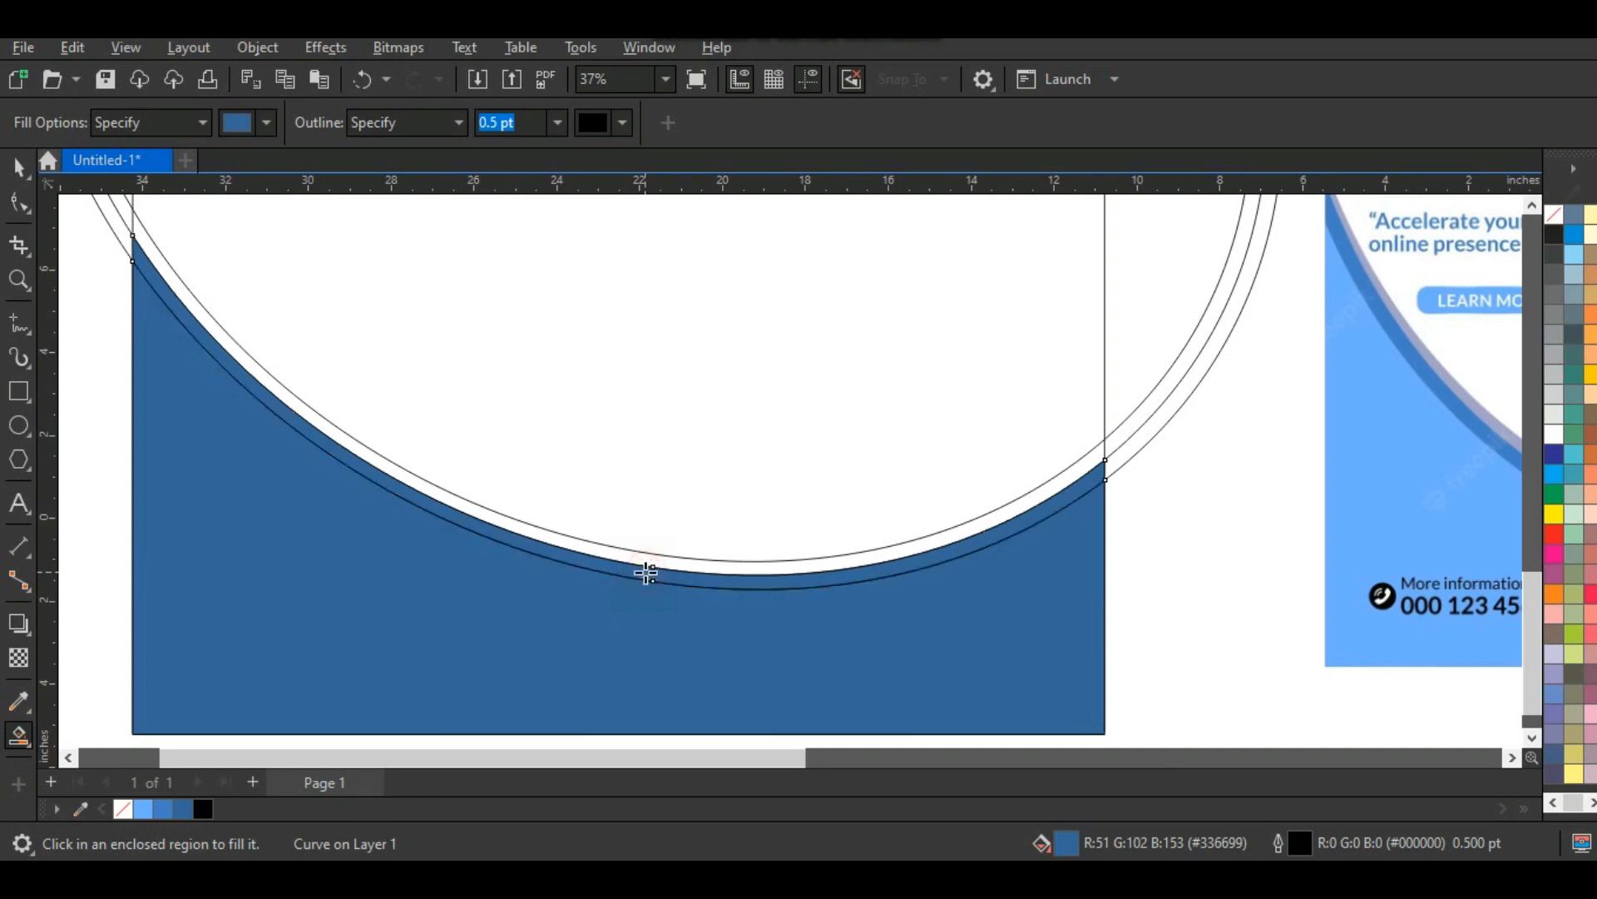
left_click(638, 557)
left_click(16, 163)
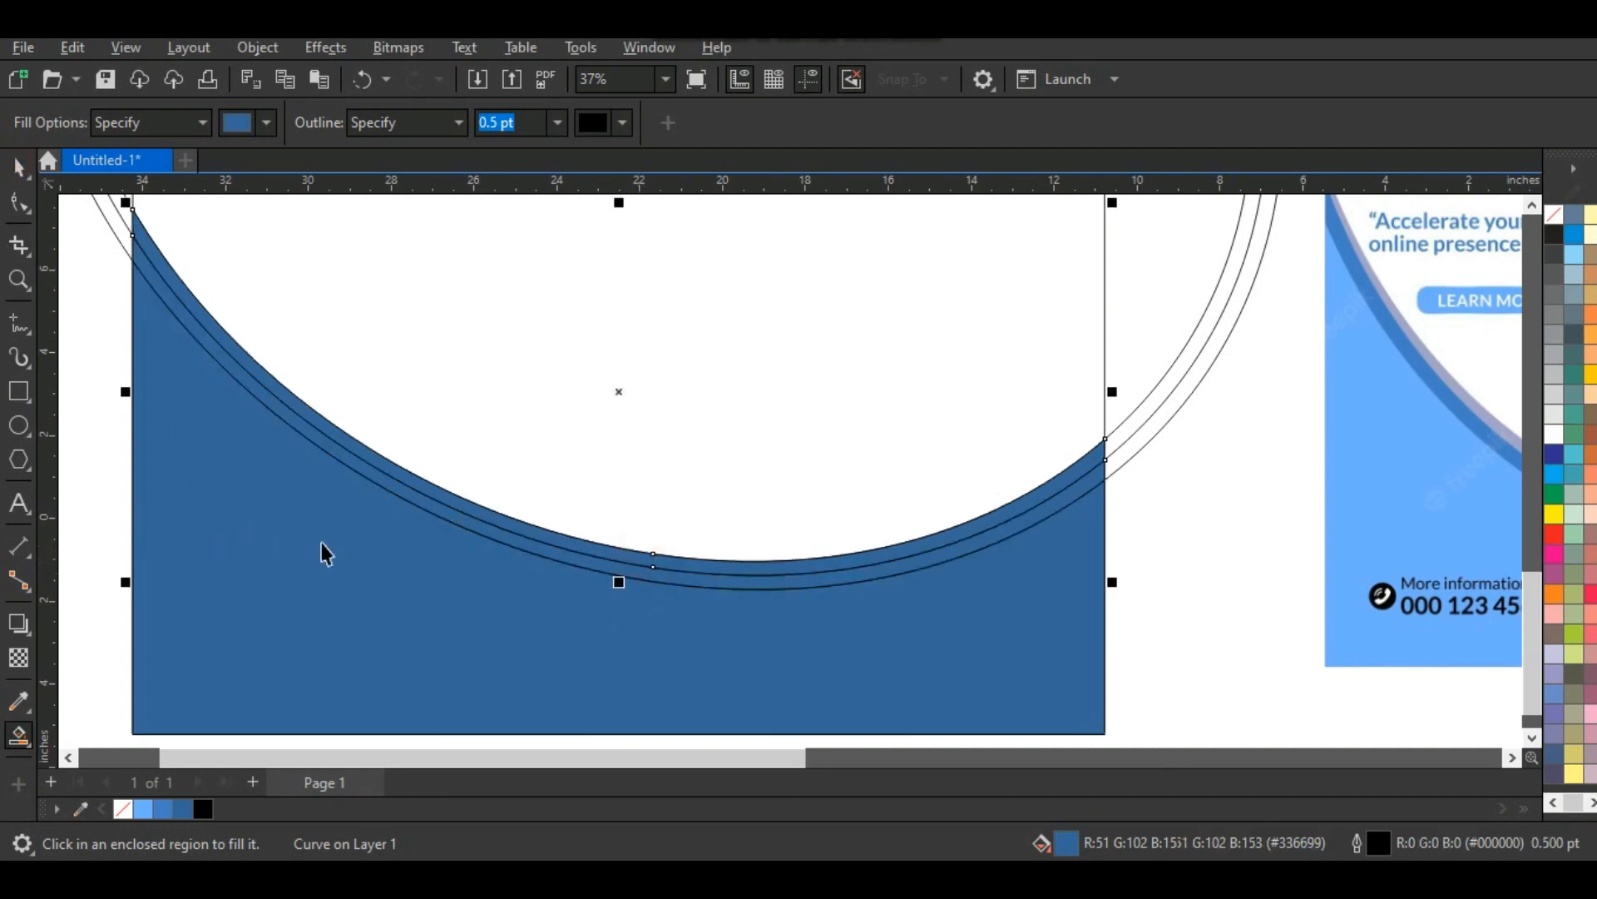
key("space")
Step: Smart Fill the two curved bands and the corner area inside the upper ellipses with the same blue
key("F3")
key("F3")
key("F3")
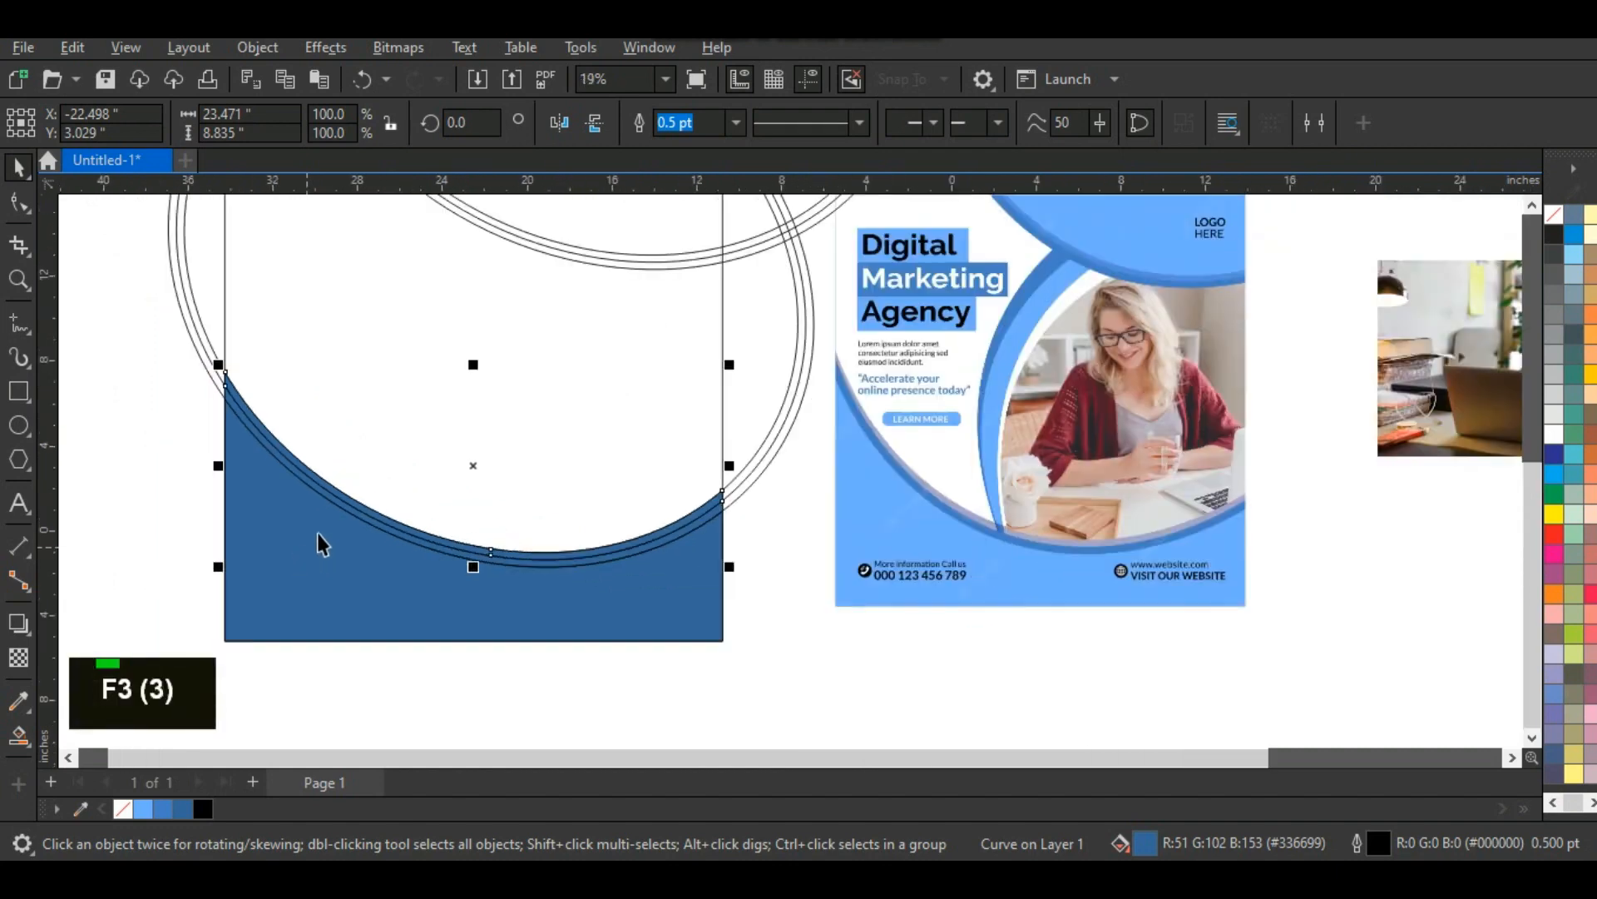
double_click(1531, 204)
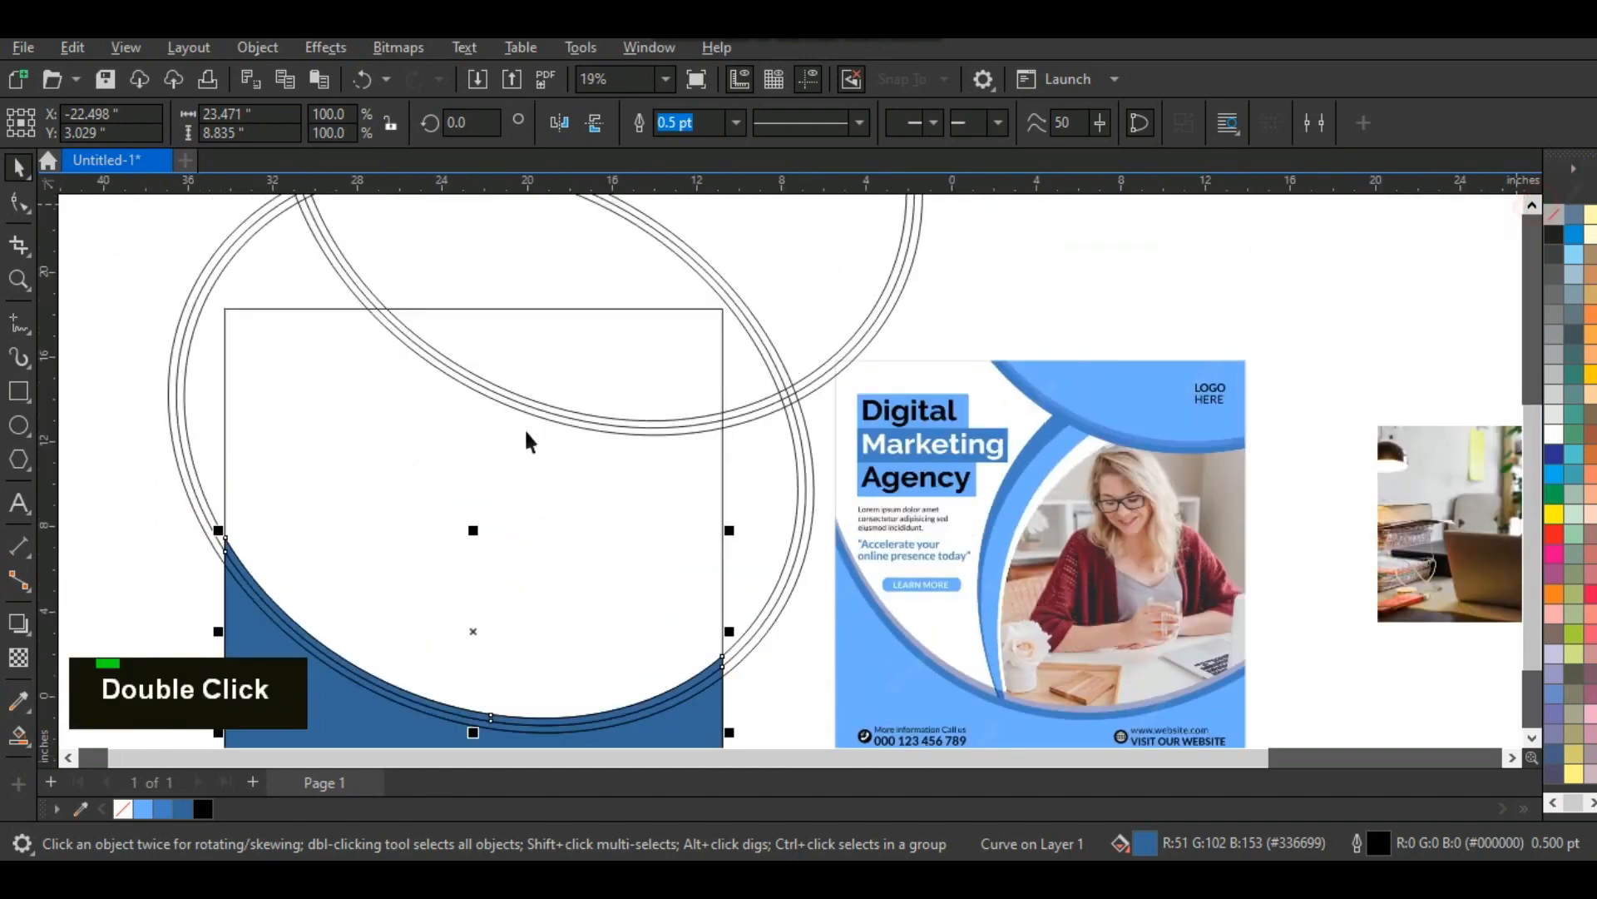
left_click(18, 734)
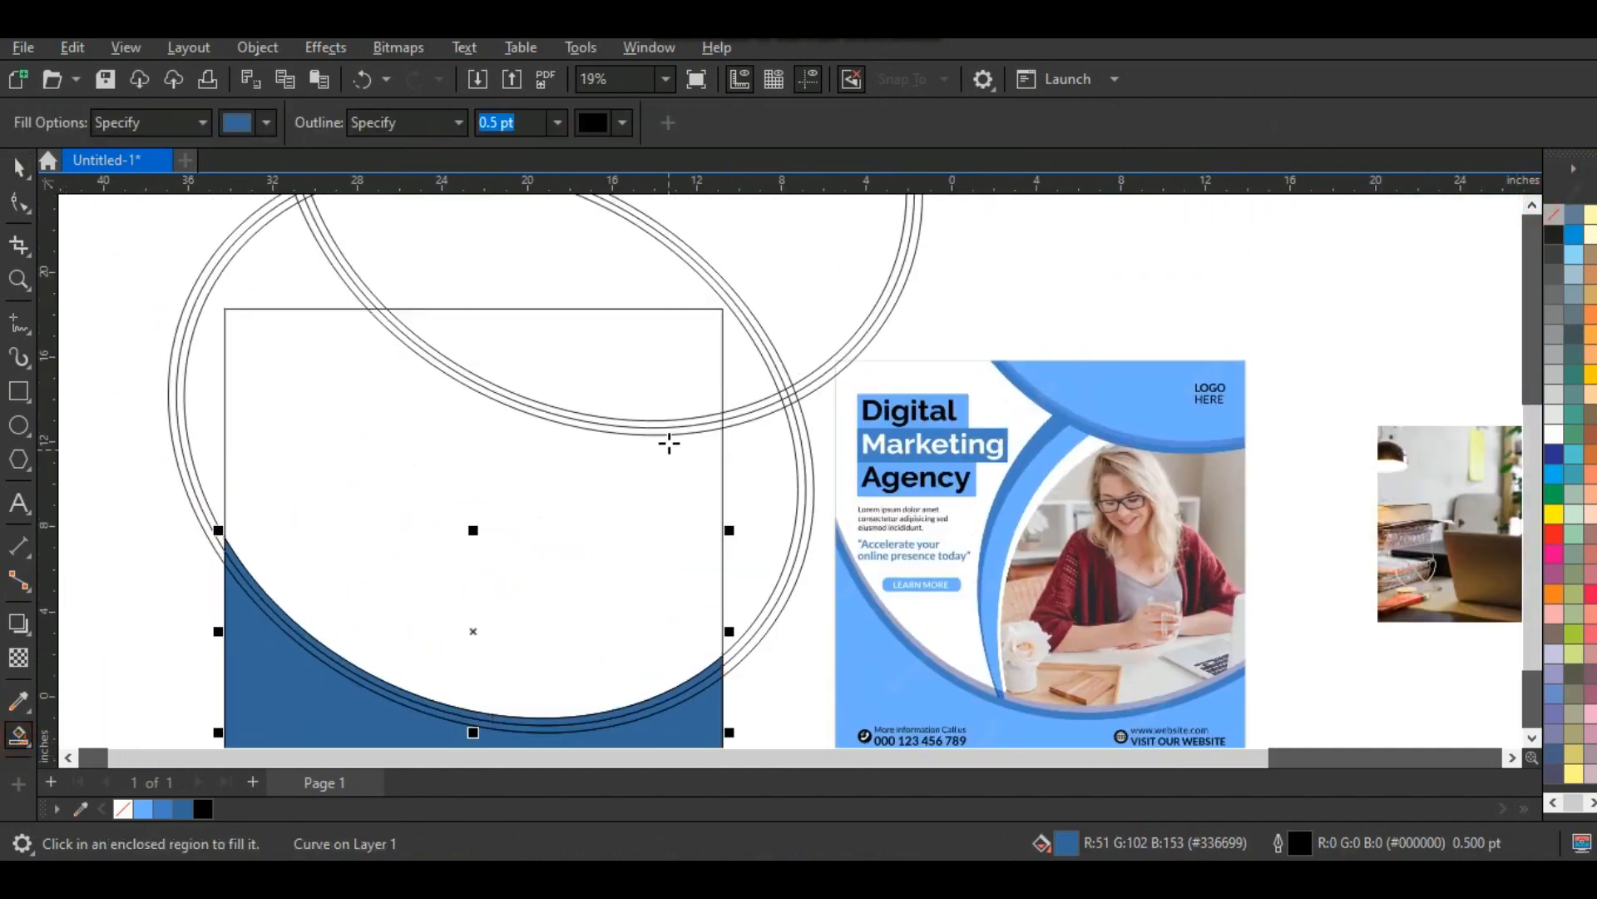
left_click(668, 430)
left_click(668, 423)
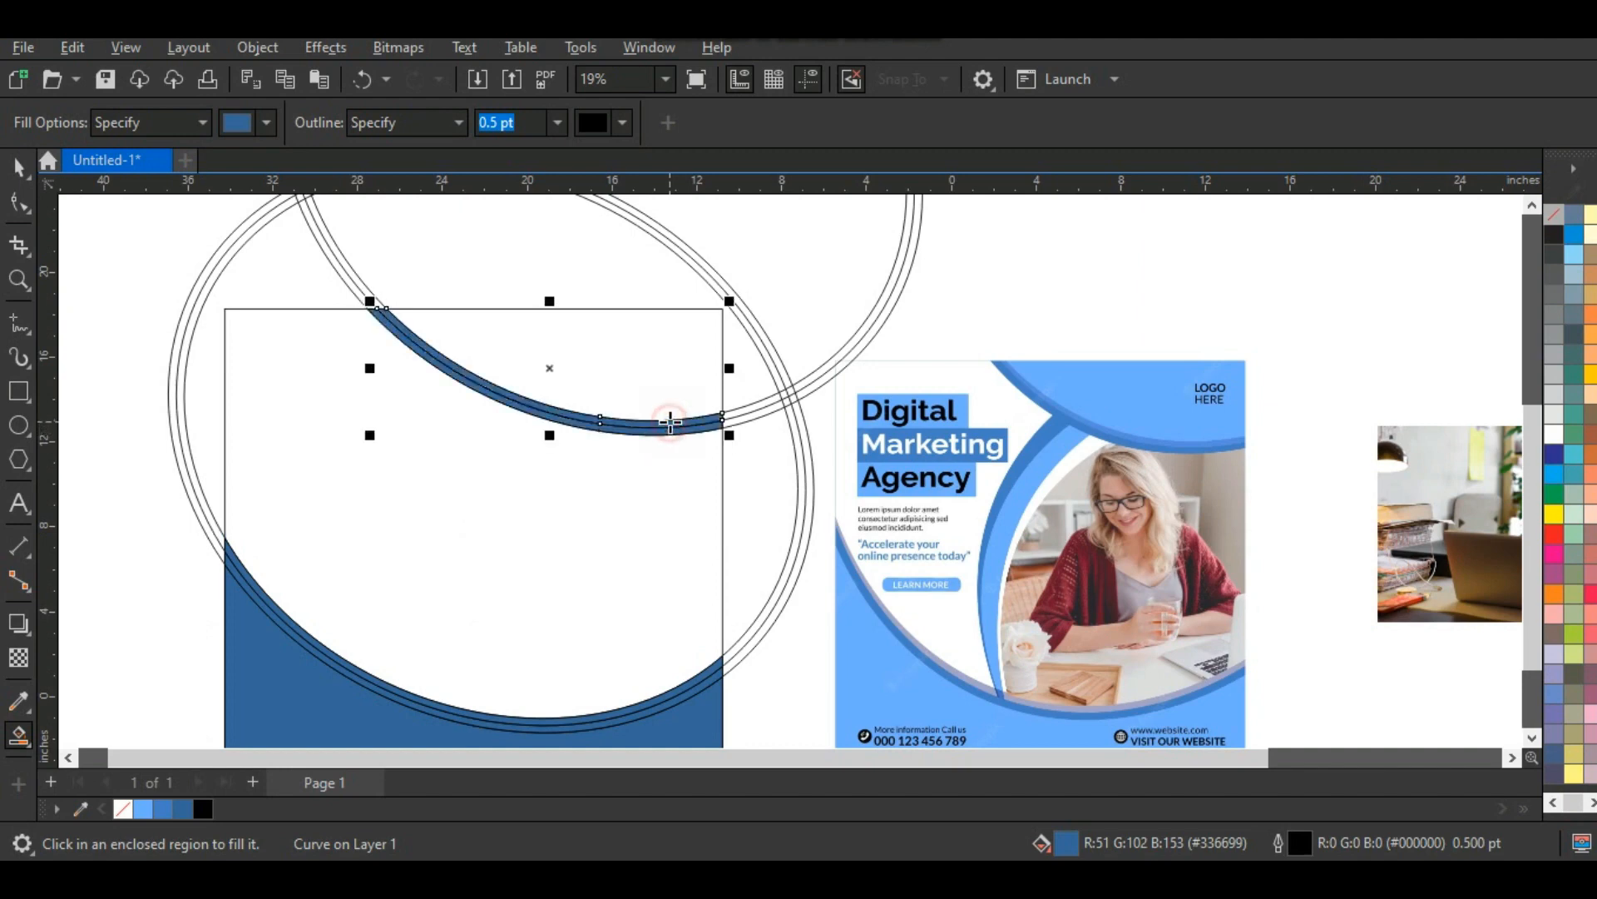
left_click(676, 378)
Step: Delete the three lower construction ellipses and the two inner ones of the upper set, keeping the outermost upper ellipse
left_click(19, 167)
left_click(772, 366)
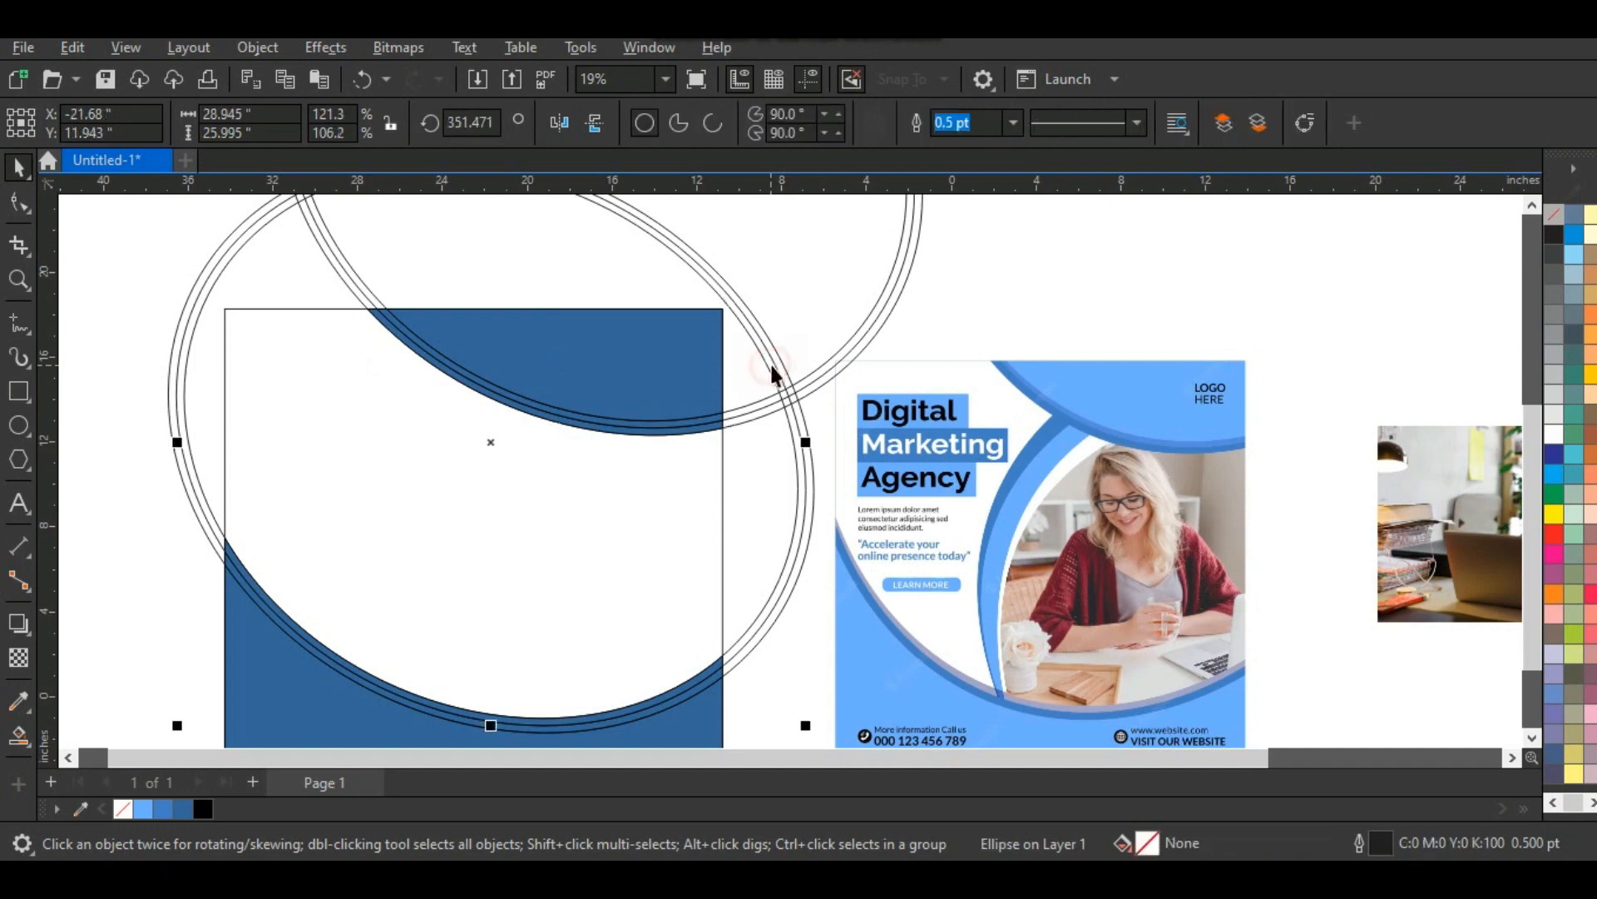
key("Delete")
left_click(777, 366)
key("Delete")
left_click(781, 360)
key("Delete")
left_click(809, 381)
key("Delete")
left_click(809, 382)
key("Delete")
Step: Move the remaining ellipse down over the square's right edge, rotate it to about 310.7 degrees, and adjust its position
left_click(807, 386)
key("F3")
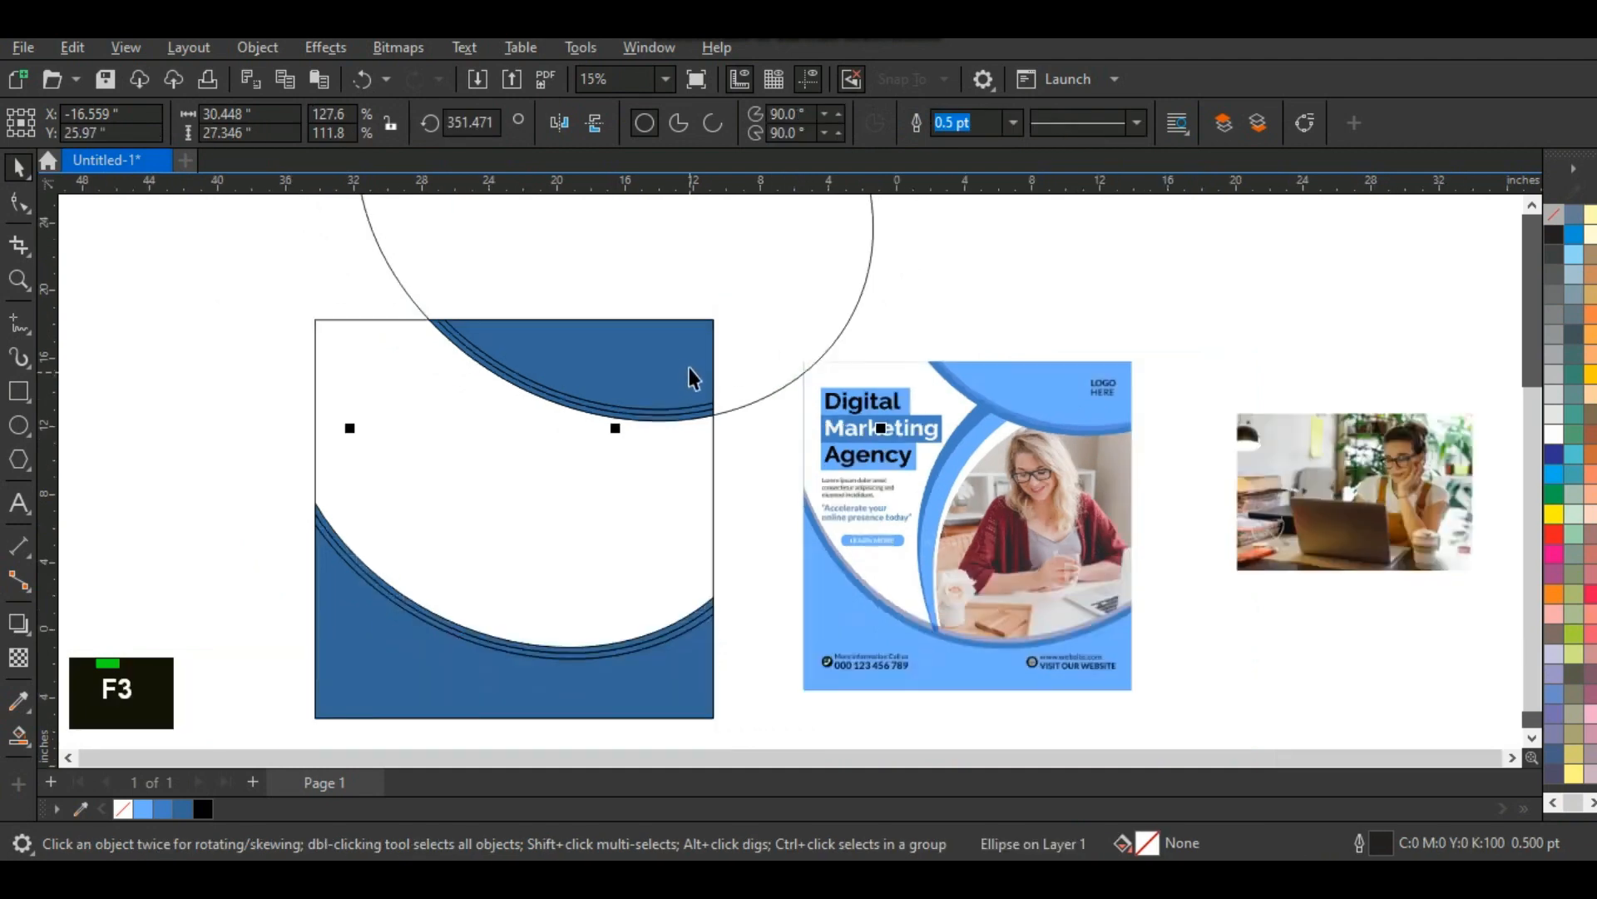
key("F3")
left_click_drag(806, 267, 877, 588)
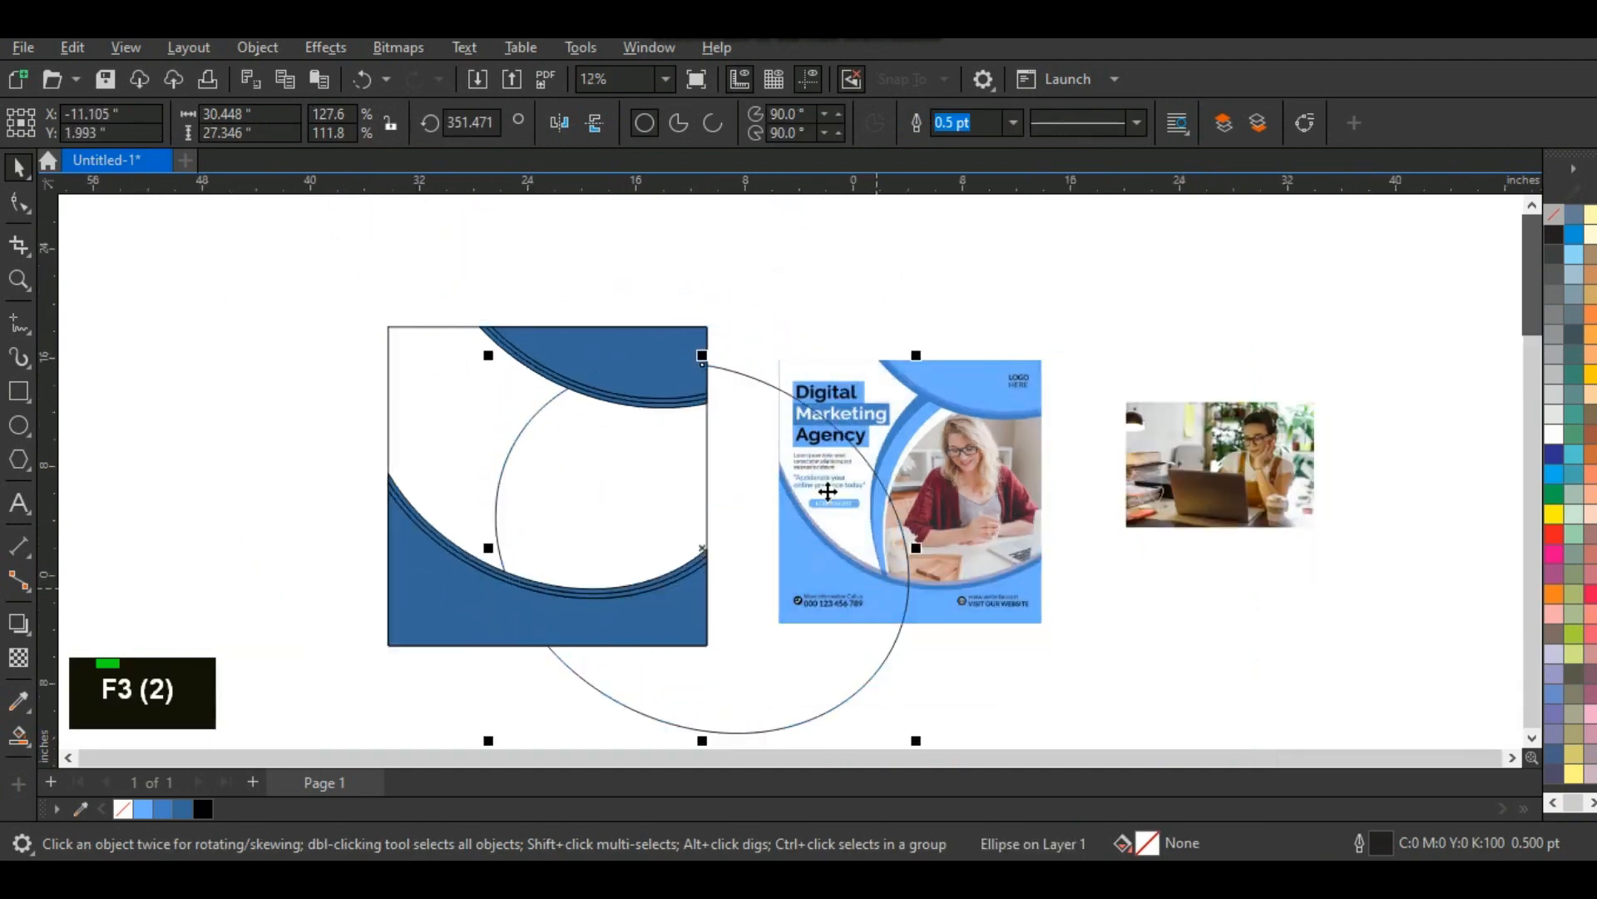
left_click(758, 472)
left_click_drag(923, 351, 895, 478)
left_click_drag(818, 562, 785, 546)
Step: Add three progressively smaller copies of the rotated ellipse, offset inward from its upper left side
left_click(757, 349)
left_click_drag(514, 331, 524, 350)
right_click(524, 350)
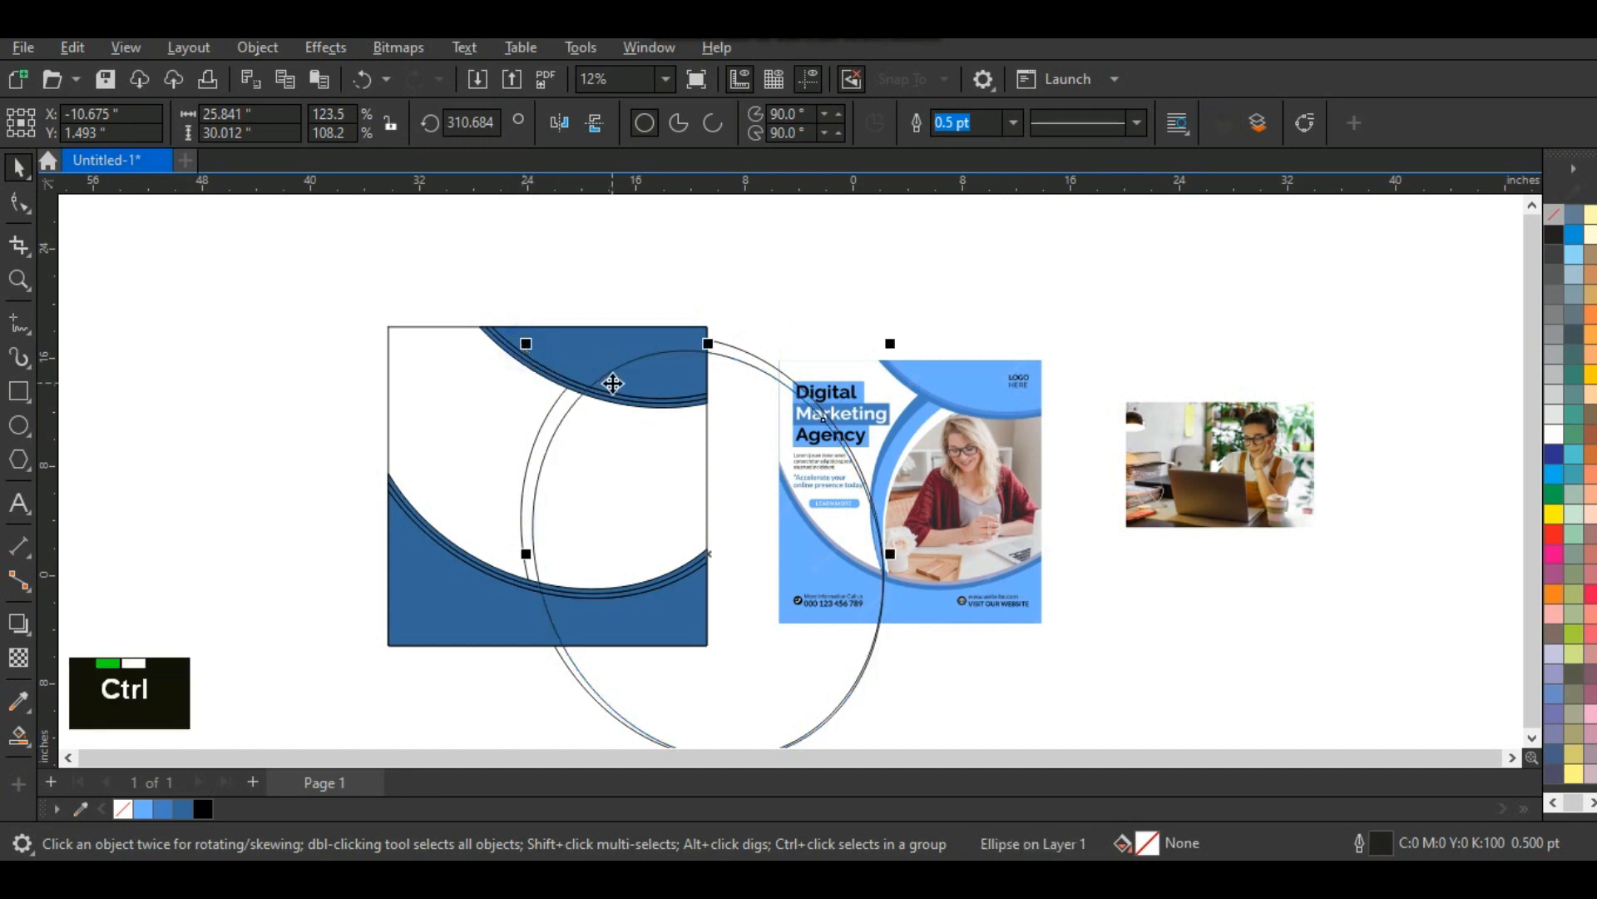
key("ctrl+r")
key("ctrl+r")
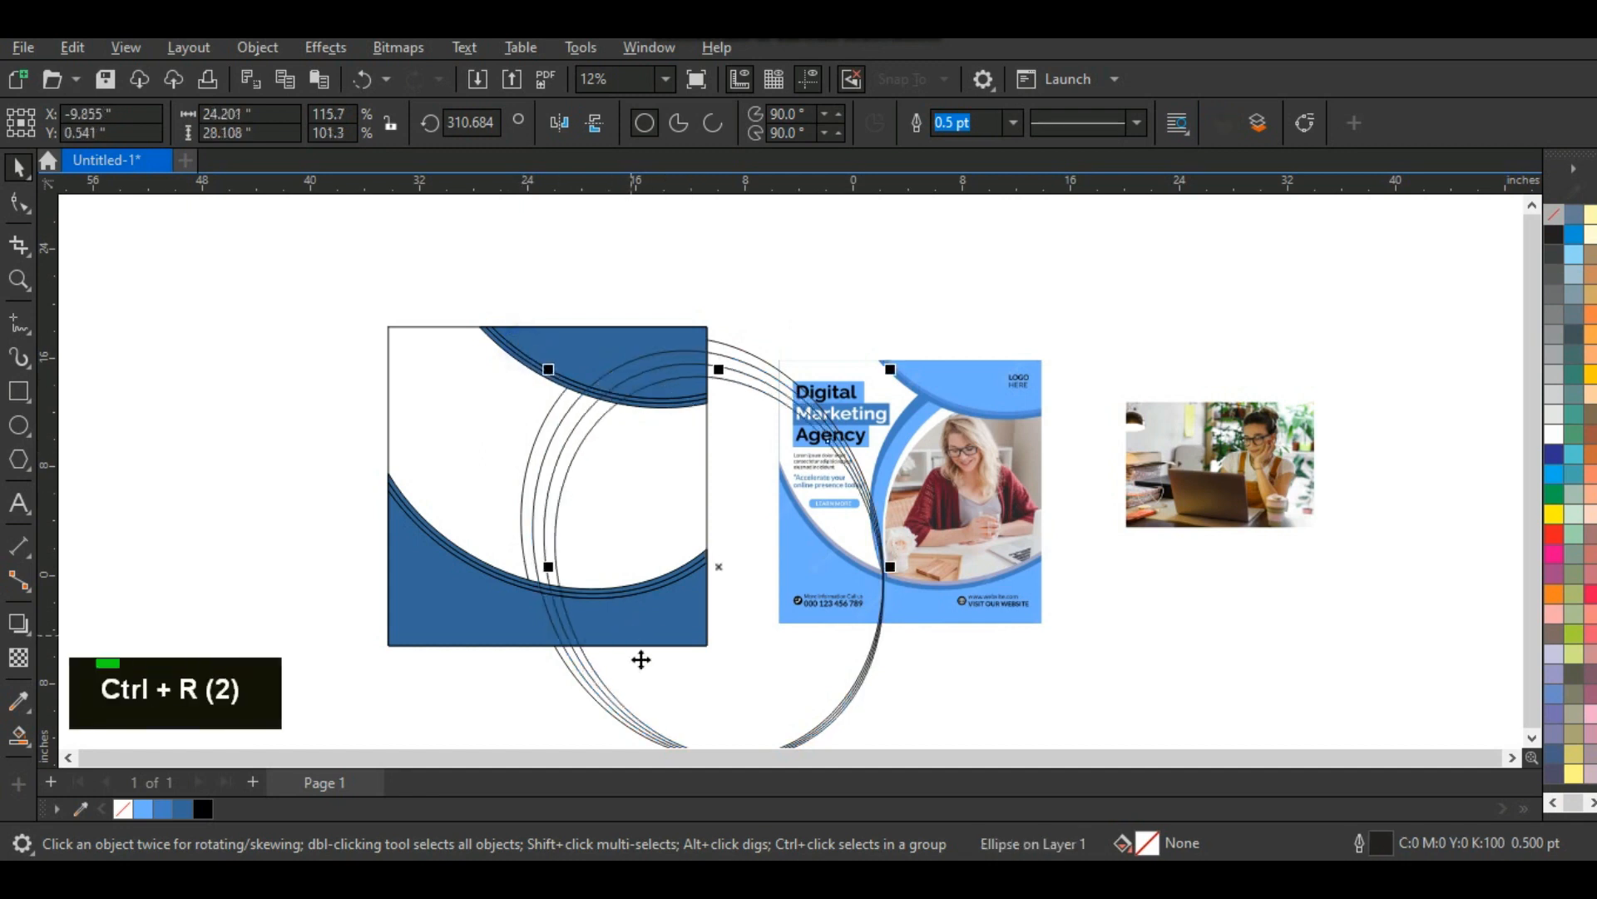
Step: Nudge the innermost ellipse slightly to the left
key("Left")
key("Left")
key("Left")
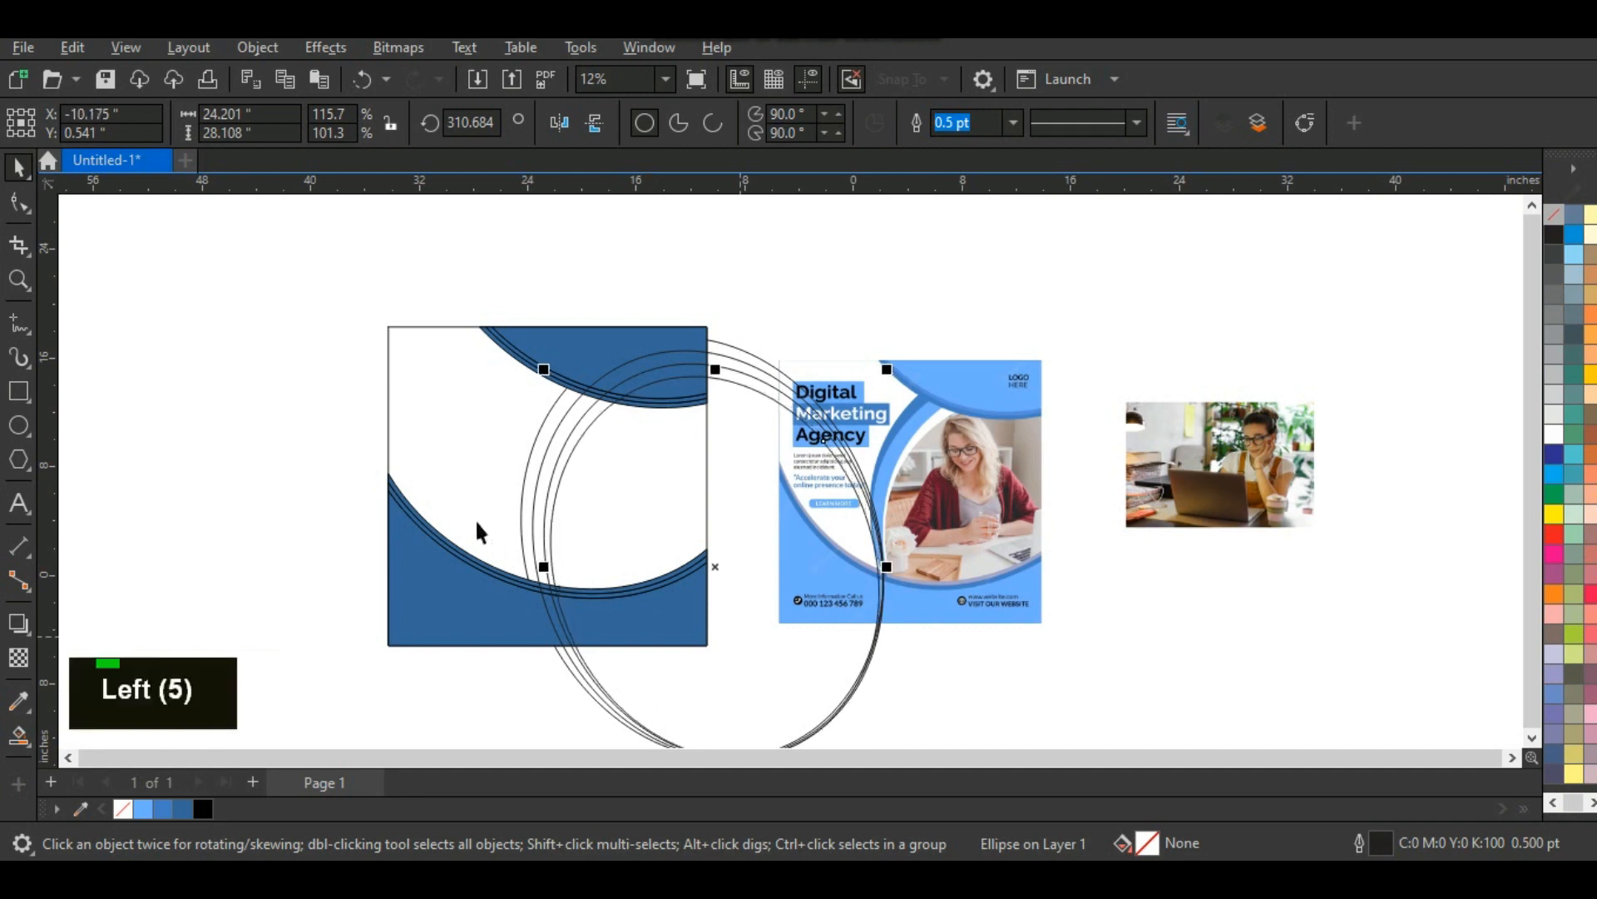
Step: Add the neighbouring ellipse to the selection and nudge the two innermost ellipses left in small increments
key("shift")
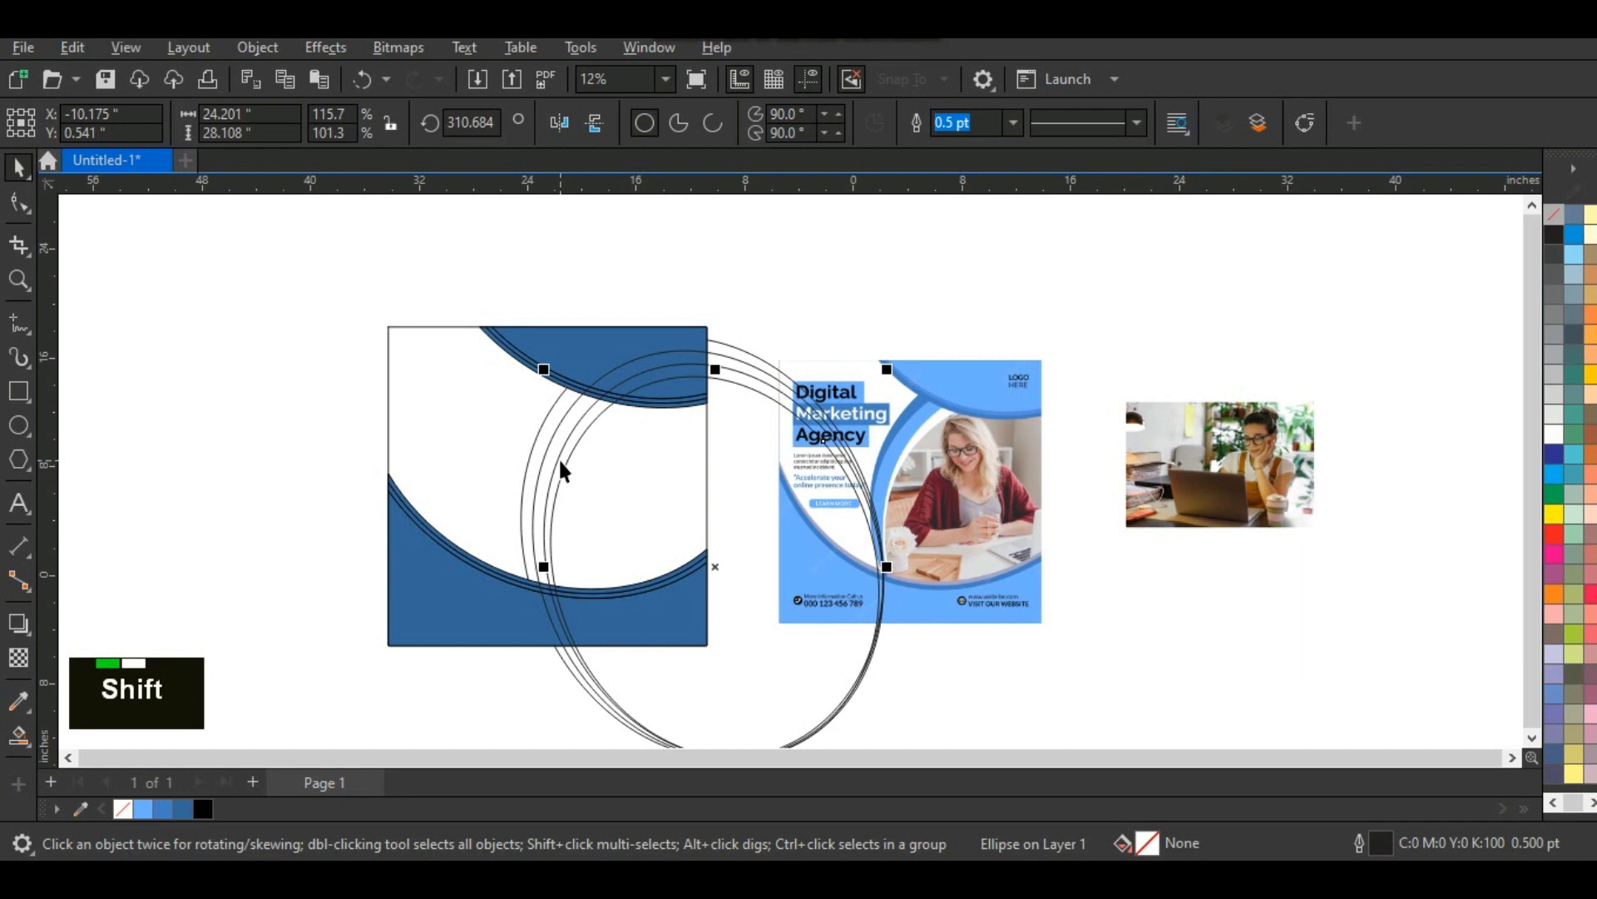
left_click(561, 460, "shift")
key("Left")
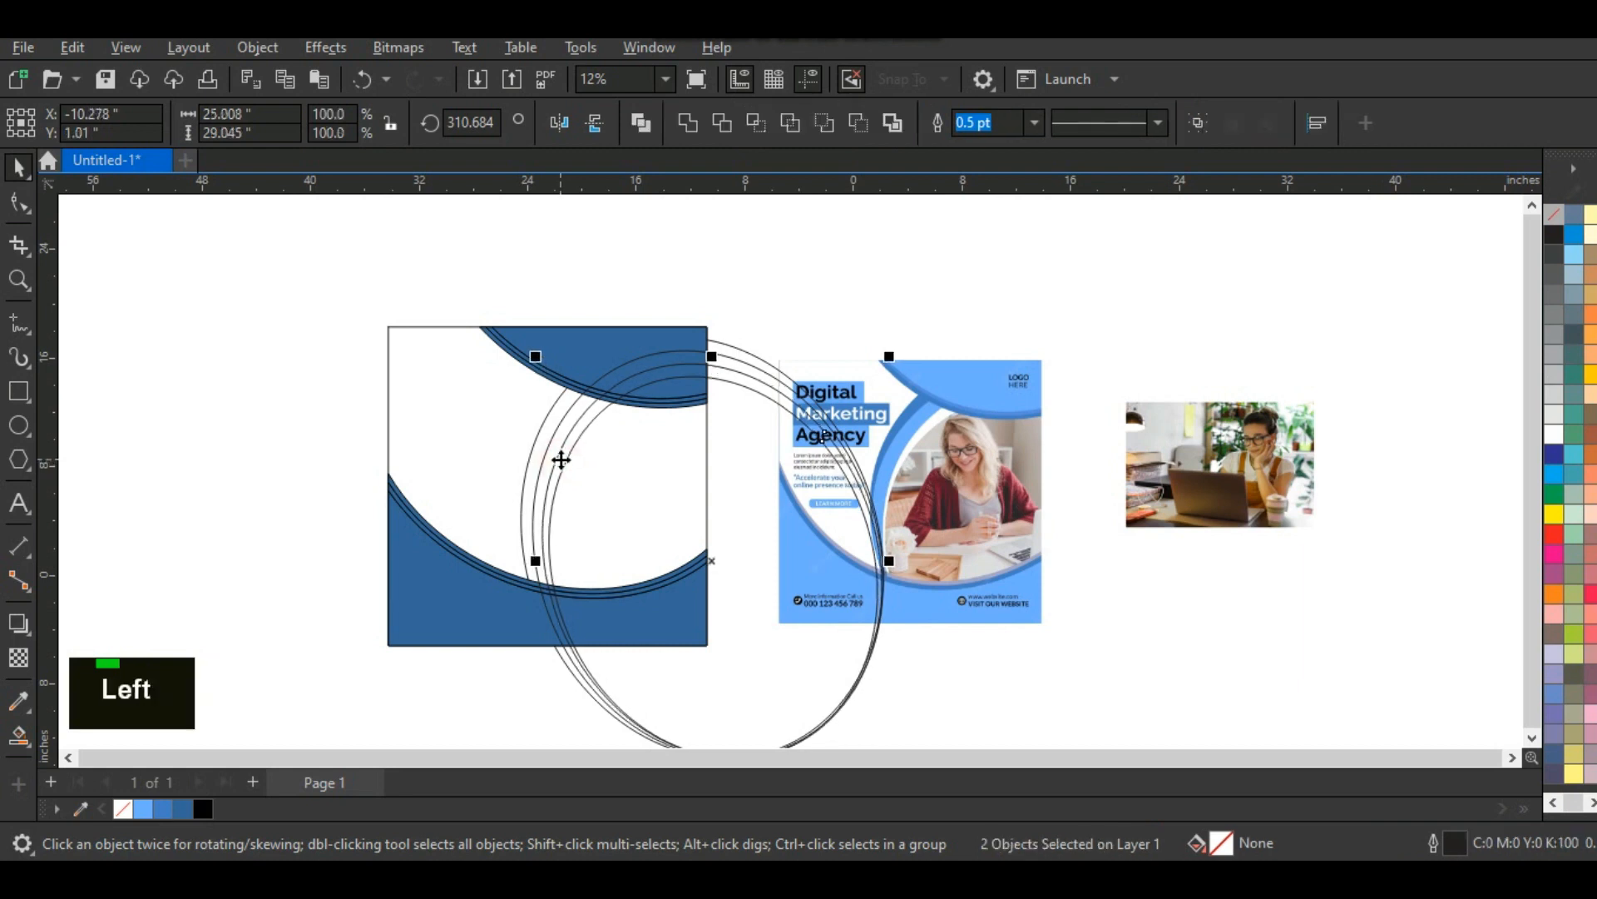
key("Left")
key("Left")
key("Left")
key("Left")
key("Left")
key("Left")
key("Left")
key("Left")
key("Left")
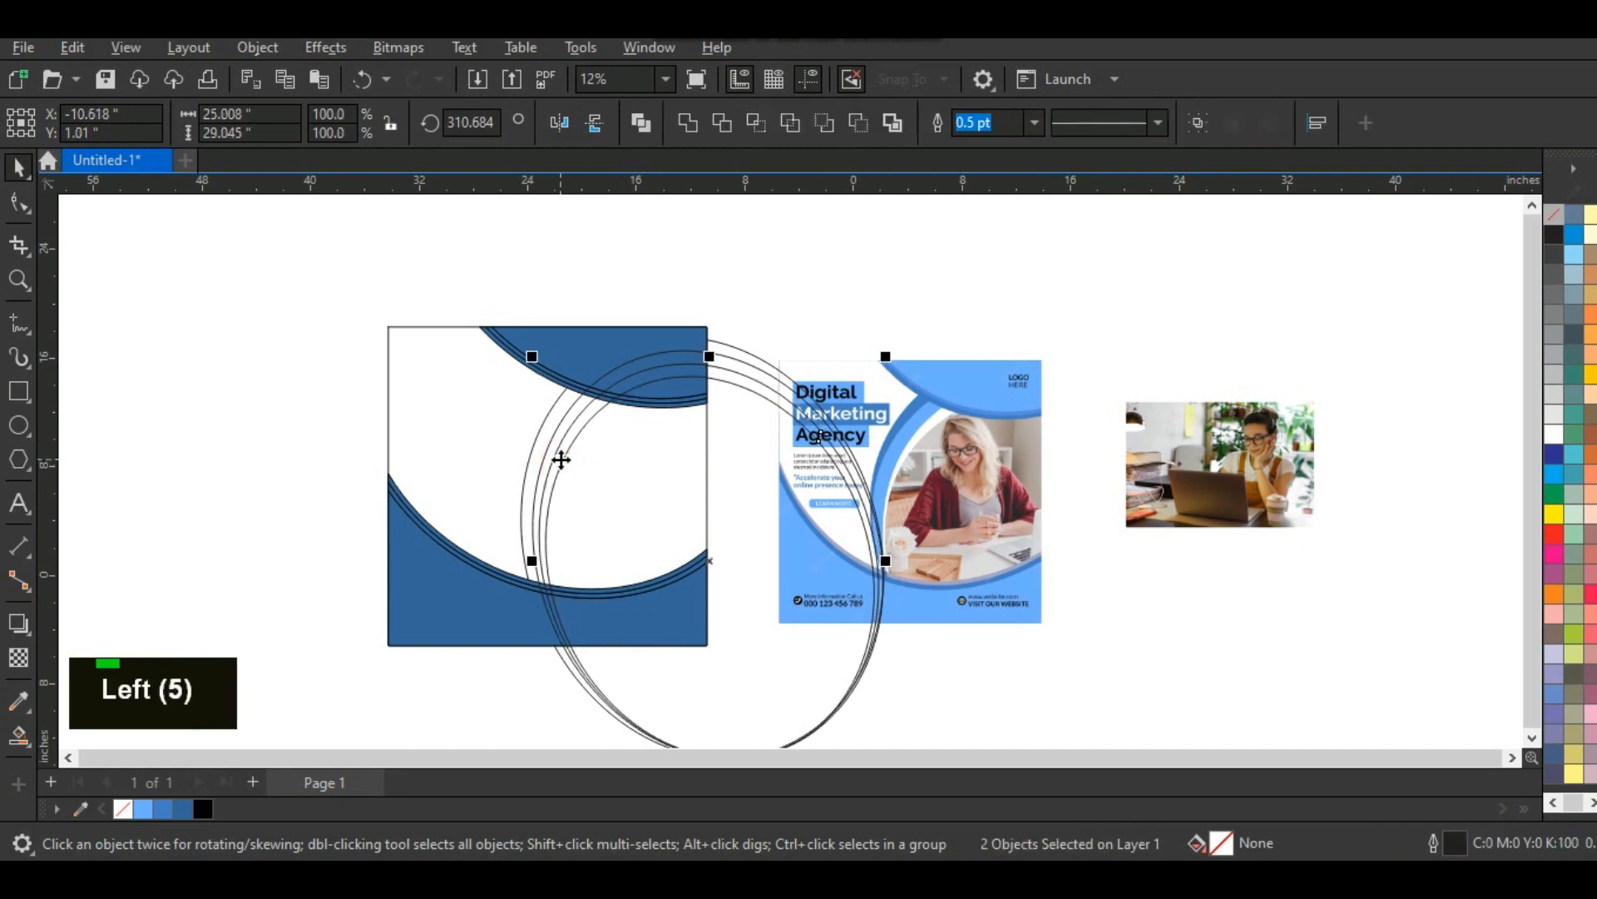
key("Left")
key("Left")
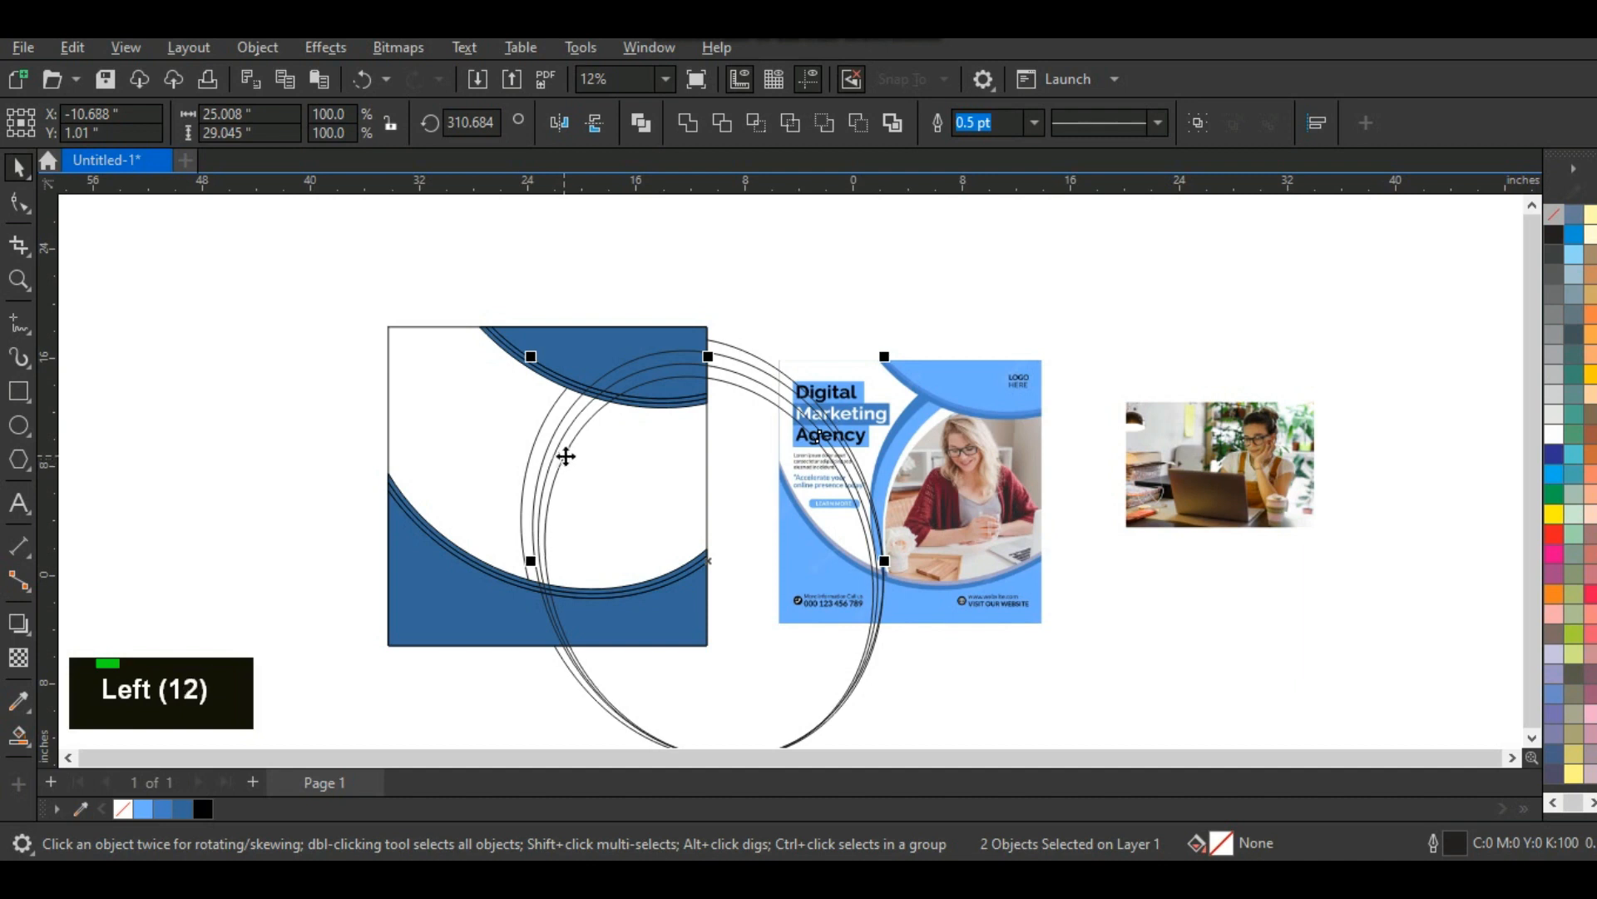
Step: Add the third ellipse to the selection, nudge all three inner ellipses slightly left, and clear the selection
key("shift")
left_click(560, 421, "shift")
key("Left")
key("Left")
left_click(325, 548)
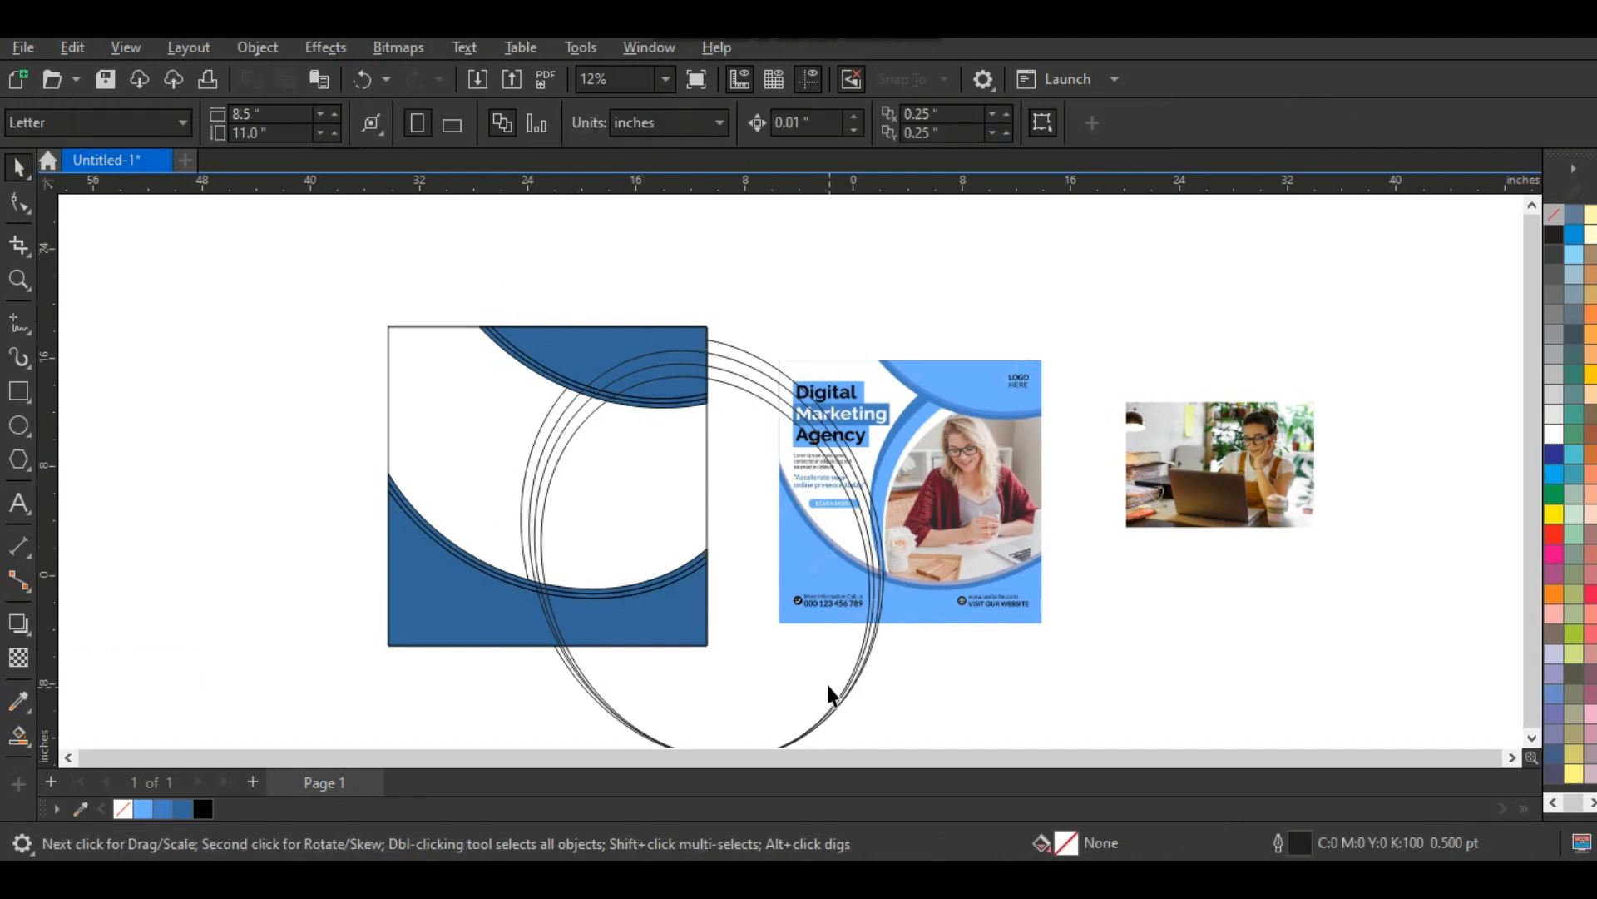
Step: Select all four rotated ellipses together, nudge them left in small increments, and clear the selection
left_click_drag(817, 661, 892, 685)
key("Left")
key("Left")
key("Left")
key("Left")
key("Left")
key("Left")
key("Left")
key("Left")
key("Left")
key("Left")
key("Left")
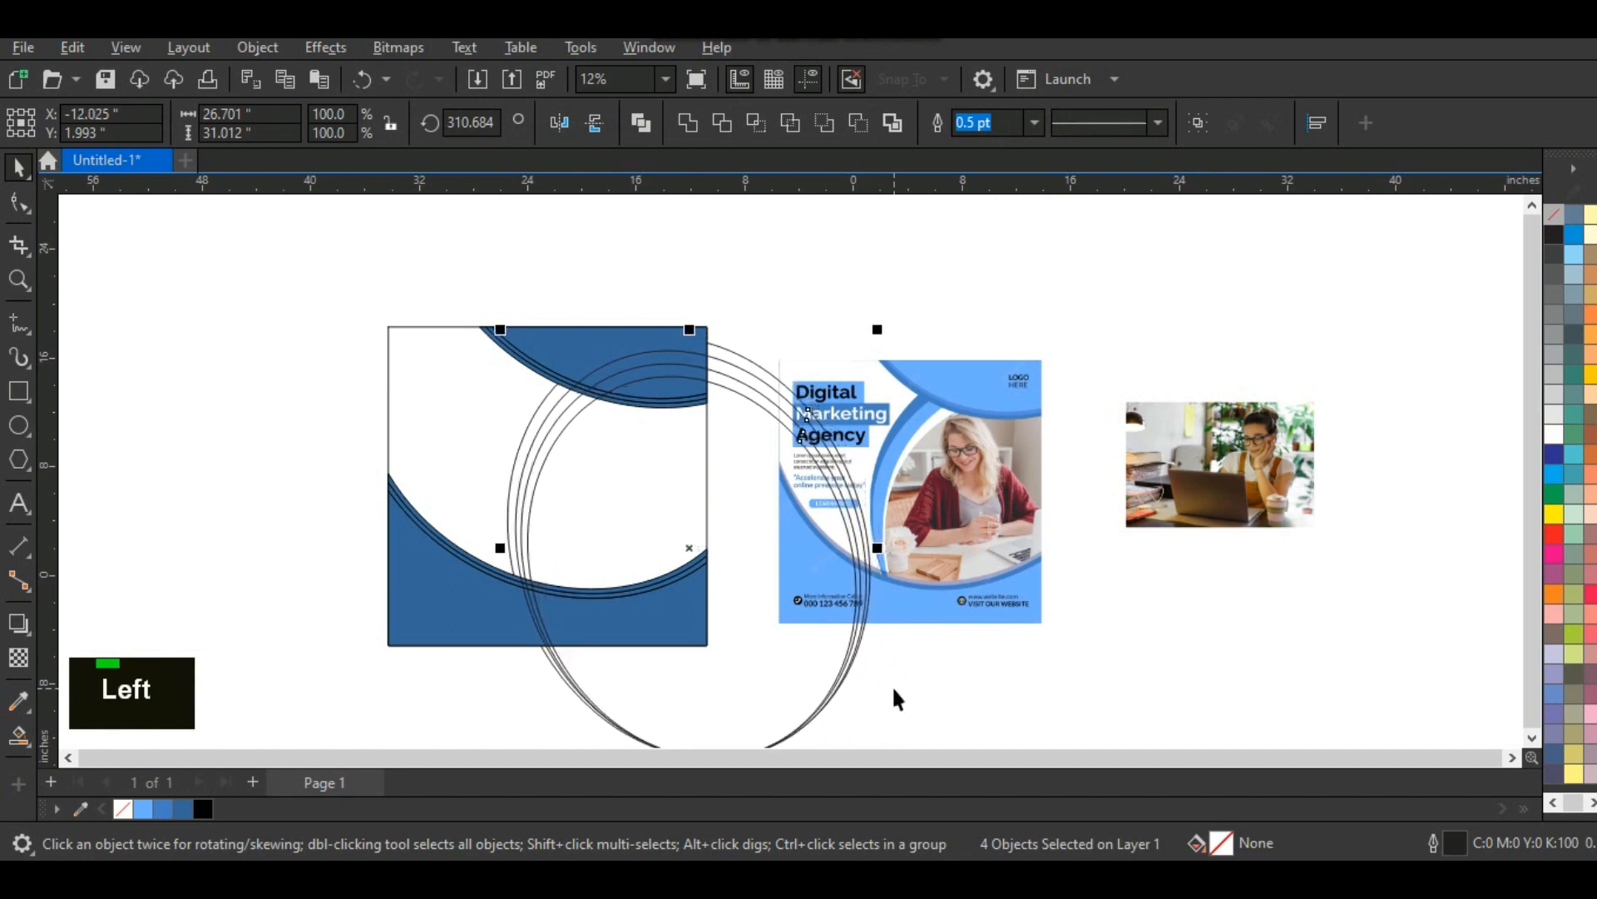
left_click(906, 681)
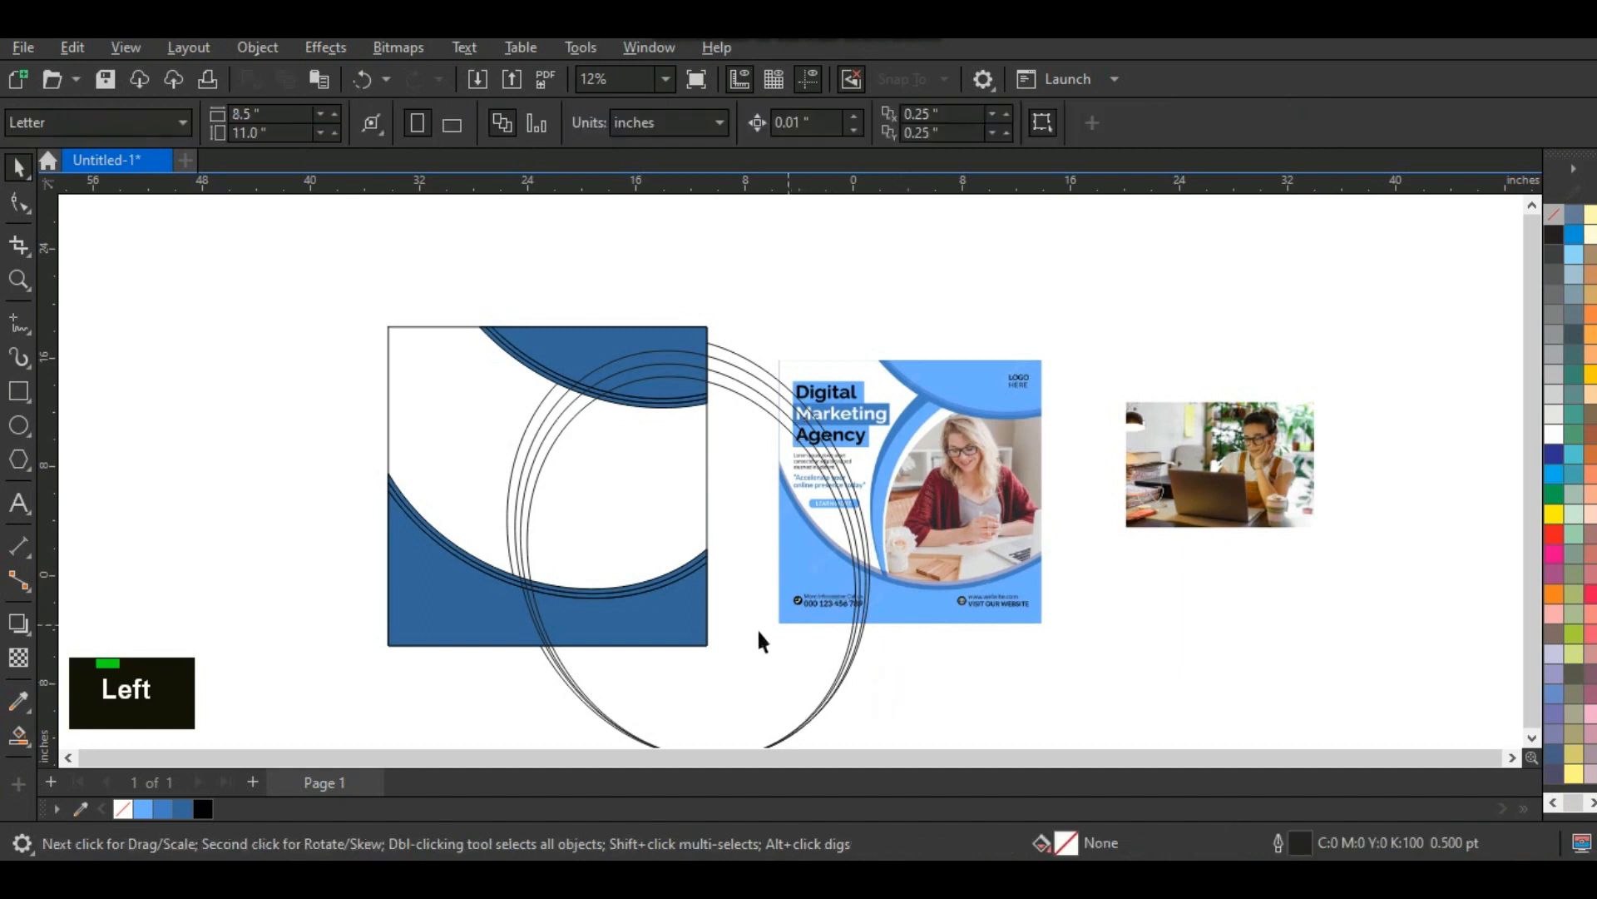
Step: Smart Fill the large round photo area and the three narrow crescent bands along its left edge
left_click(18, 736)
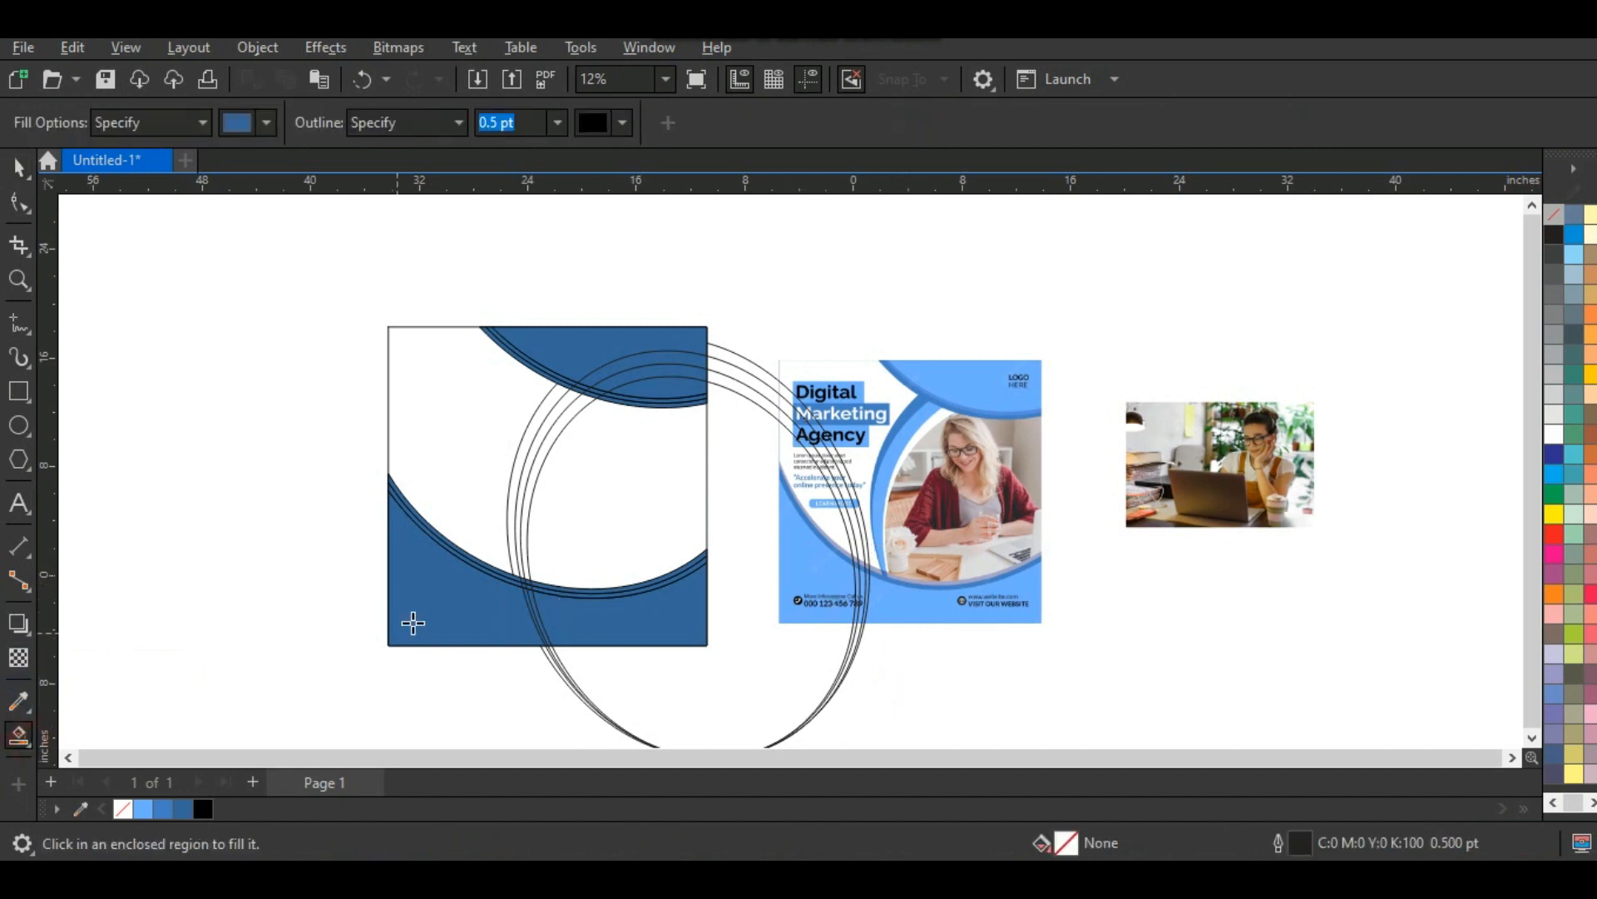
left_click(616, 496)
left_click(571, 418)
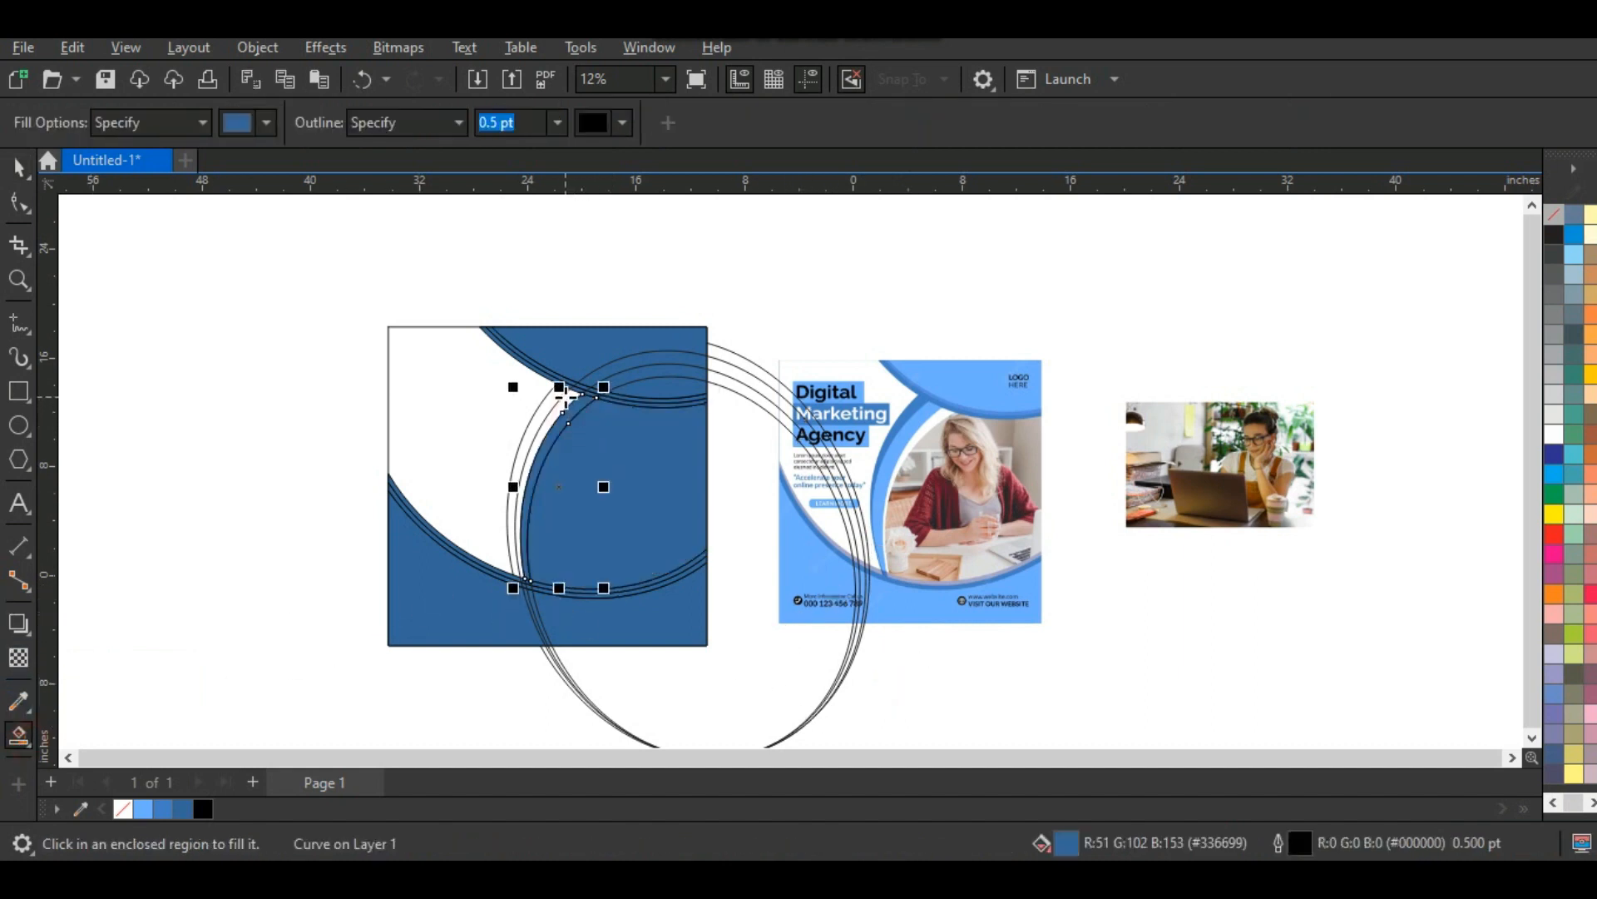
left_click(562, 405)
left_click(555, 403)
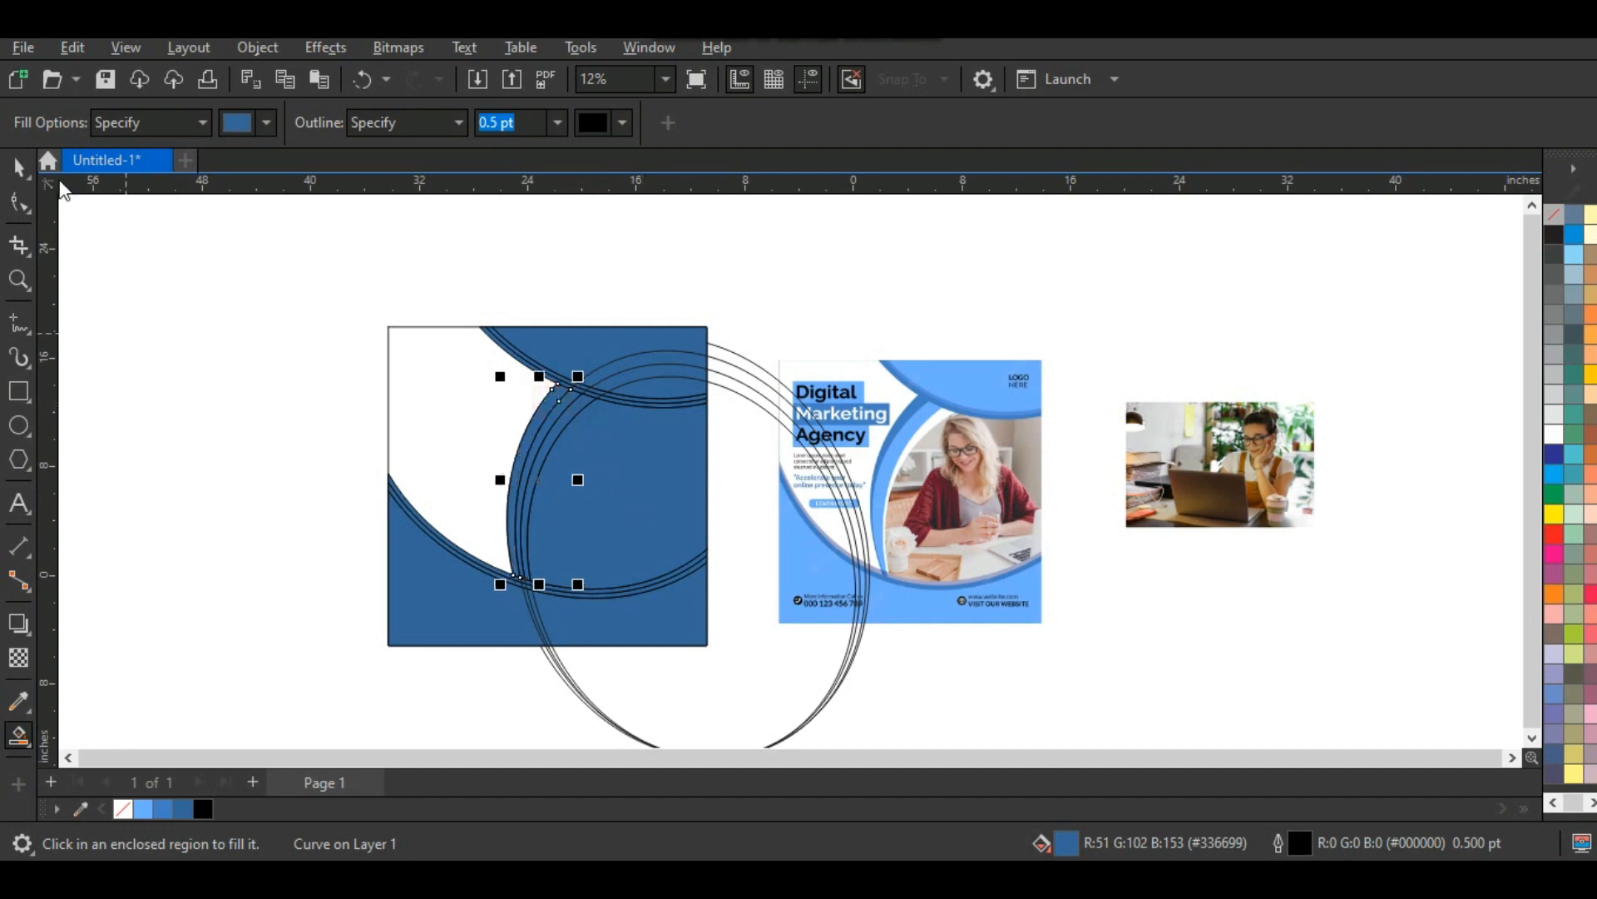
Step: Delete the four construction ellipses, keeping the filled shapes inside the square
key("space")
key("Delete")
left_click(750, 388)
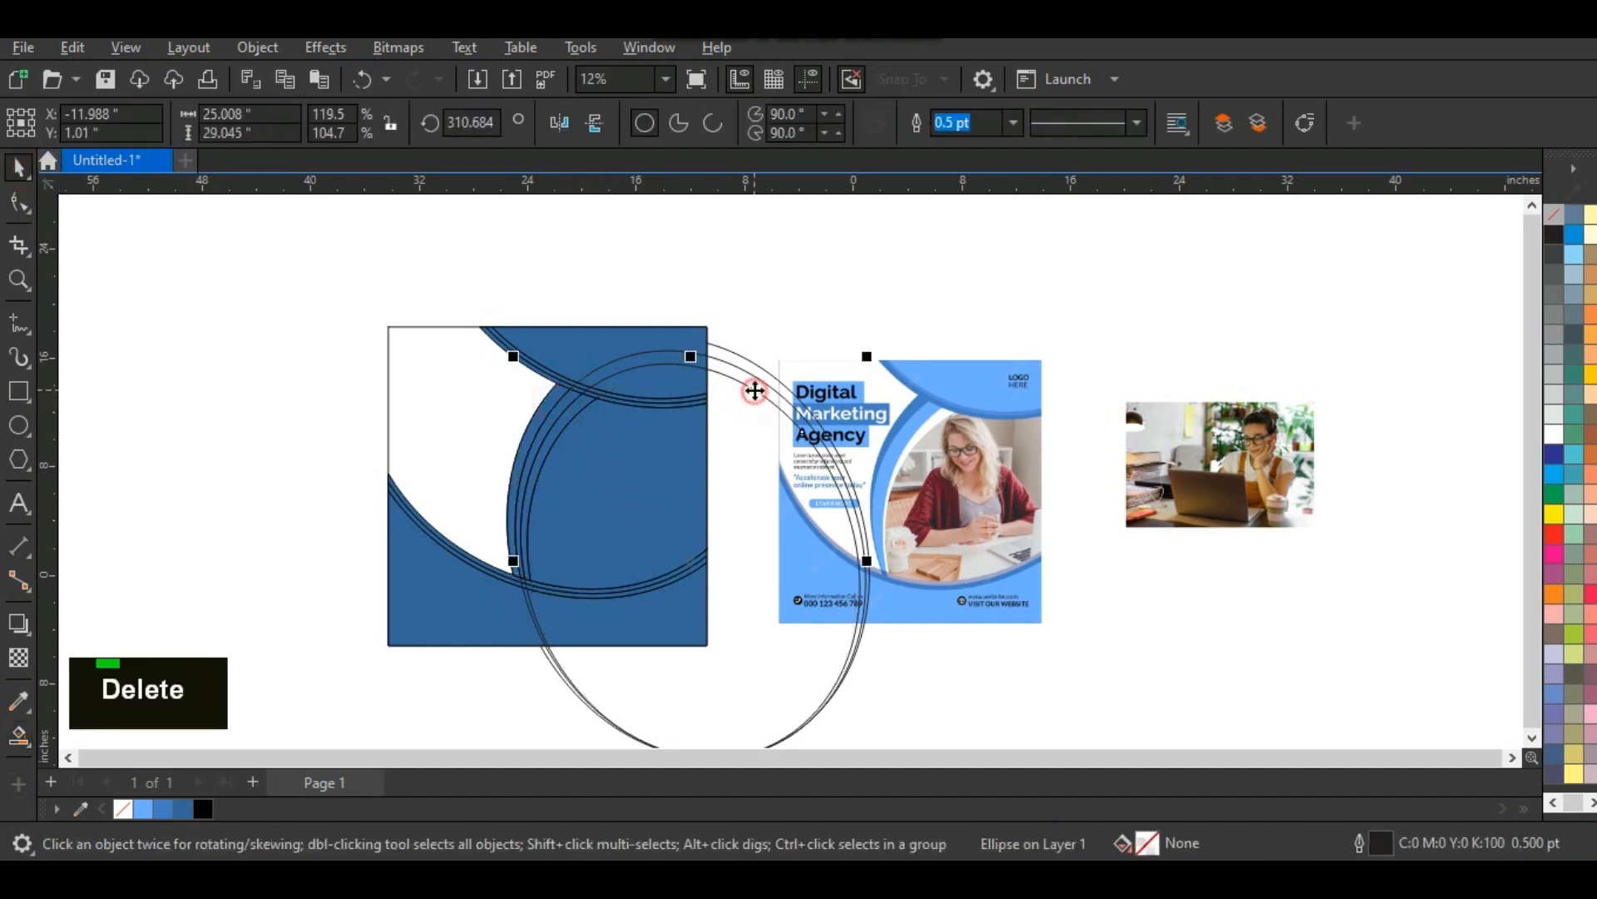
key("Delete")
left_click(755, 382)
key("Delete")
left_click(757, 366)
key("Delete")
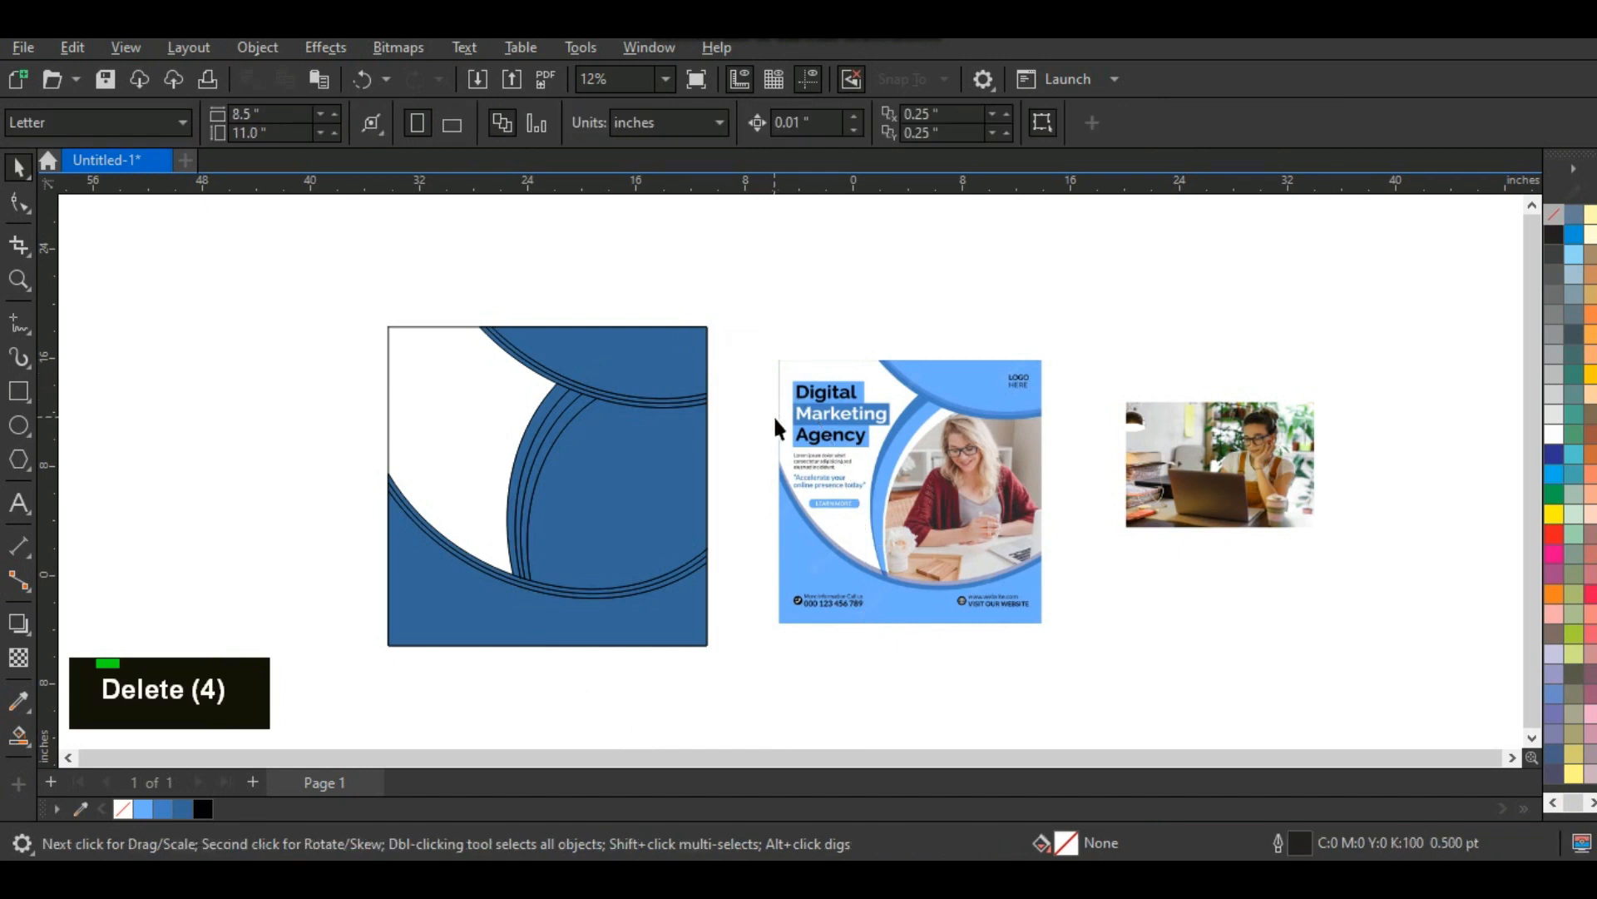
Step: Fill the large upper right shape and the large bottom shape with light blue (#6DAEFE)
left_click(600, 370)
left_click(655, 619, "shift")
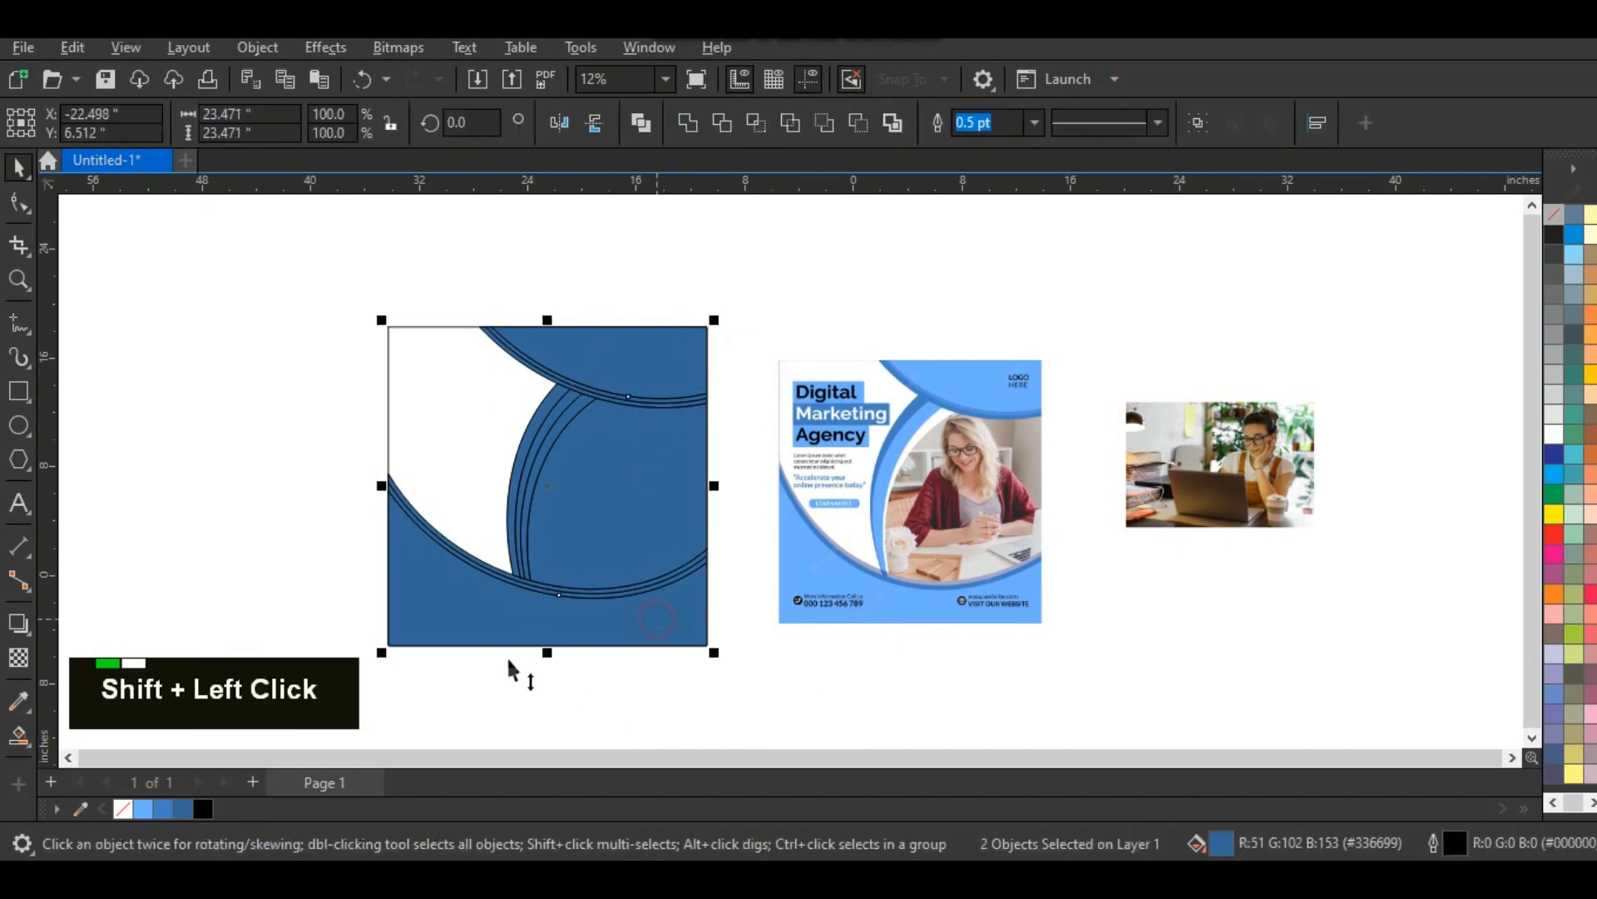
left_click(145, 806)
left_click(786, 663)
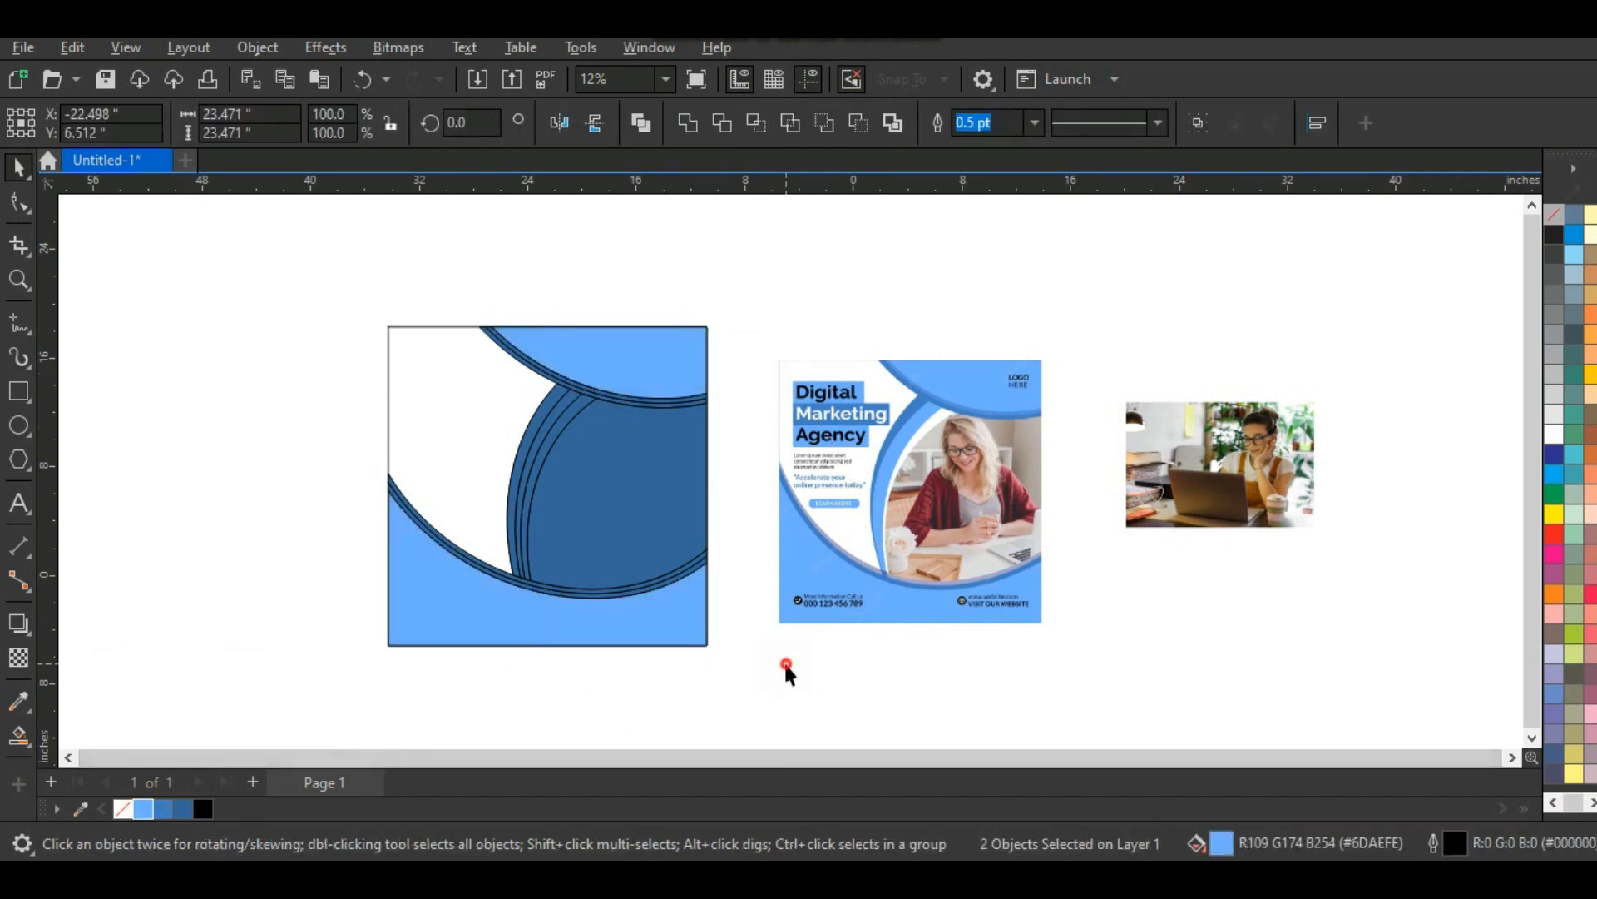
Step: Fill the two thin bands directly bordering the light blue top and bottom shapes with medium blue
left_click(704, 562)
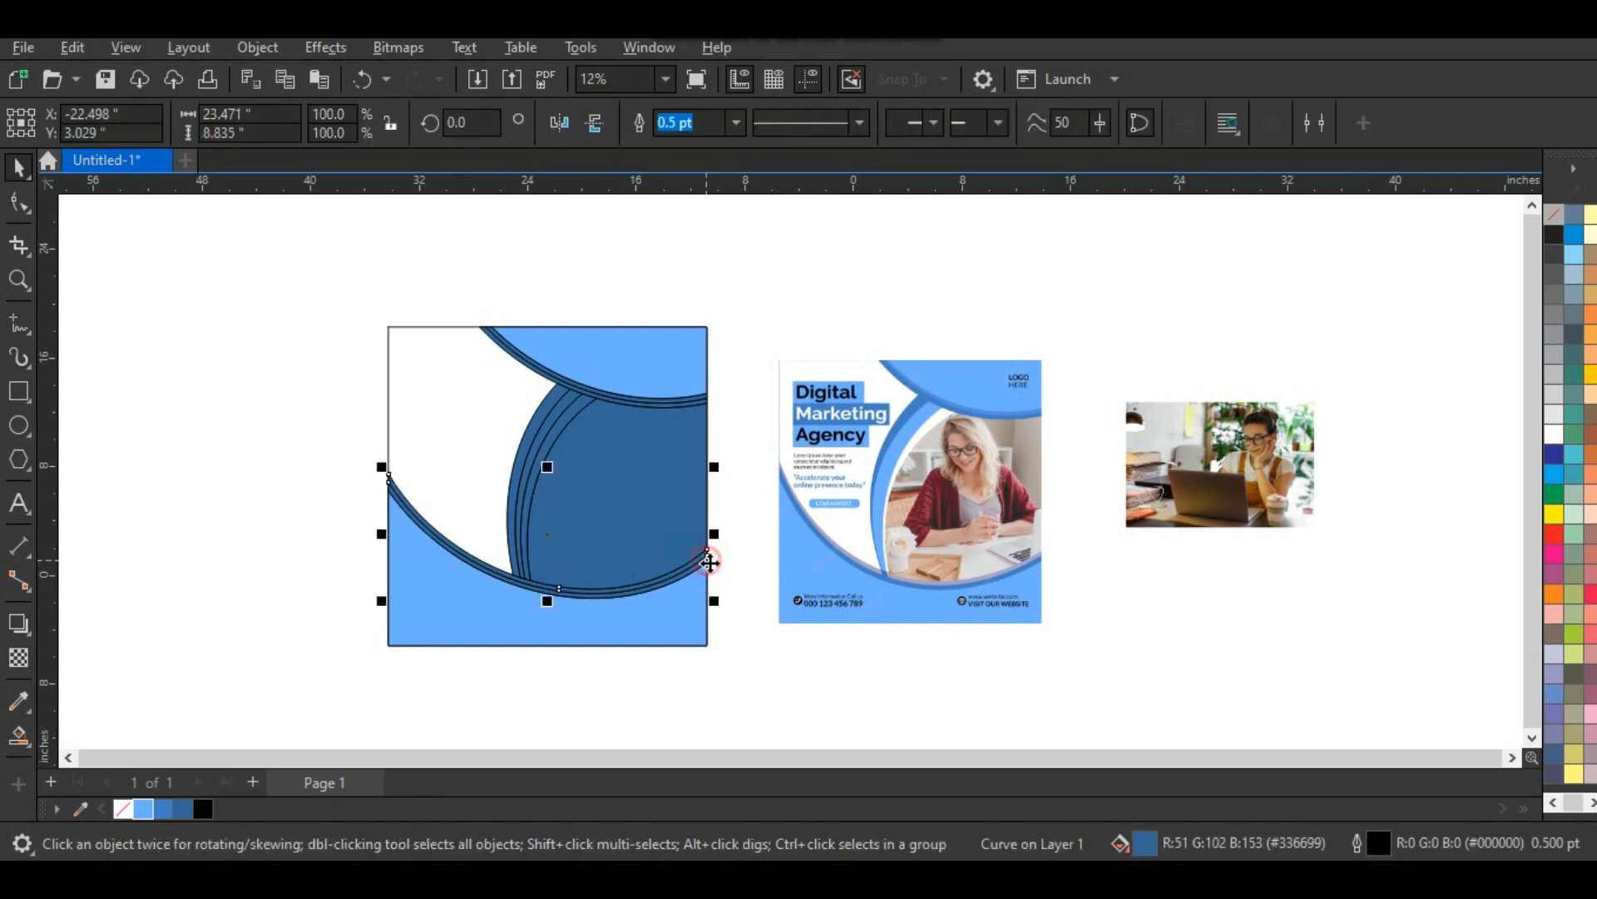
left_click_drag(346, 305, 945, 695)
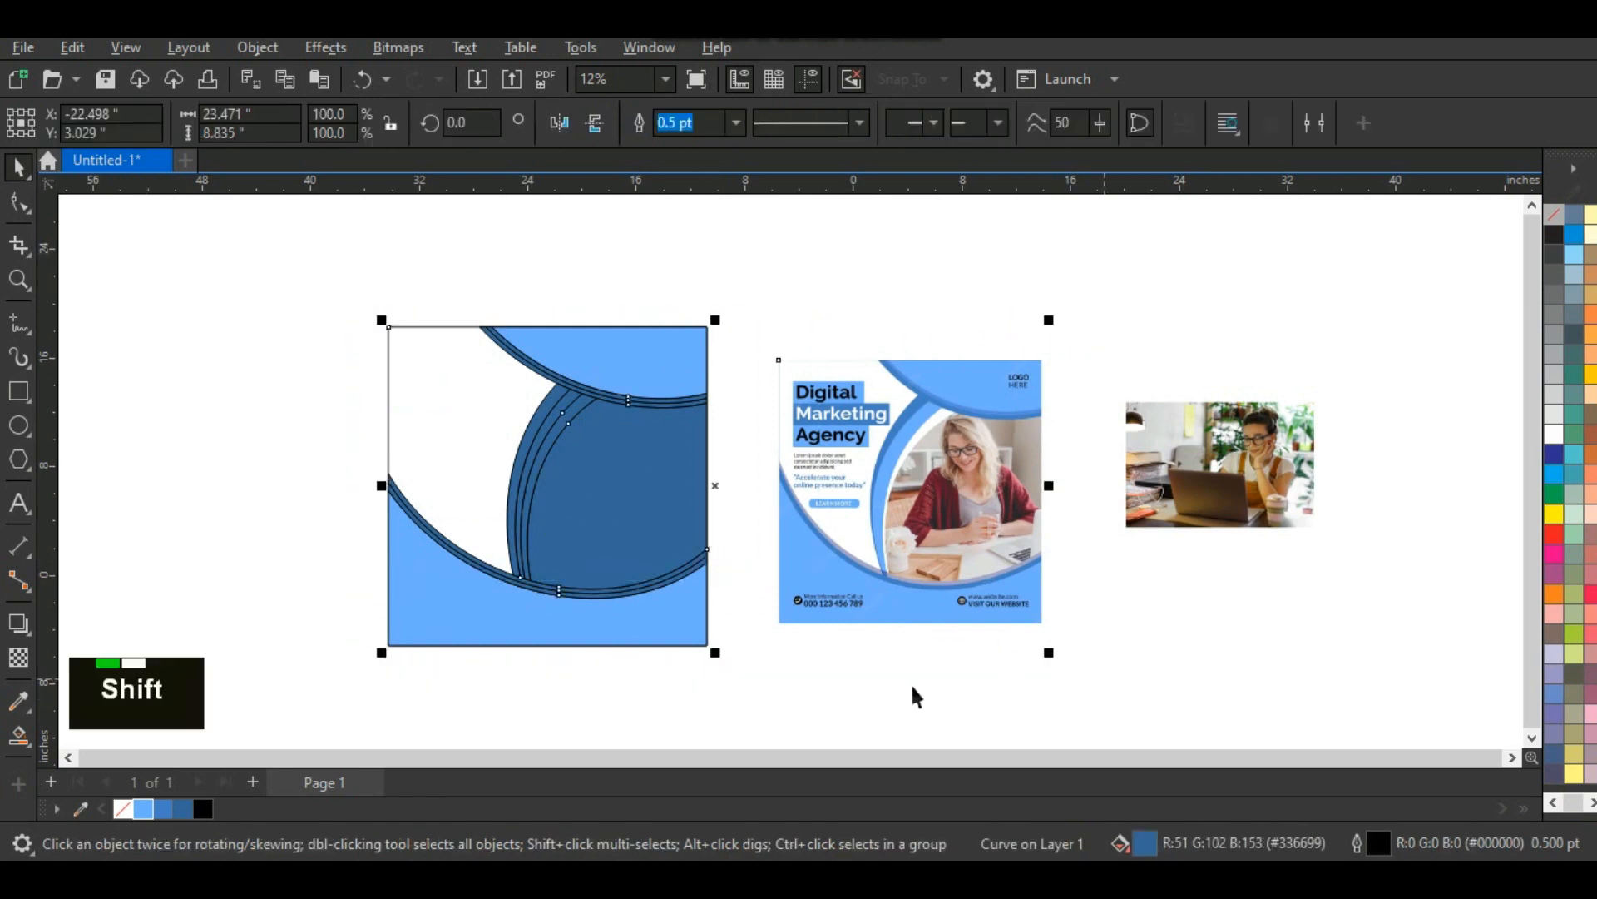
key("shift+F2")
key("Escape")
left_click(774, 333)
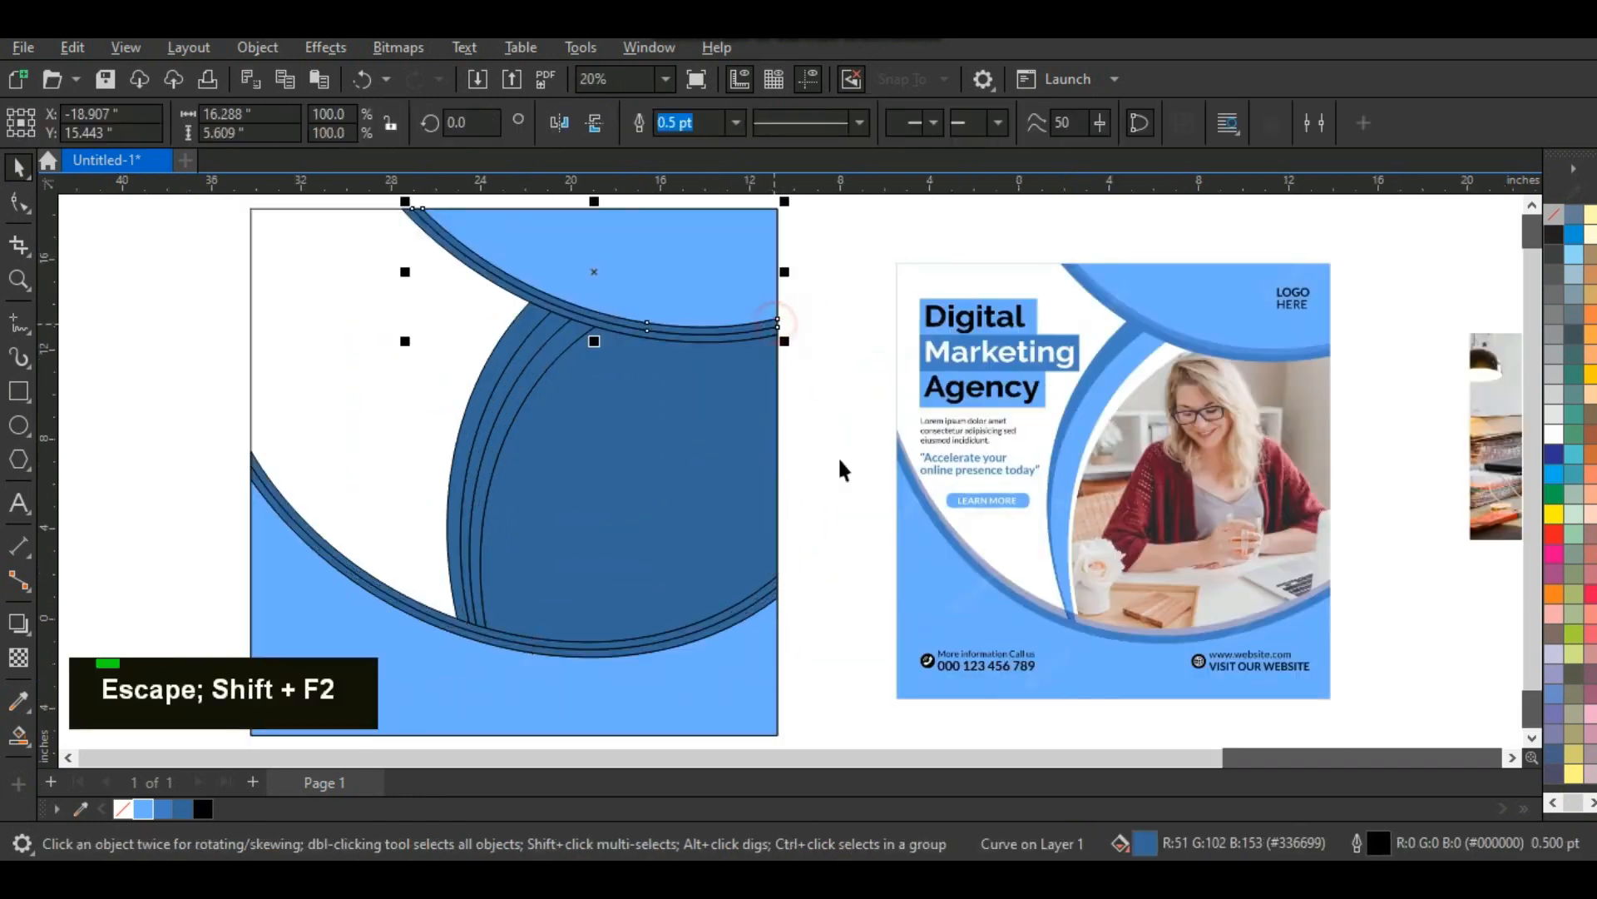
left_click(765, 601, "shift")
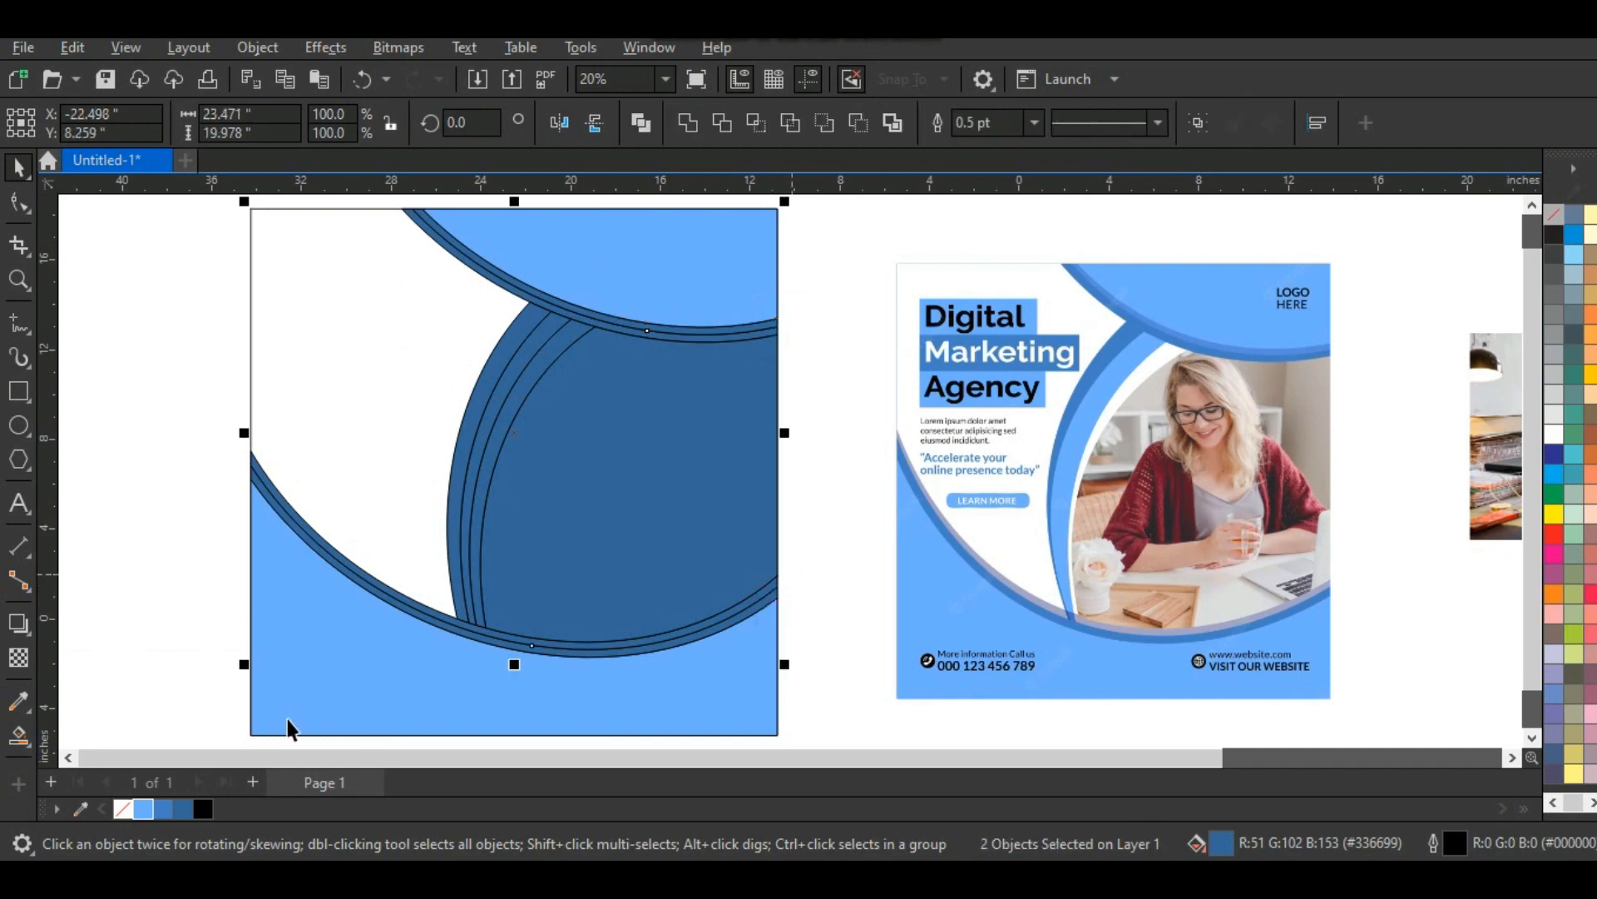
left_click(169, 813)
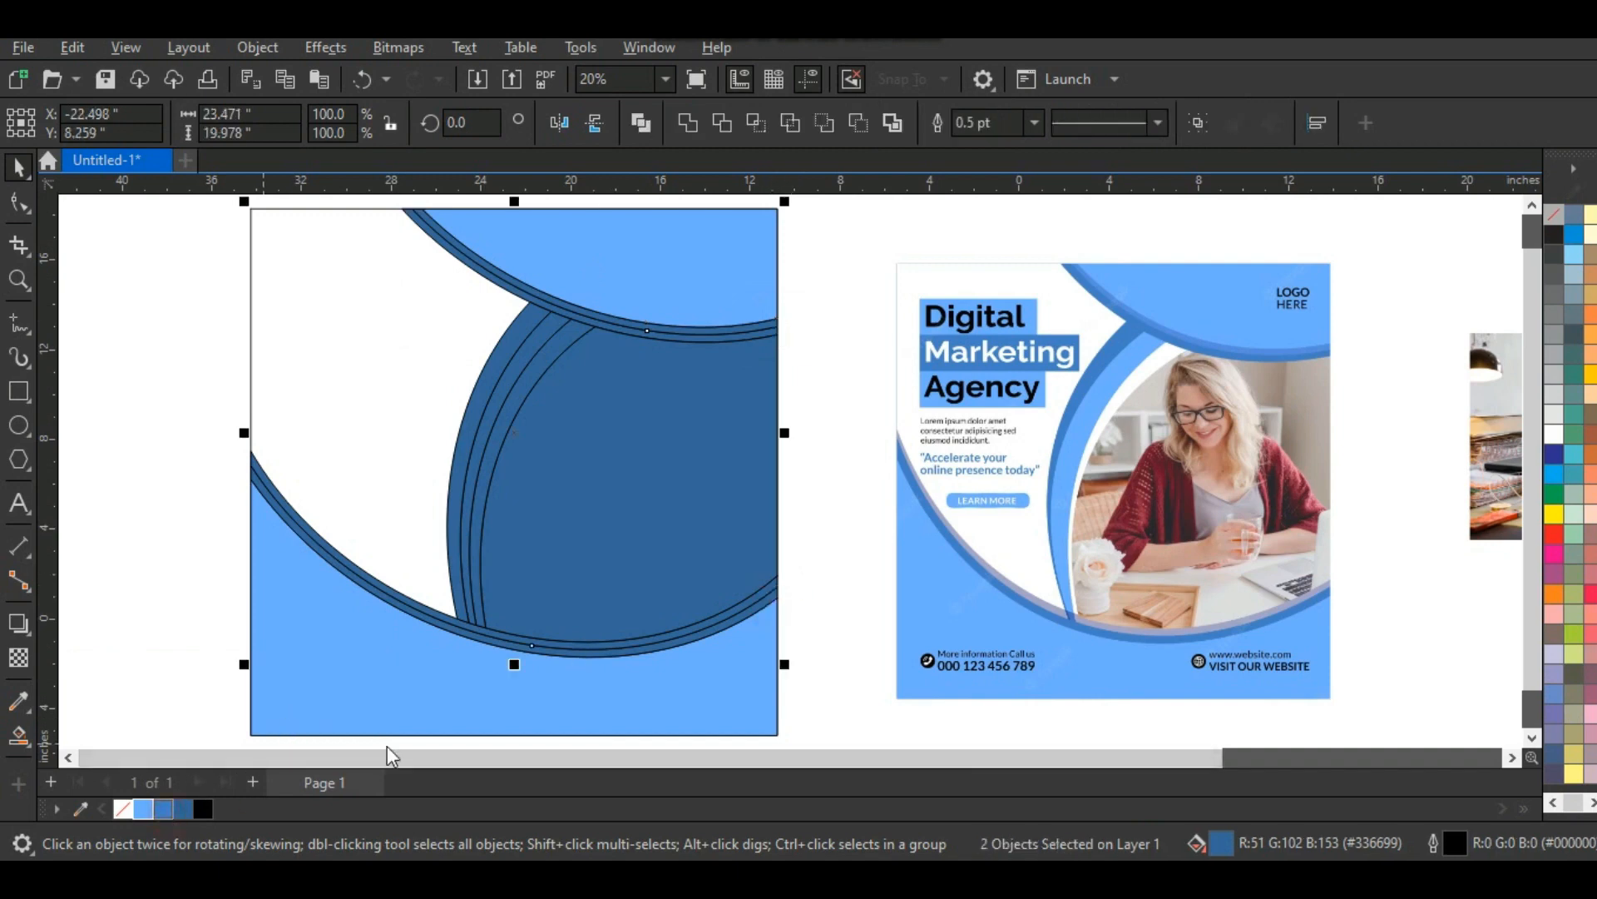
left_click(809, 628)
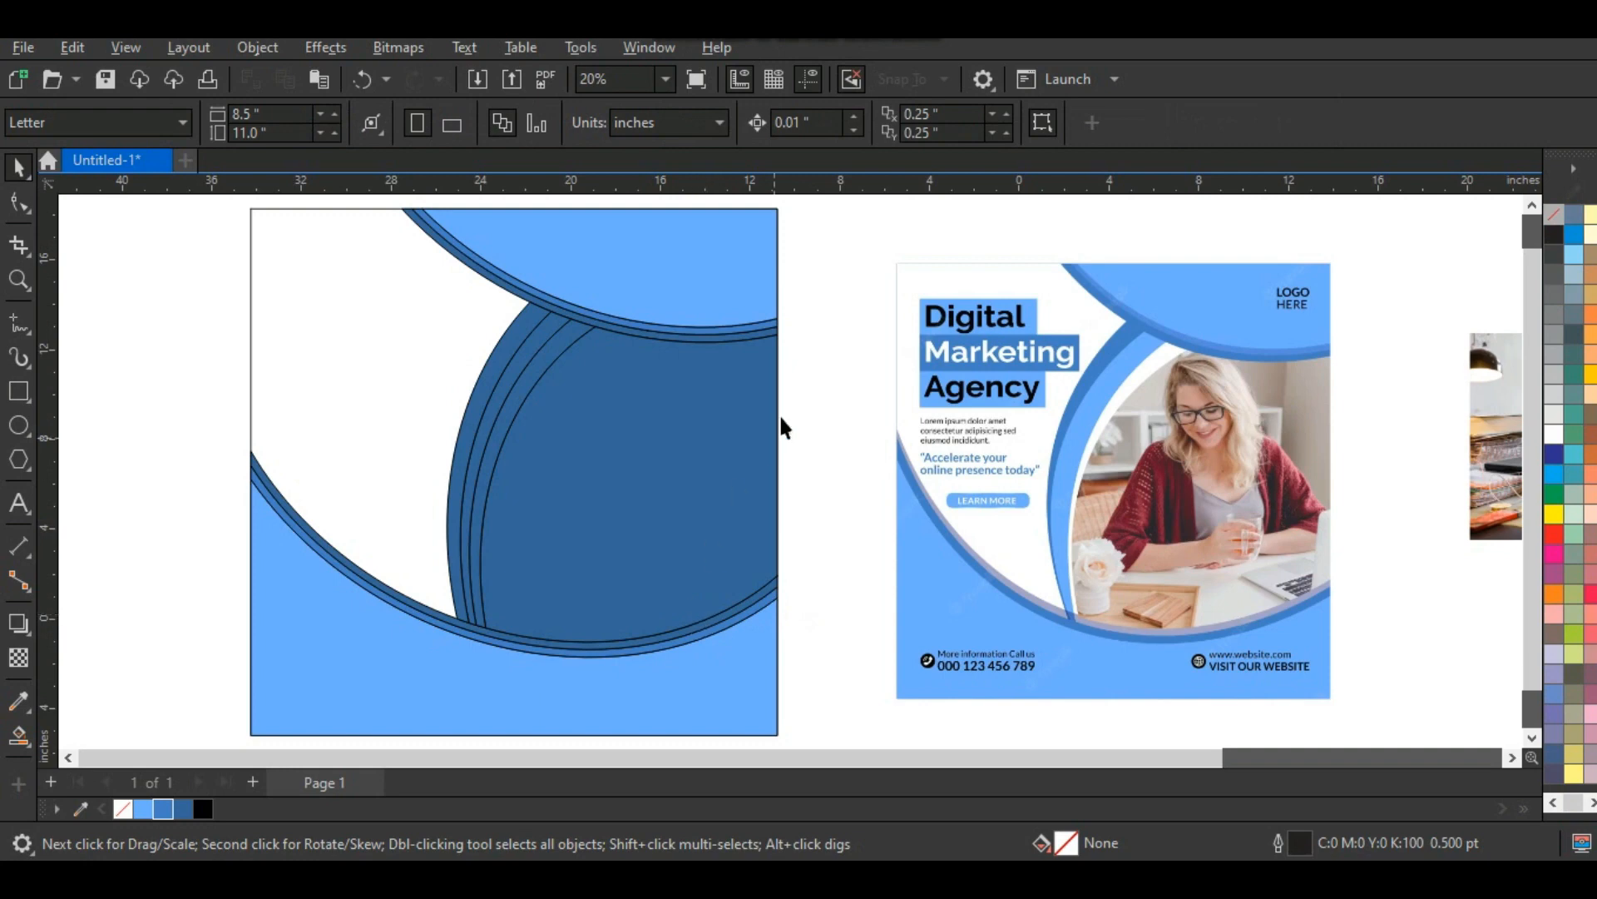
Step: Apply the dark blue fill (#336699) to the outer thin band beneath the top shape
left_click(736, 349)
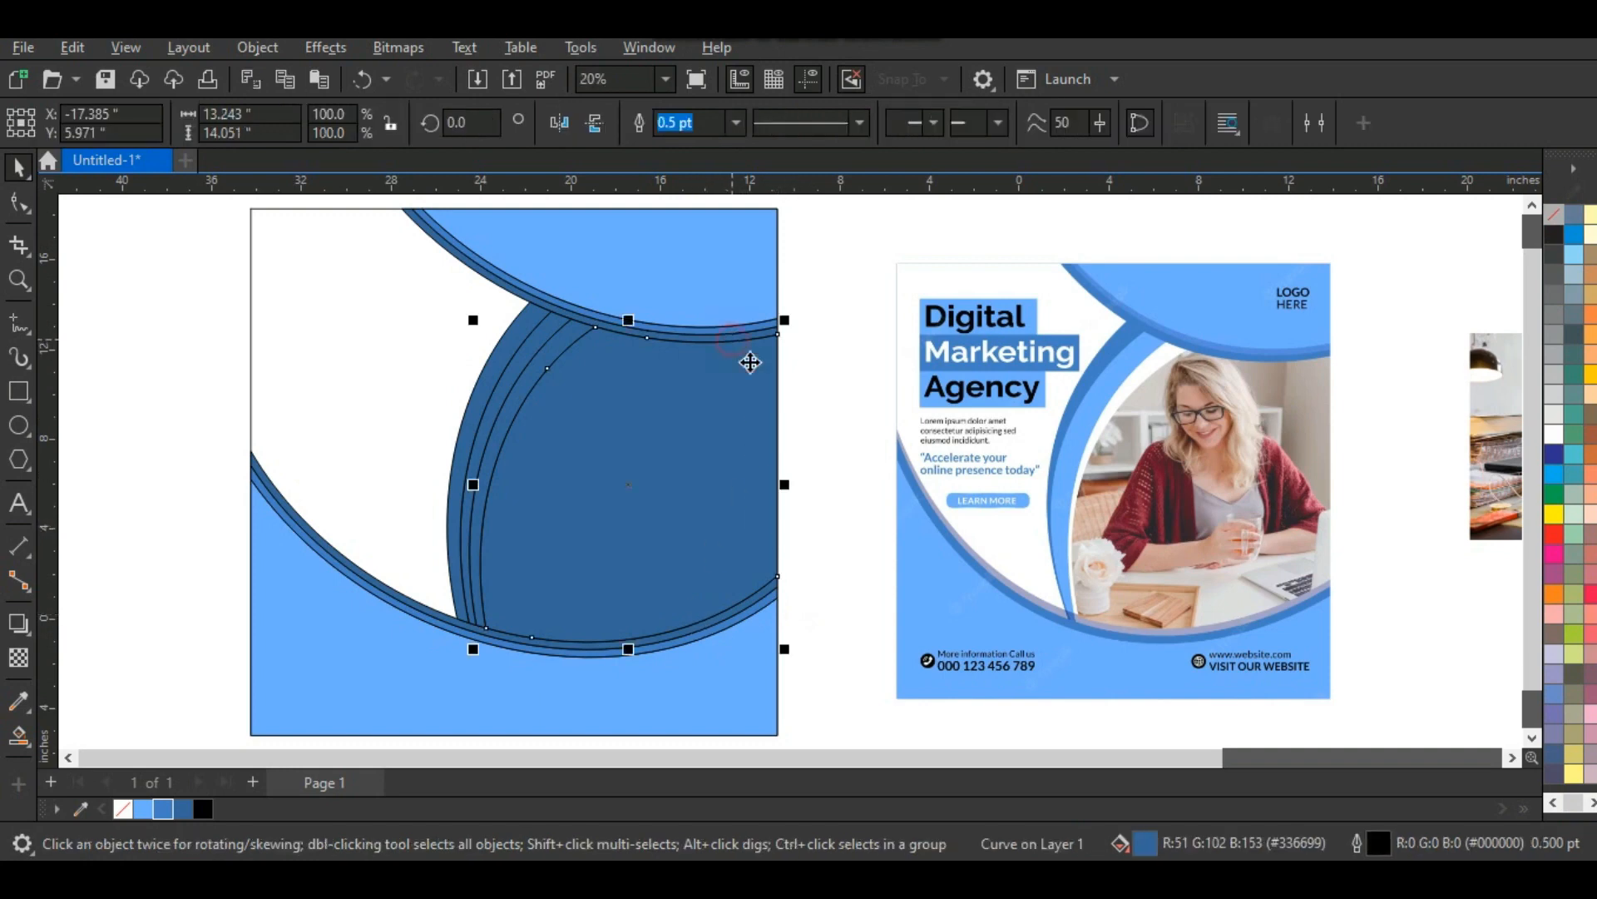
left_click(480, 273)
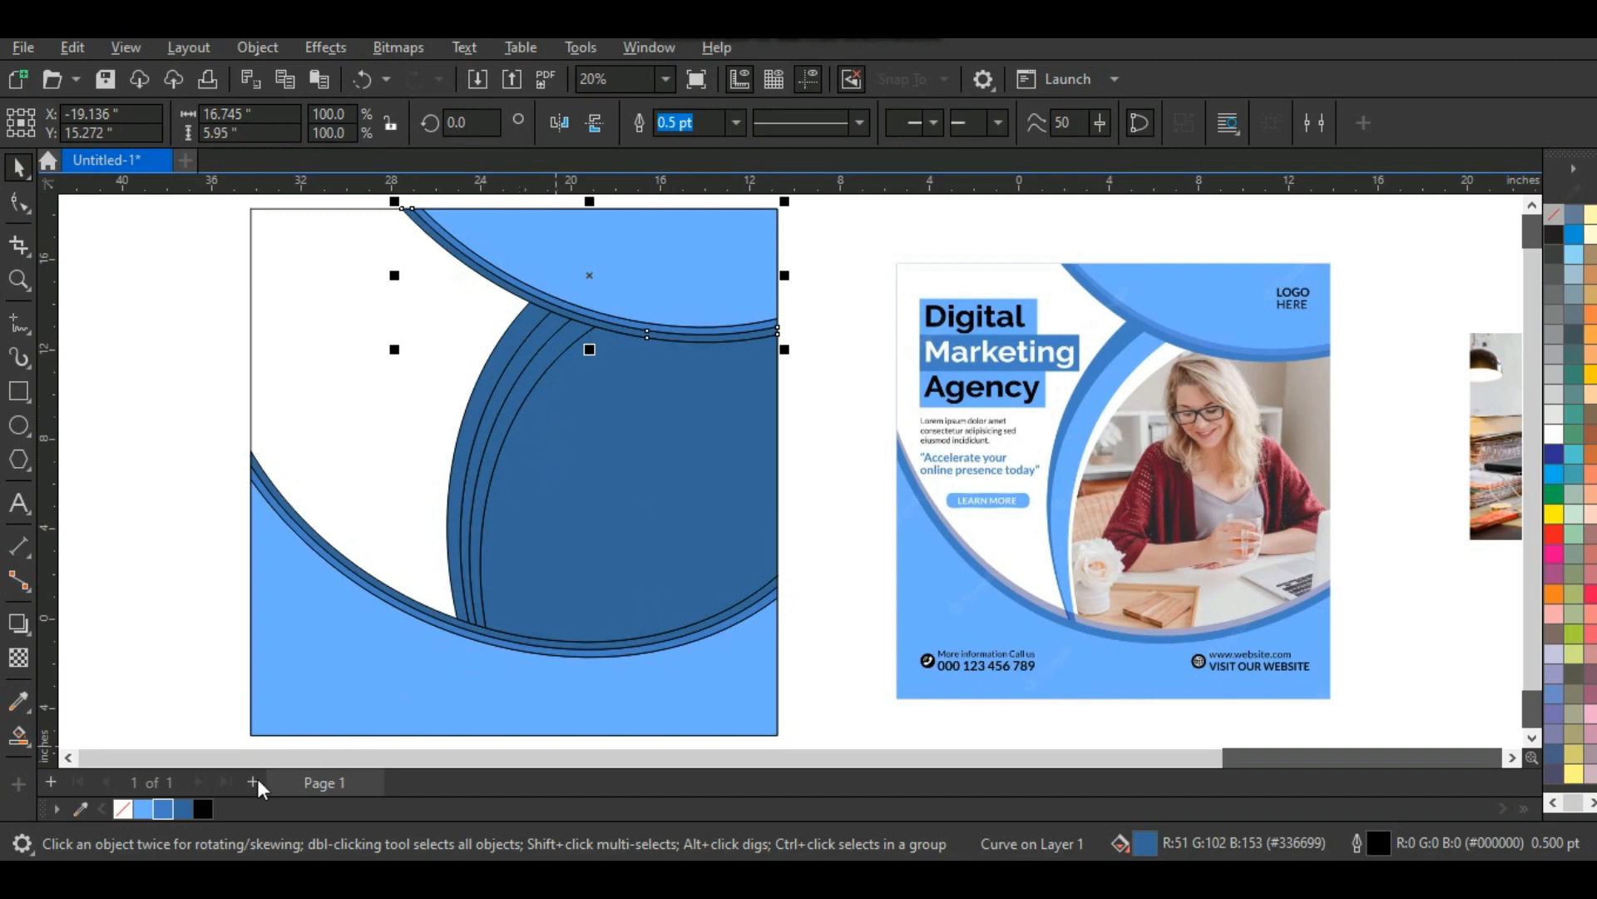
left_click(184, 807)
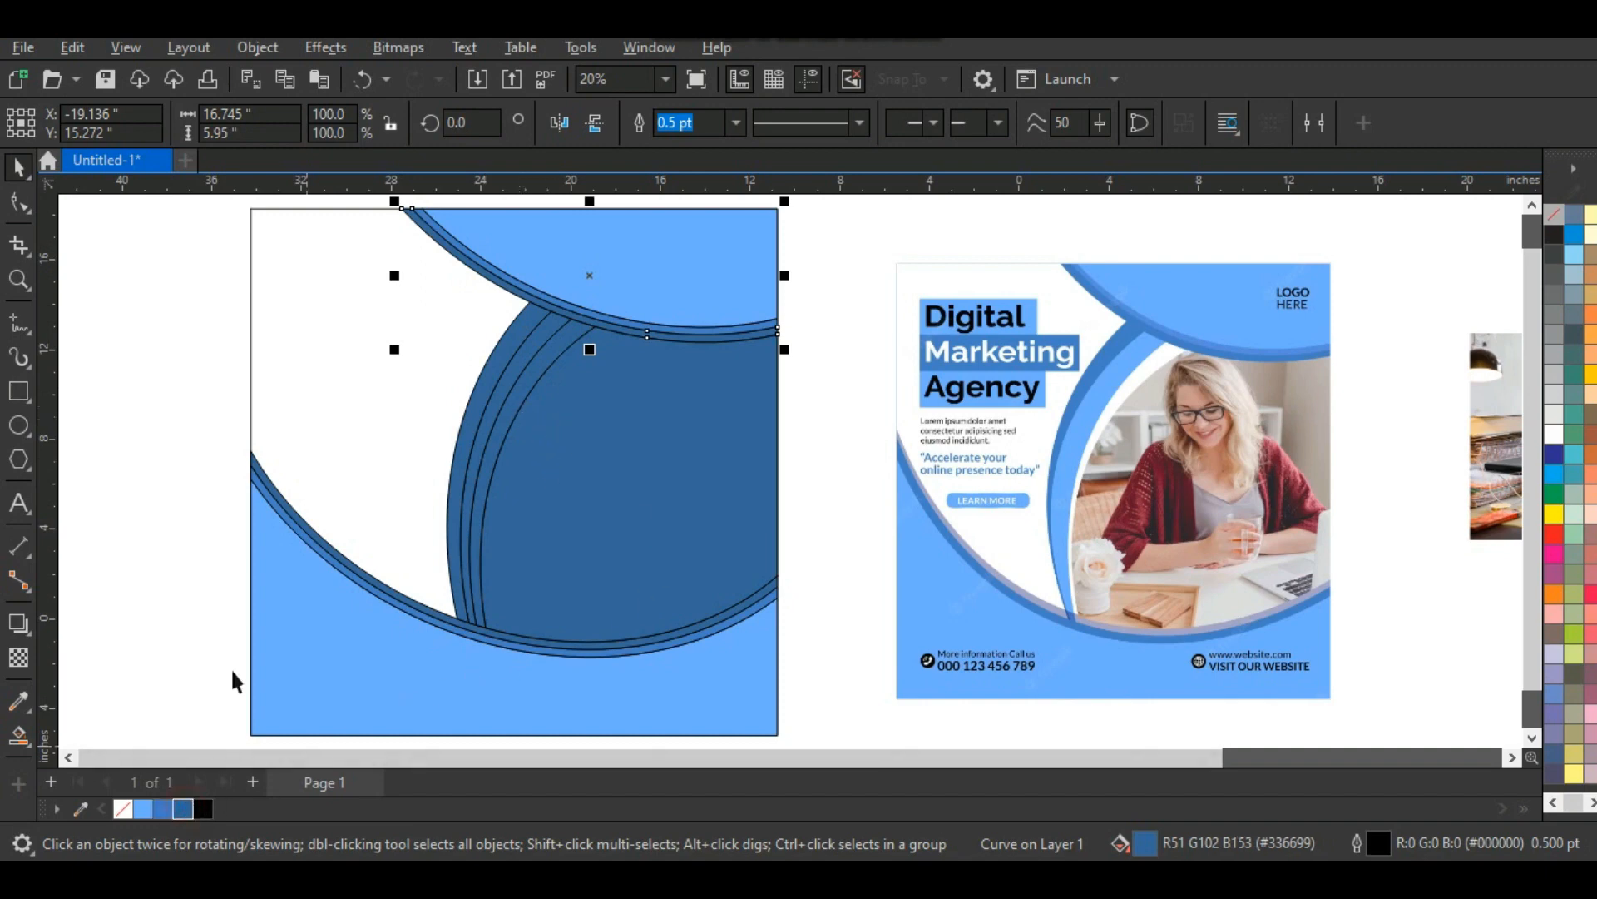
left_click(214, 354)
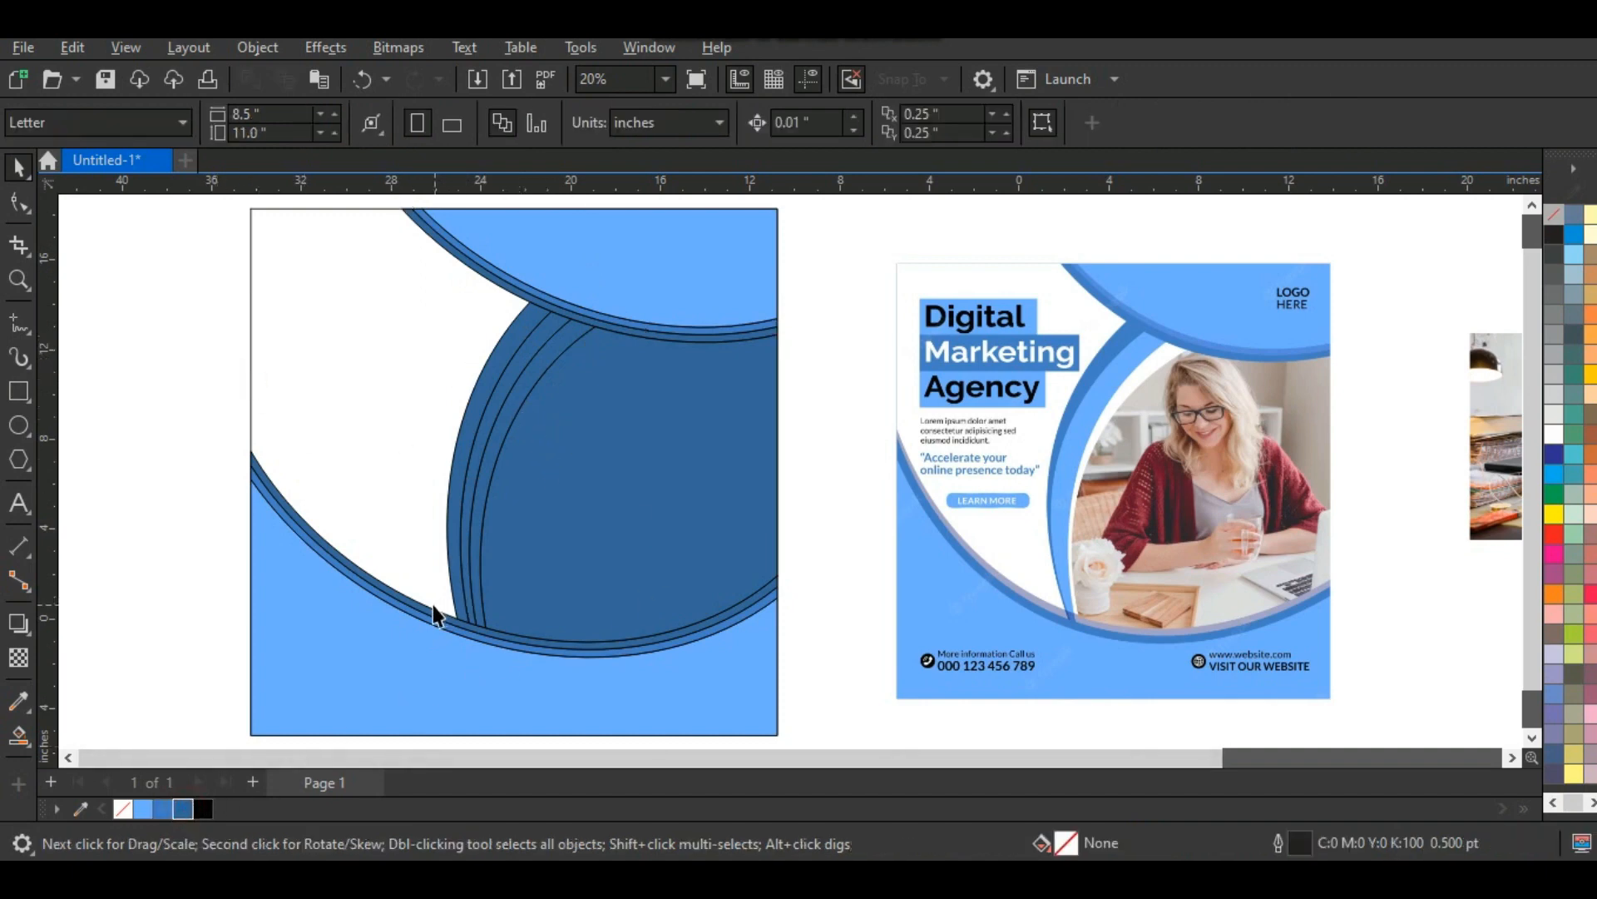
Step: Fill the three crescent bands beside the photo area white, light blue and medium blue, from the innermost outward
left_click(497, 463)
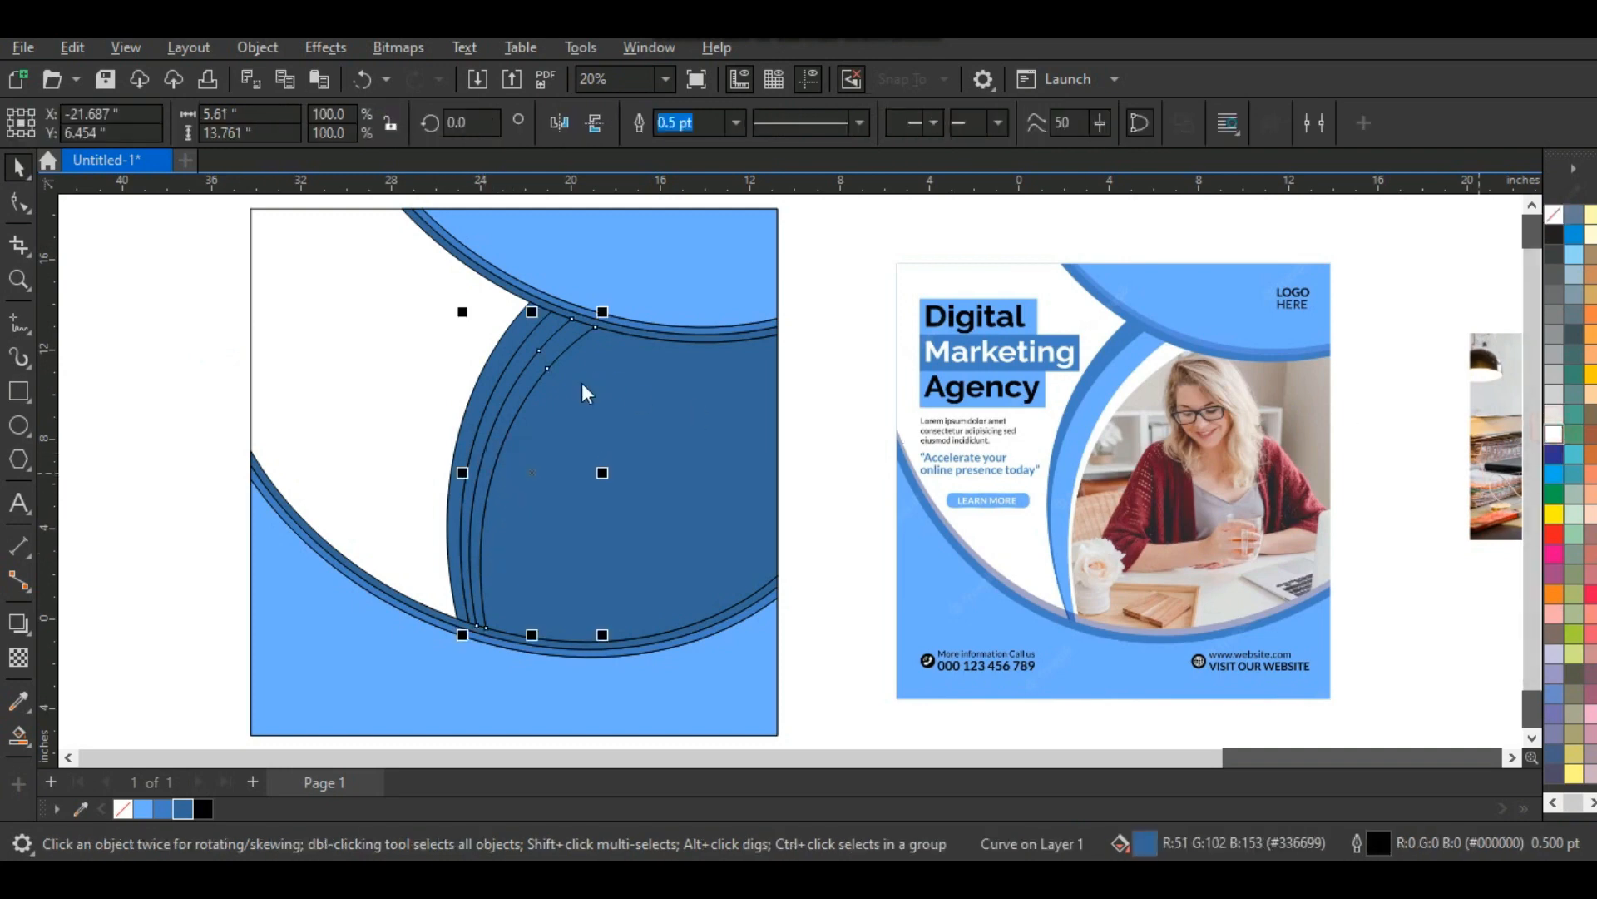
left_click(1554, 434)
left_click(513, 364)
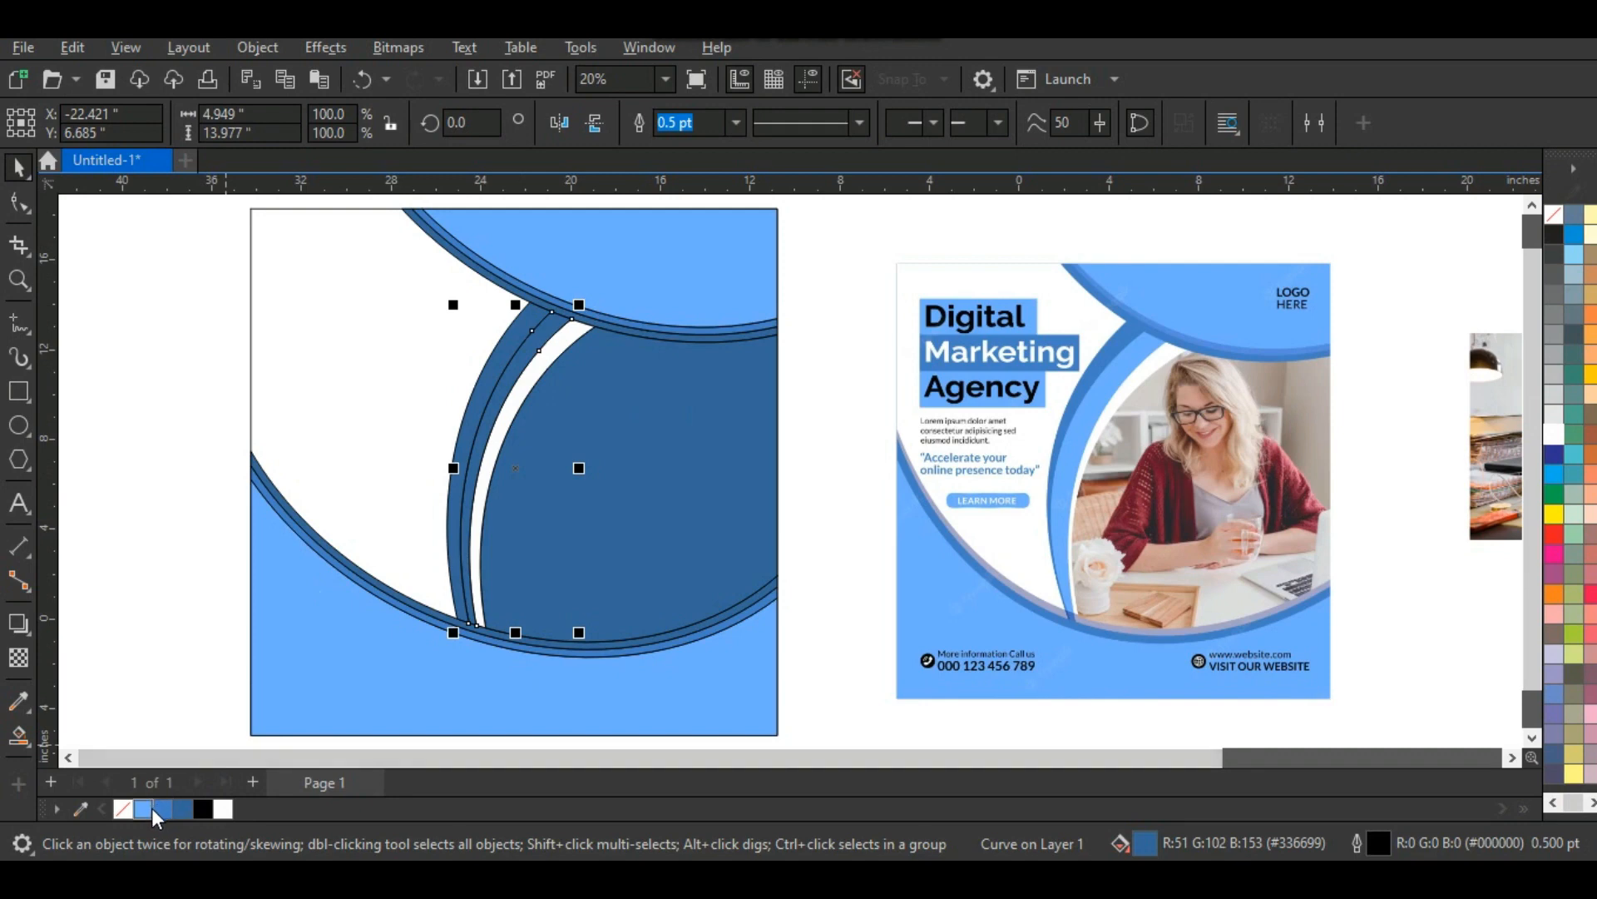
left_click(144, 805)
left_click(466, 422)
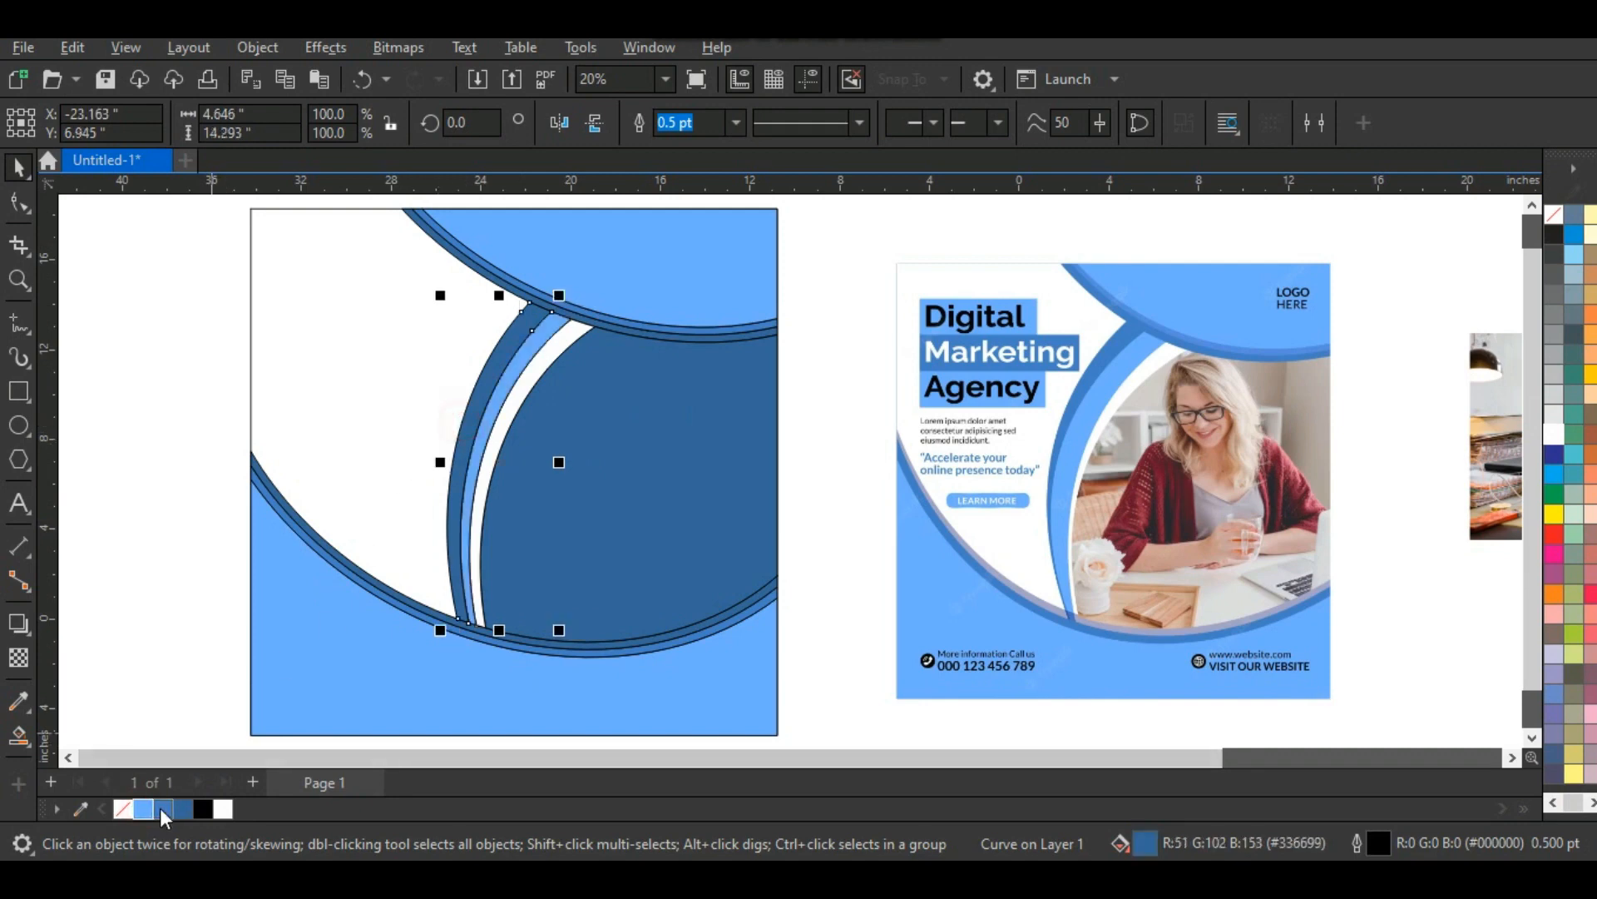
left_click(163, 809)
left_click(810, 445)
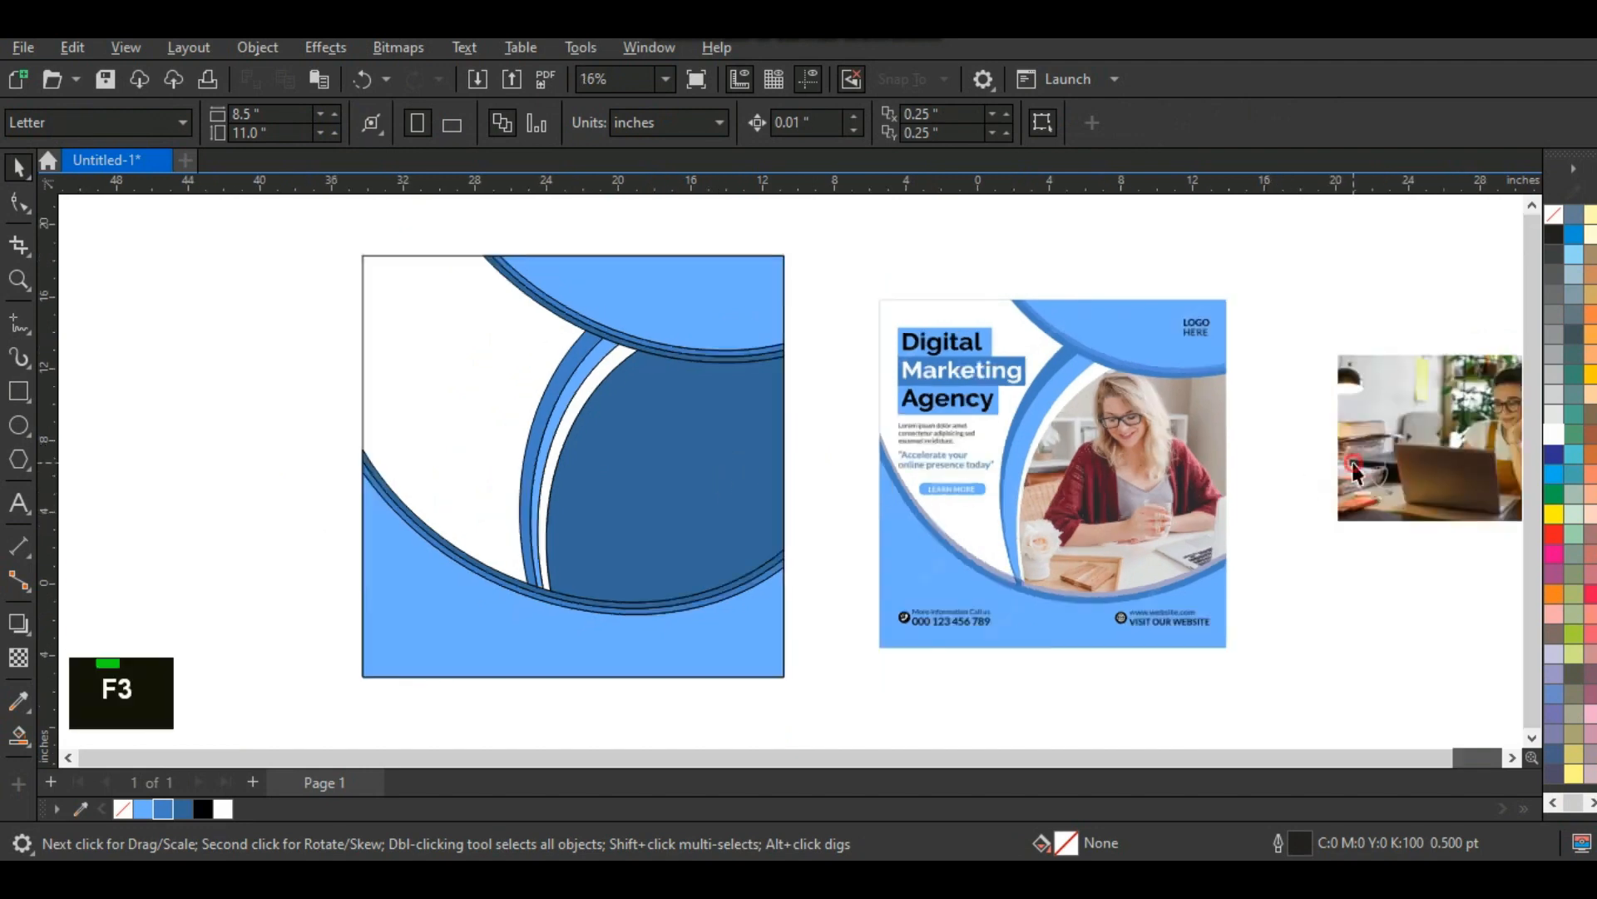
Step: PowerClip the photo of the woman with a laptop inside the large dark blue round area
right_click(1401, 445)
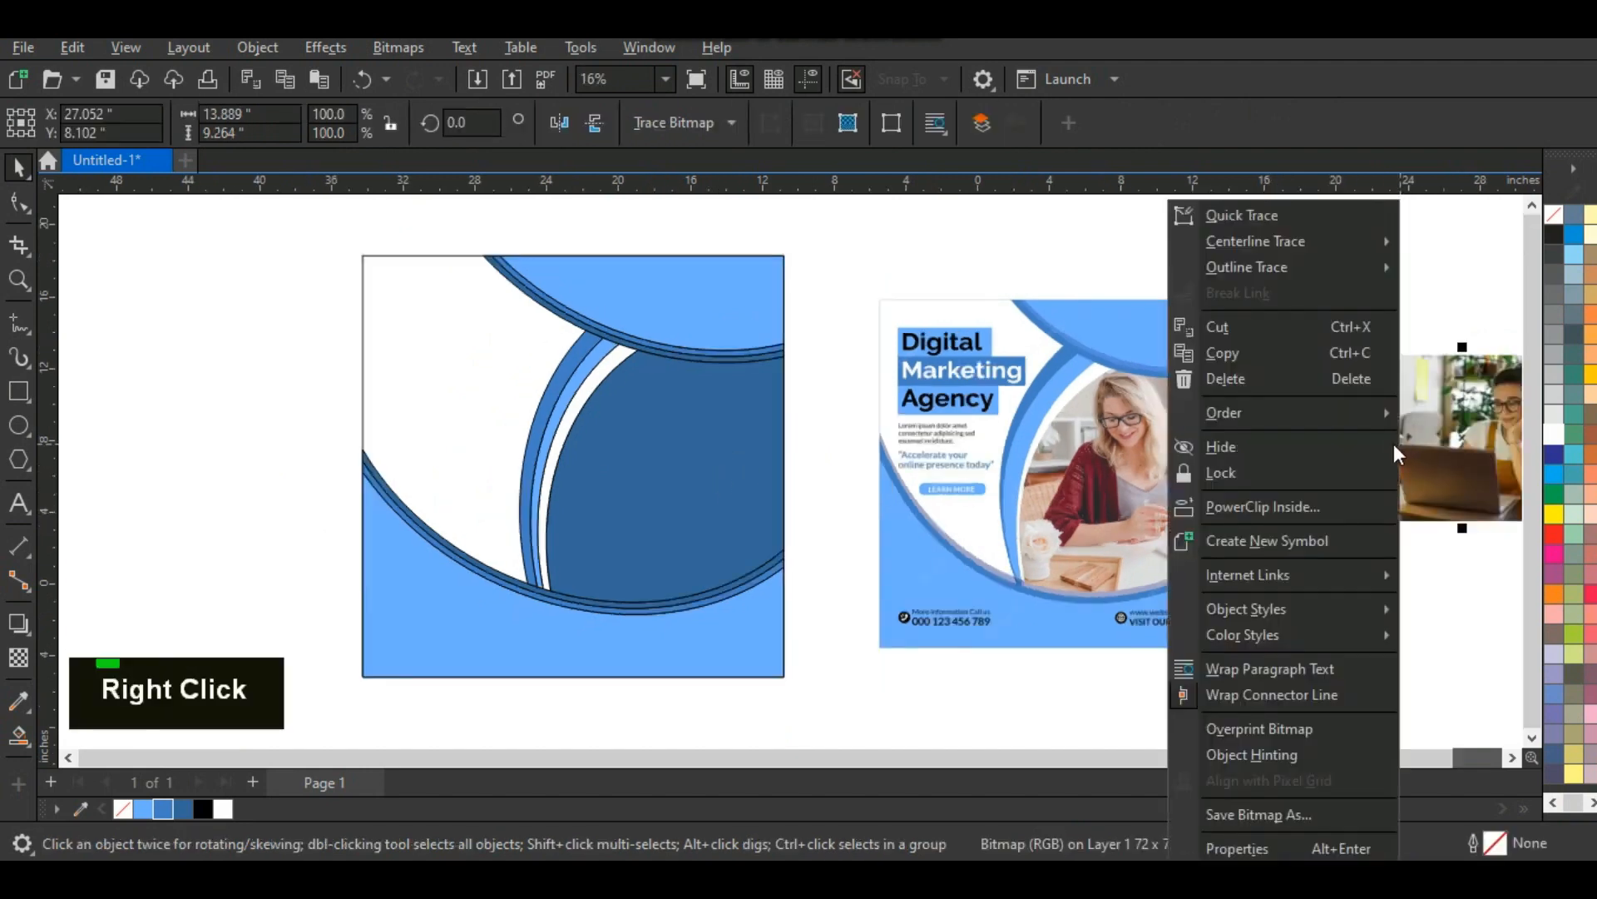
left_click(1294, 506)
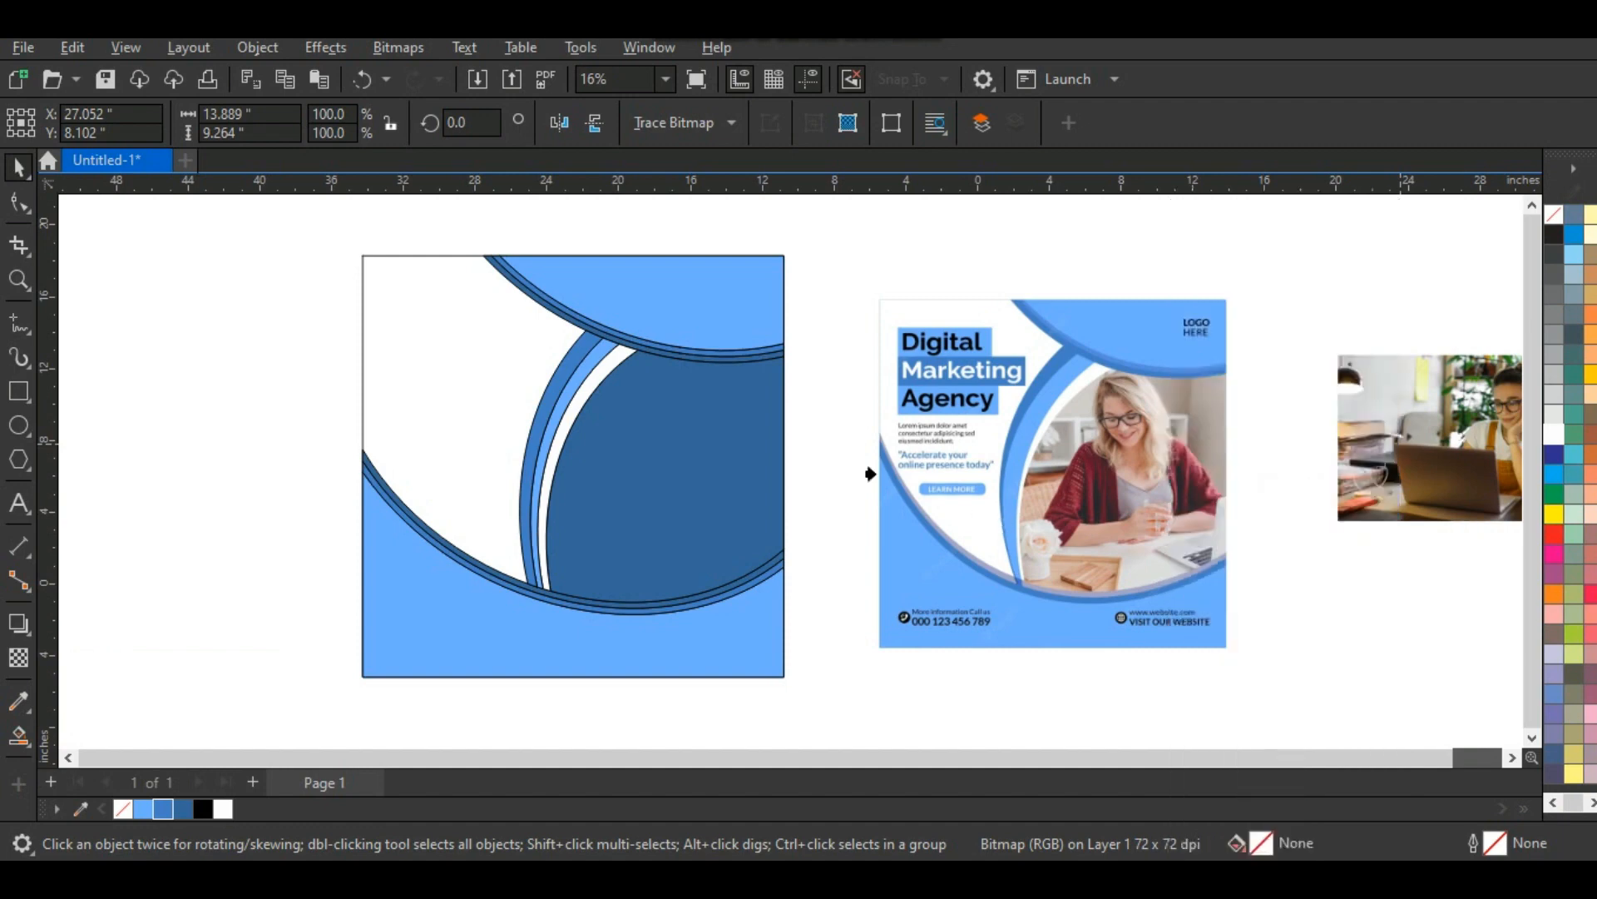
left_click(717, 453)
Step: Edit the PowerClip contents, enlarging the photo to about 154% and nudging it slightly left to cover the frame, and finish editing
right_click(717, 462)
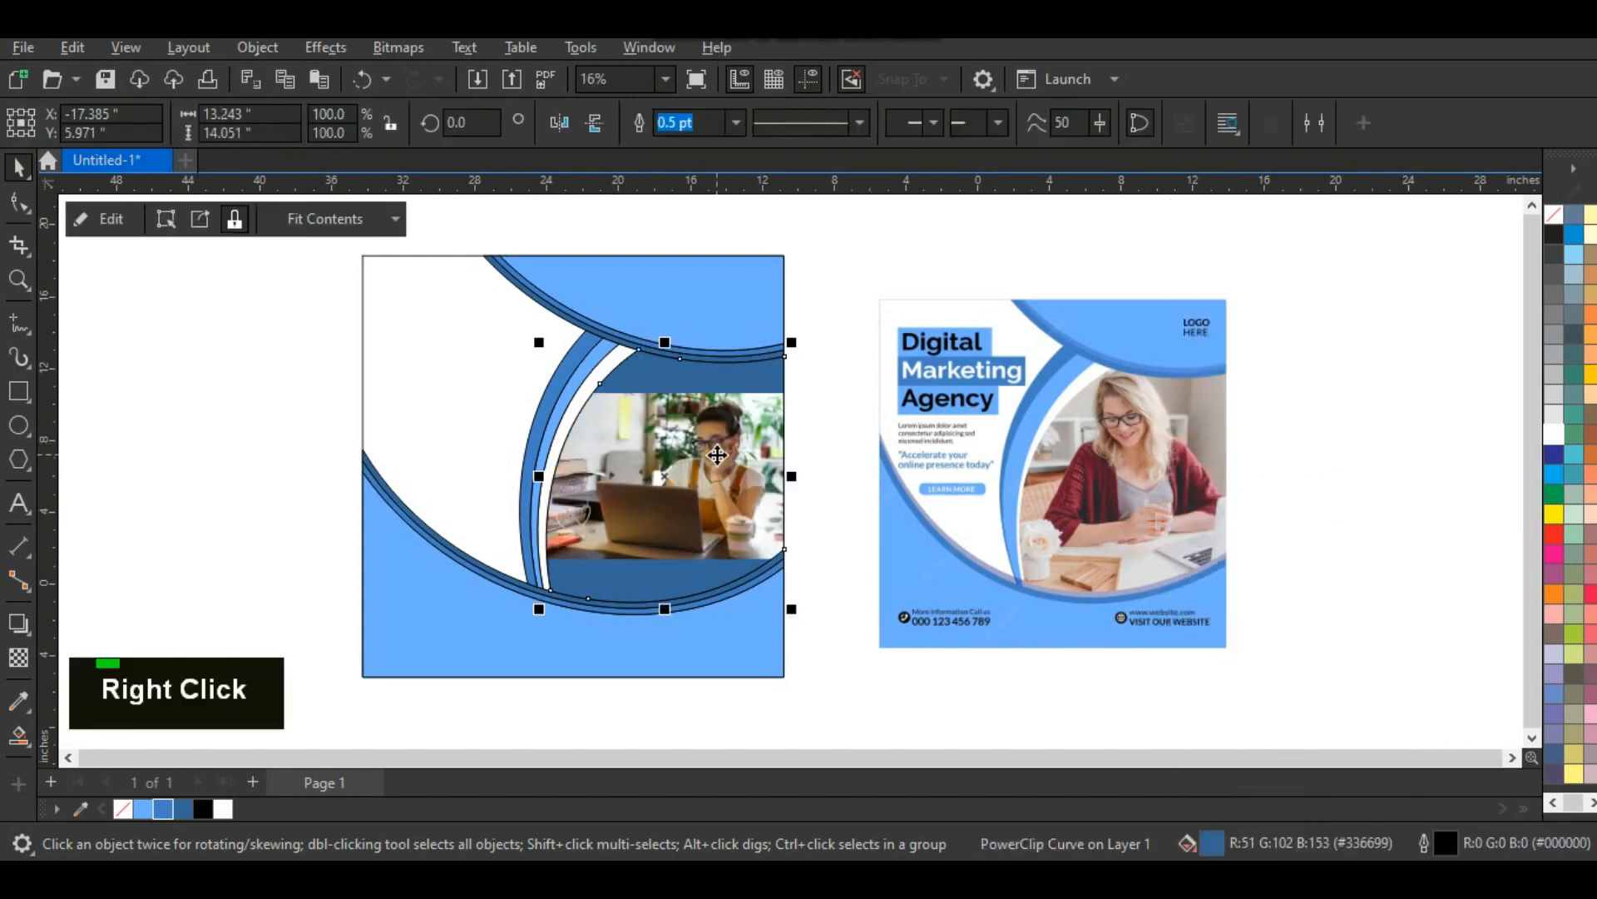
left_click(789, 171)
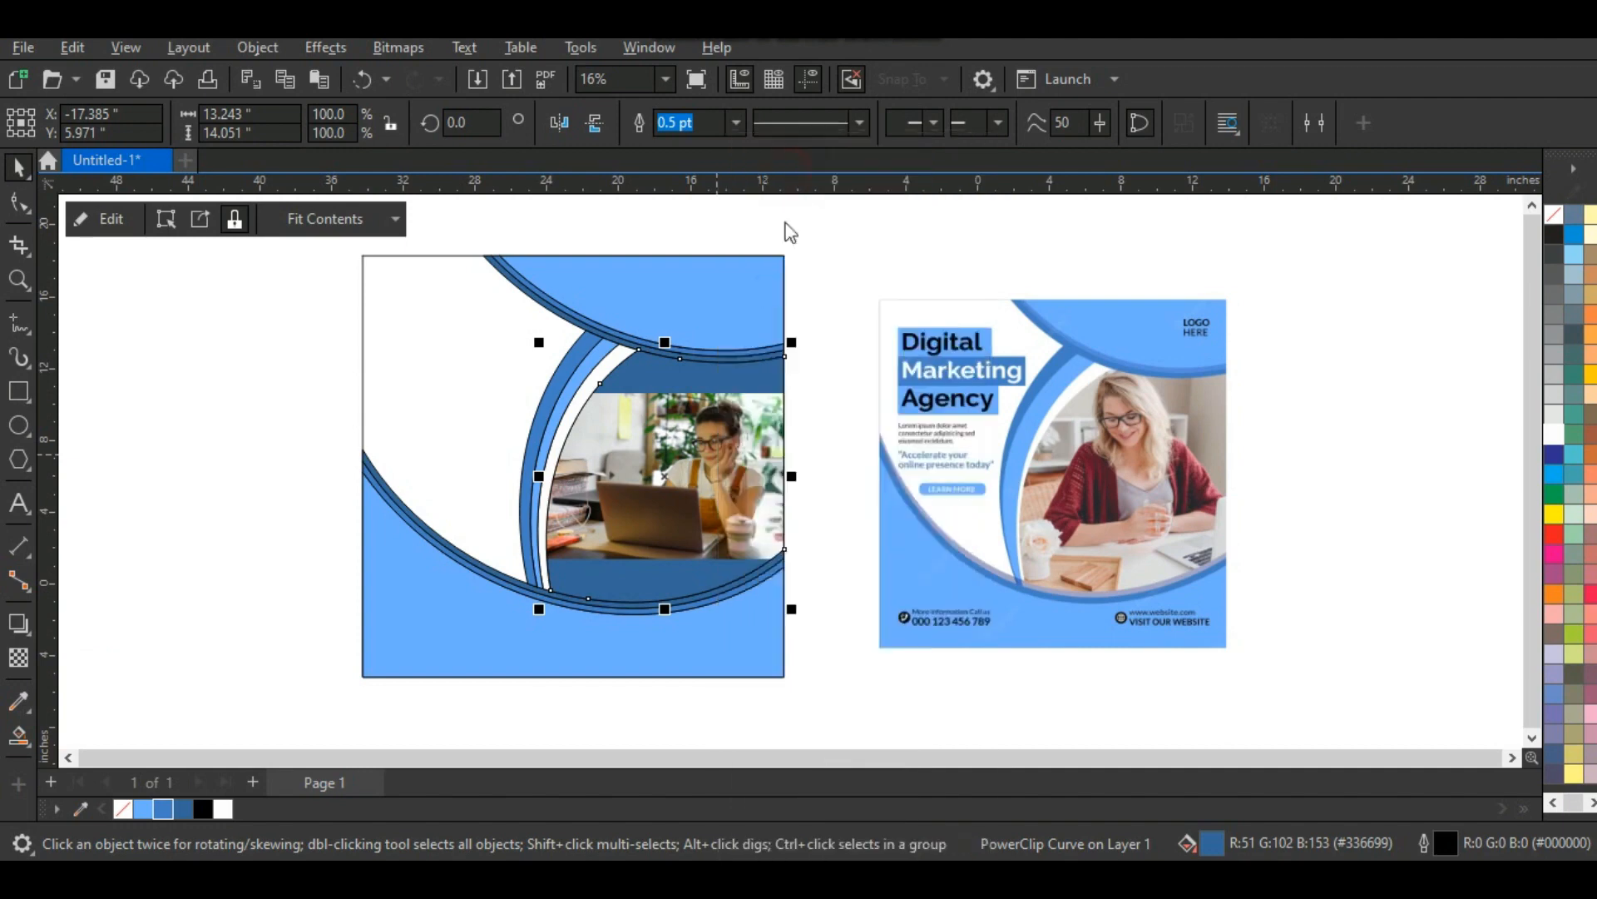
left_click(727, 434)
left_click_drag(792, 387, 865, 341)
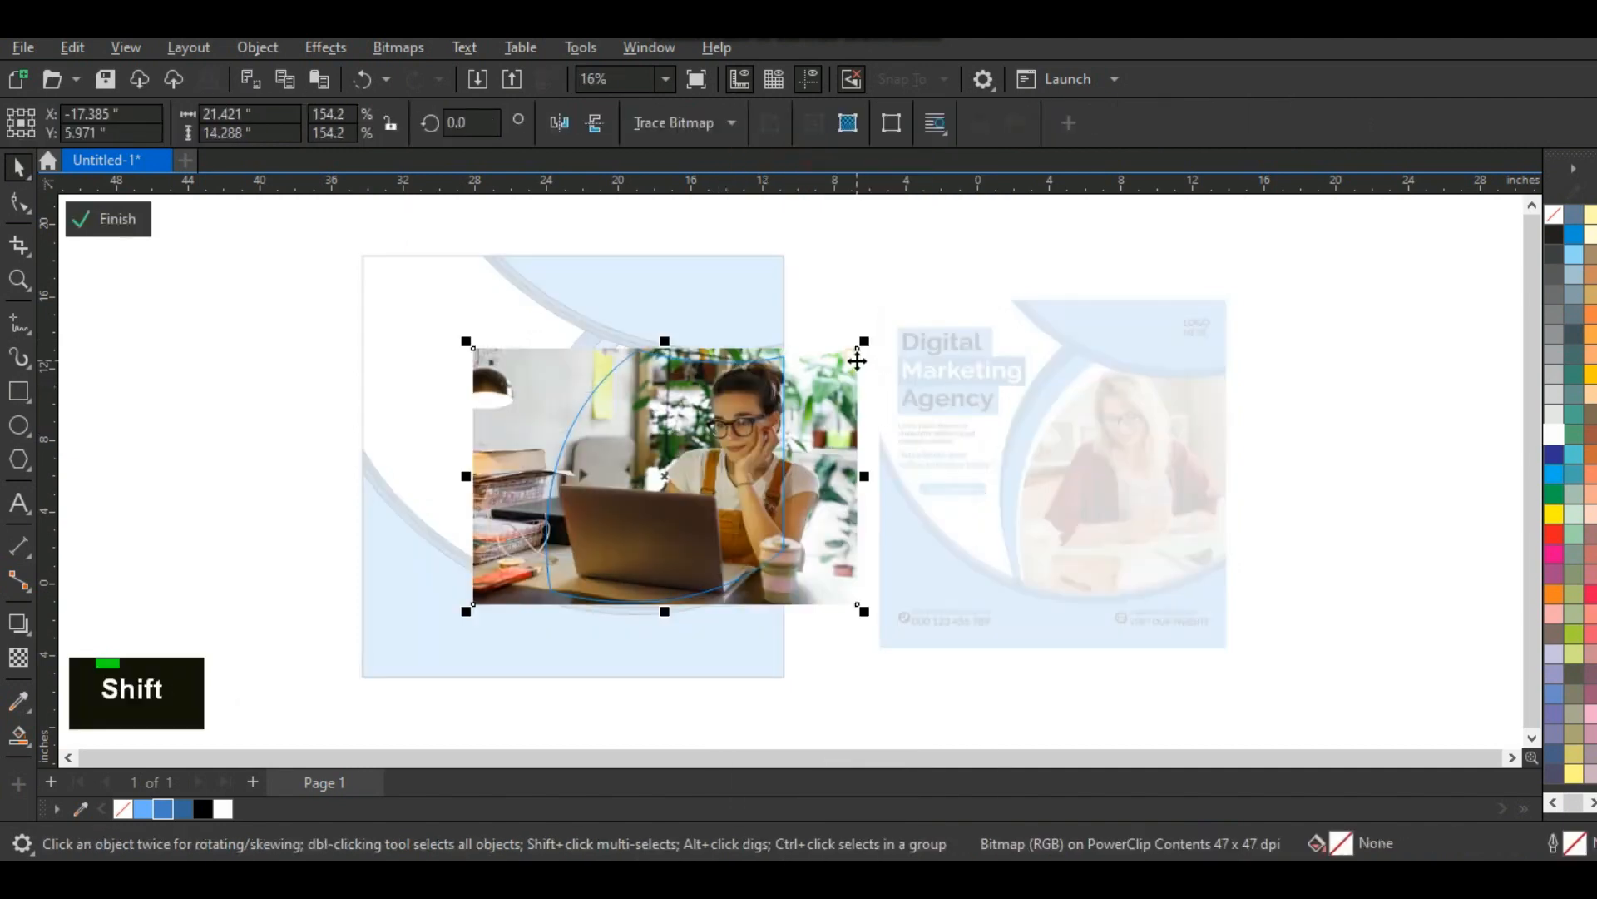
key("Left")
key("Left")
key("Left")
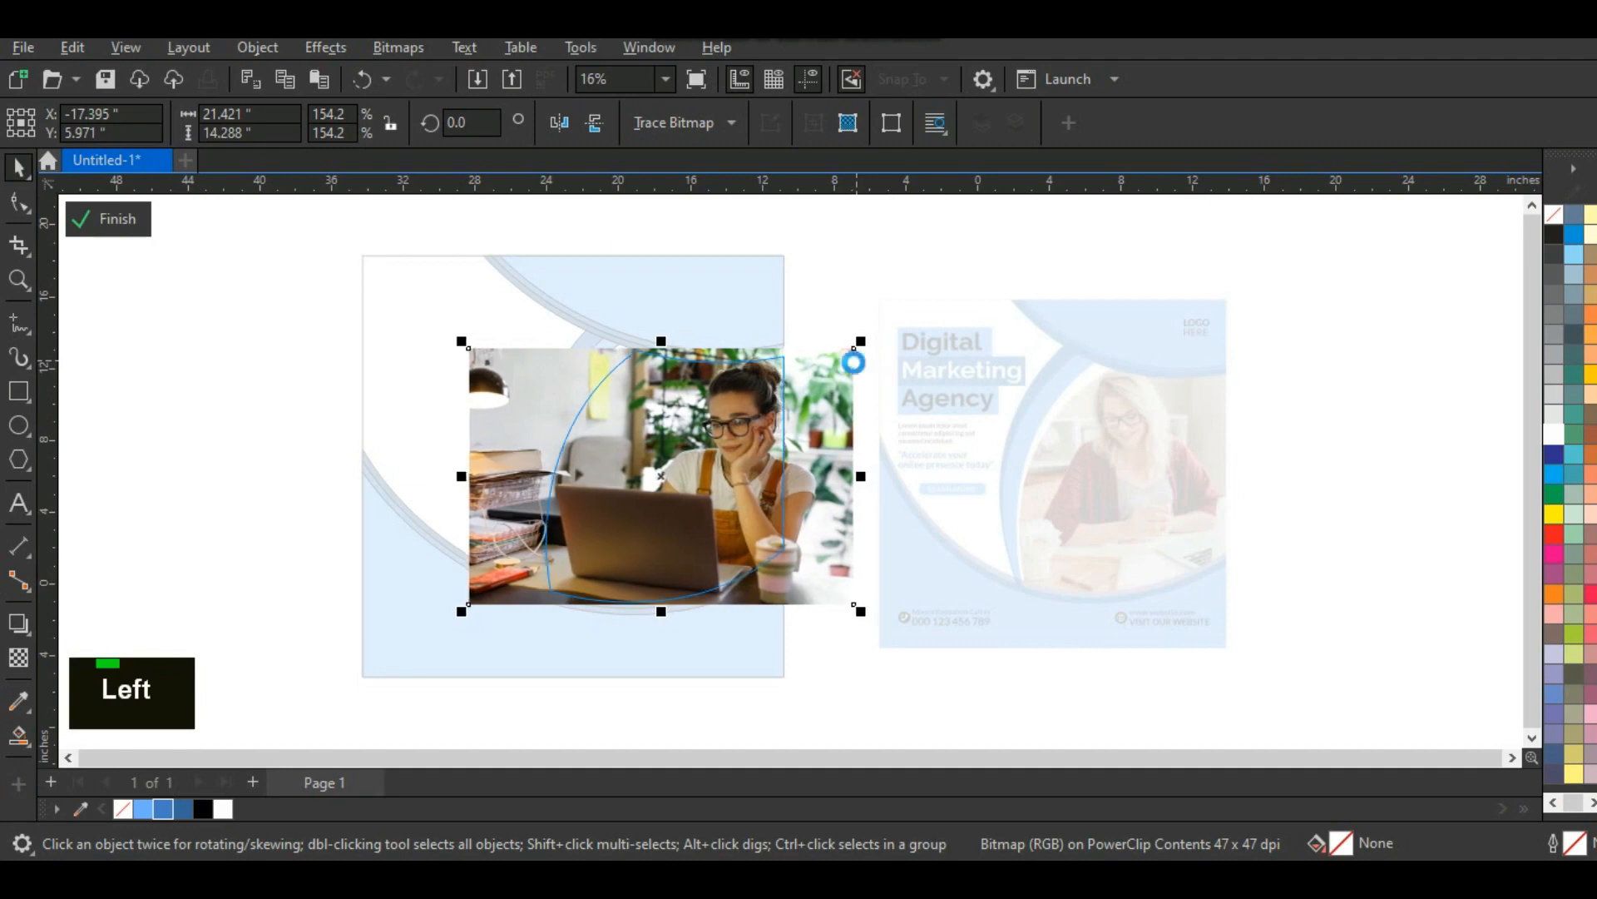
right_click(854, 364)
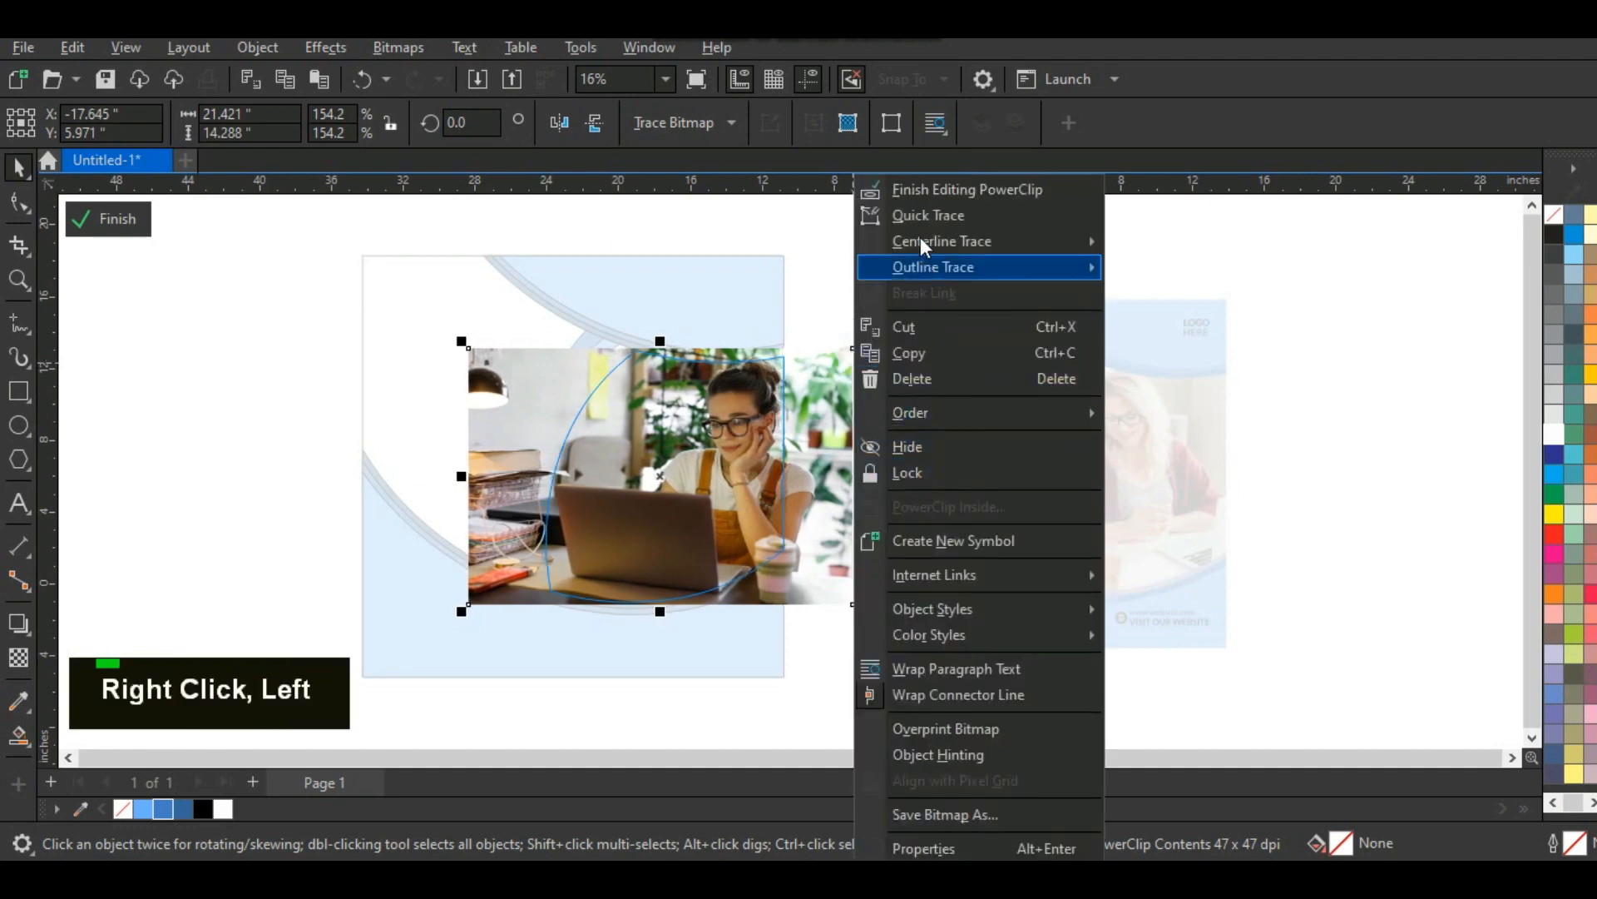
left_click(921, 189)
Step: Remove the outlines from all the new post's shapes except the background square
left_click_drag(840, 239, 331, 685)
left_click(421, 385, "shift")
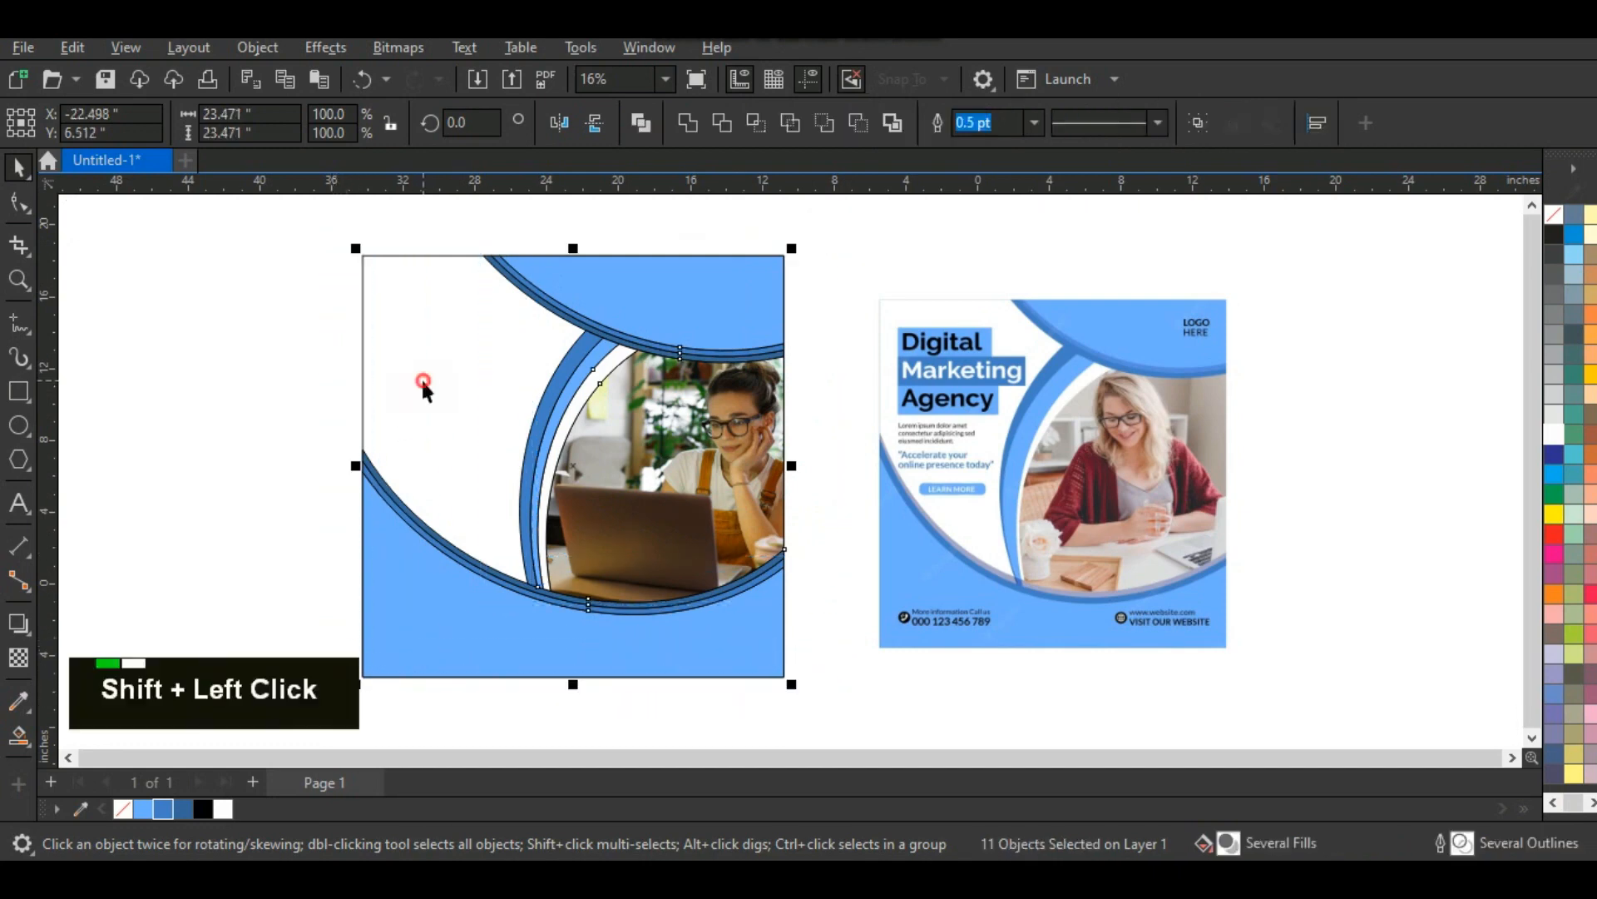
right_click(1555, 218)
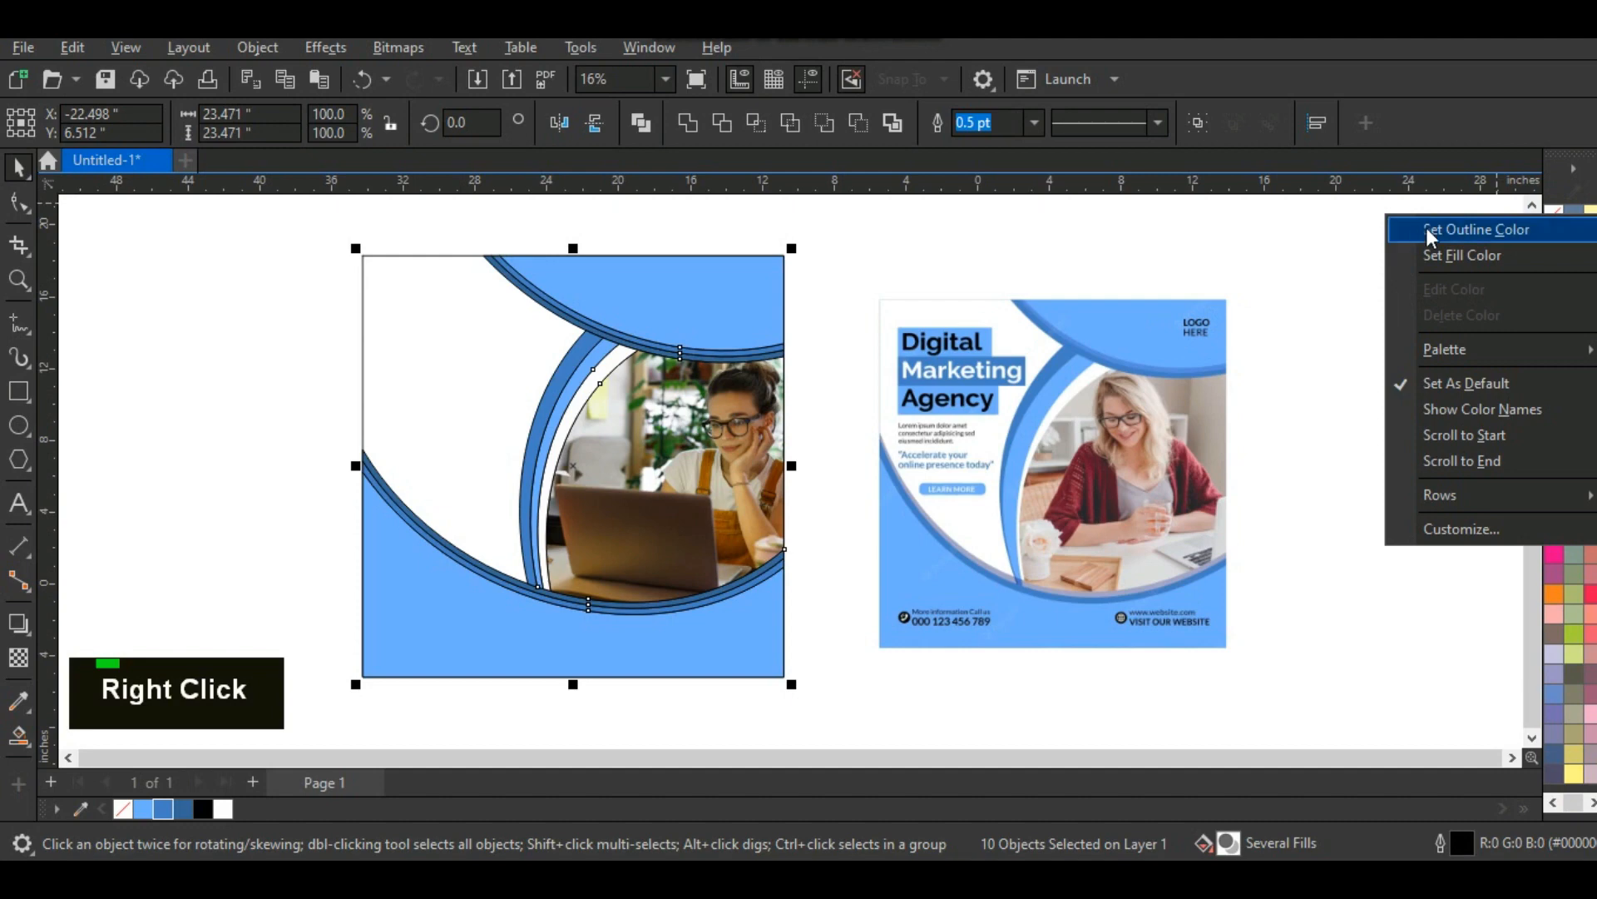
left_click(1427, 229)
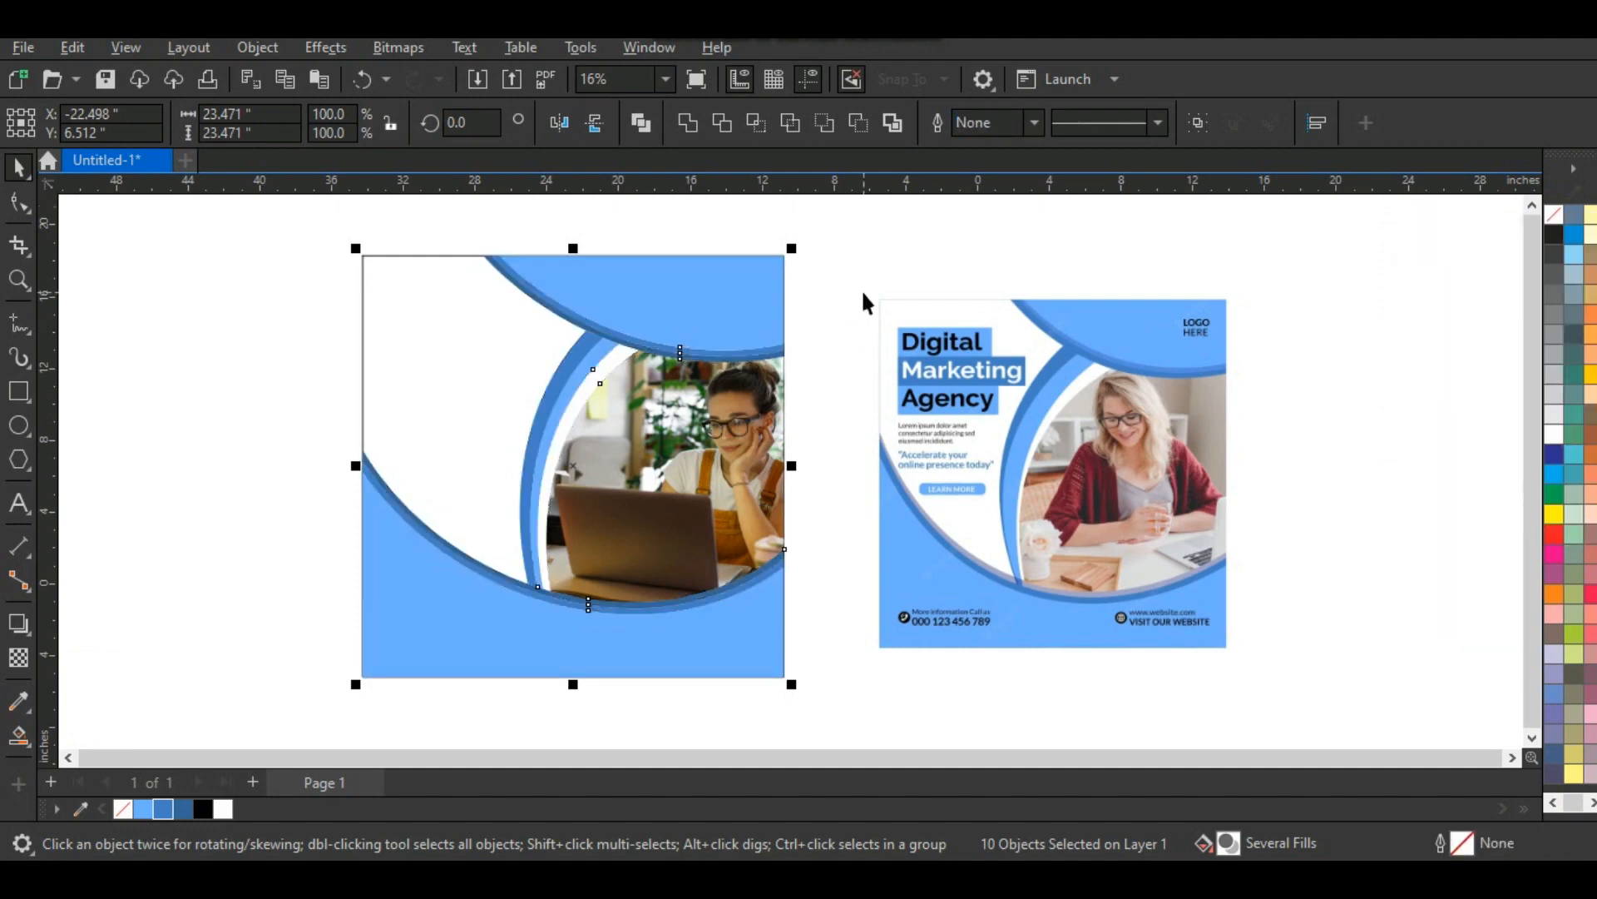
Step: PowerClip the selected curved shapes and photo inside the background square
right_click(705, 330)
left_click(776, 509)
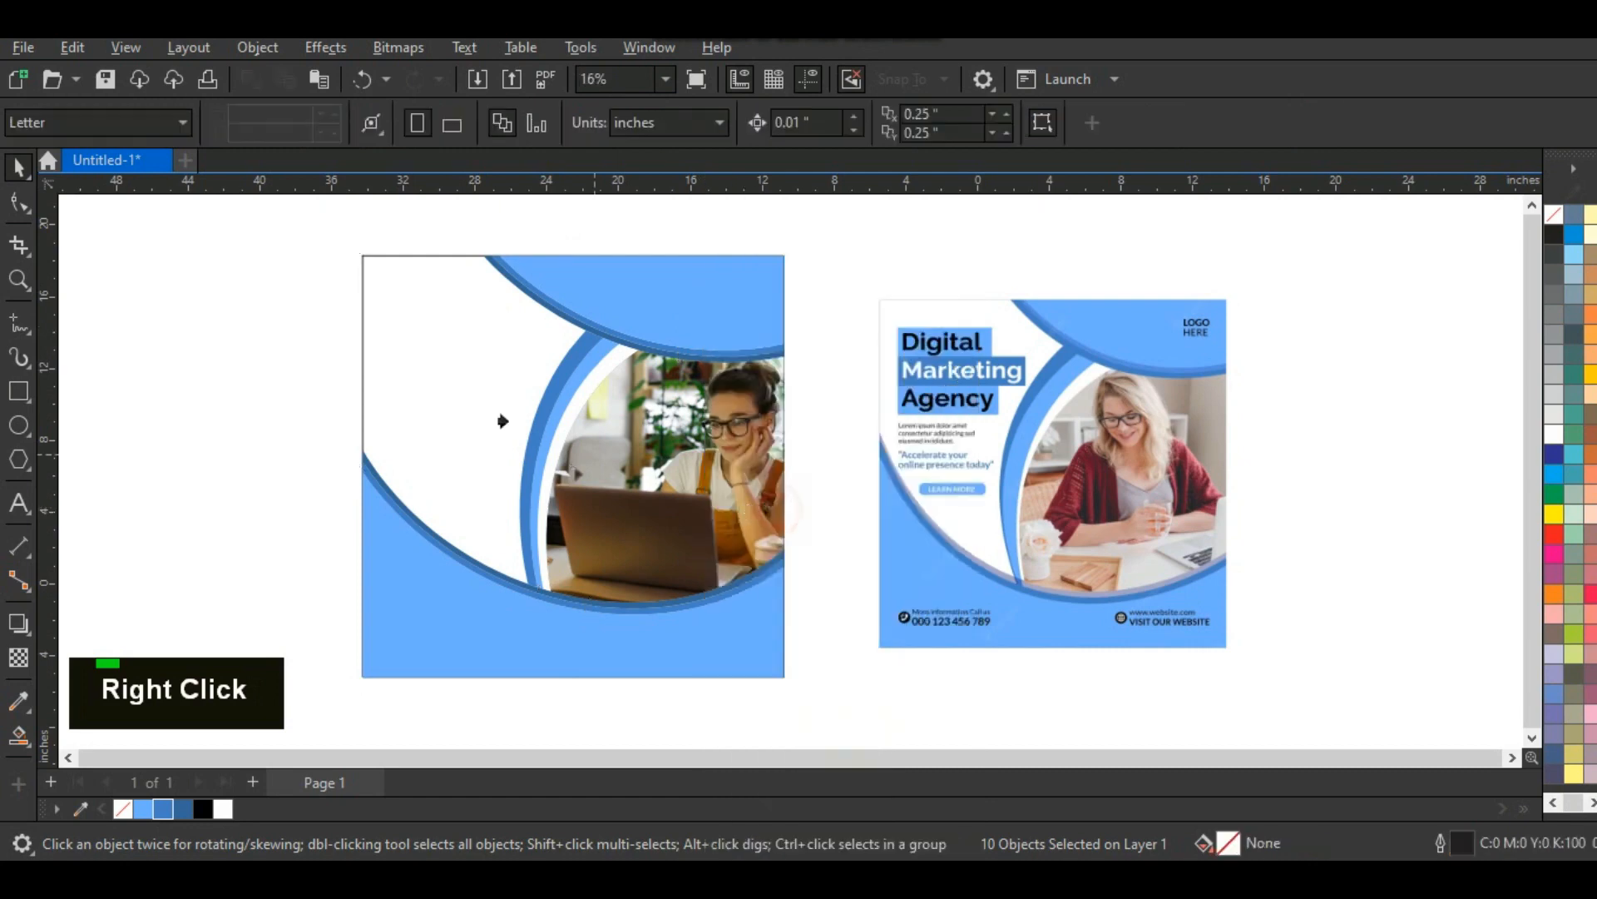
left_click(466, 371)
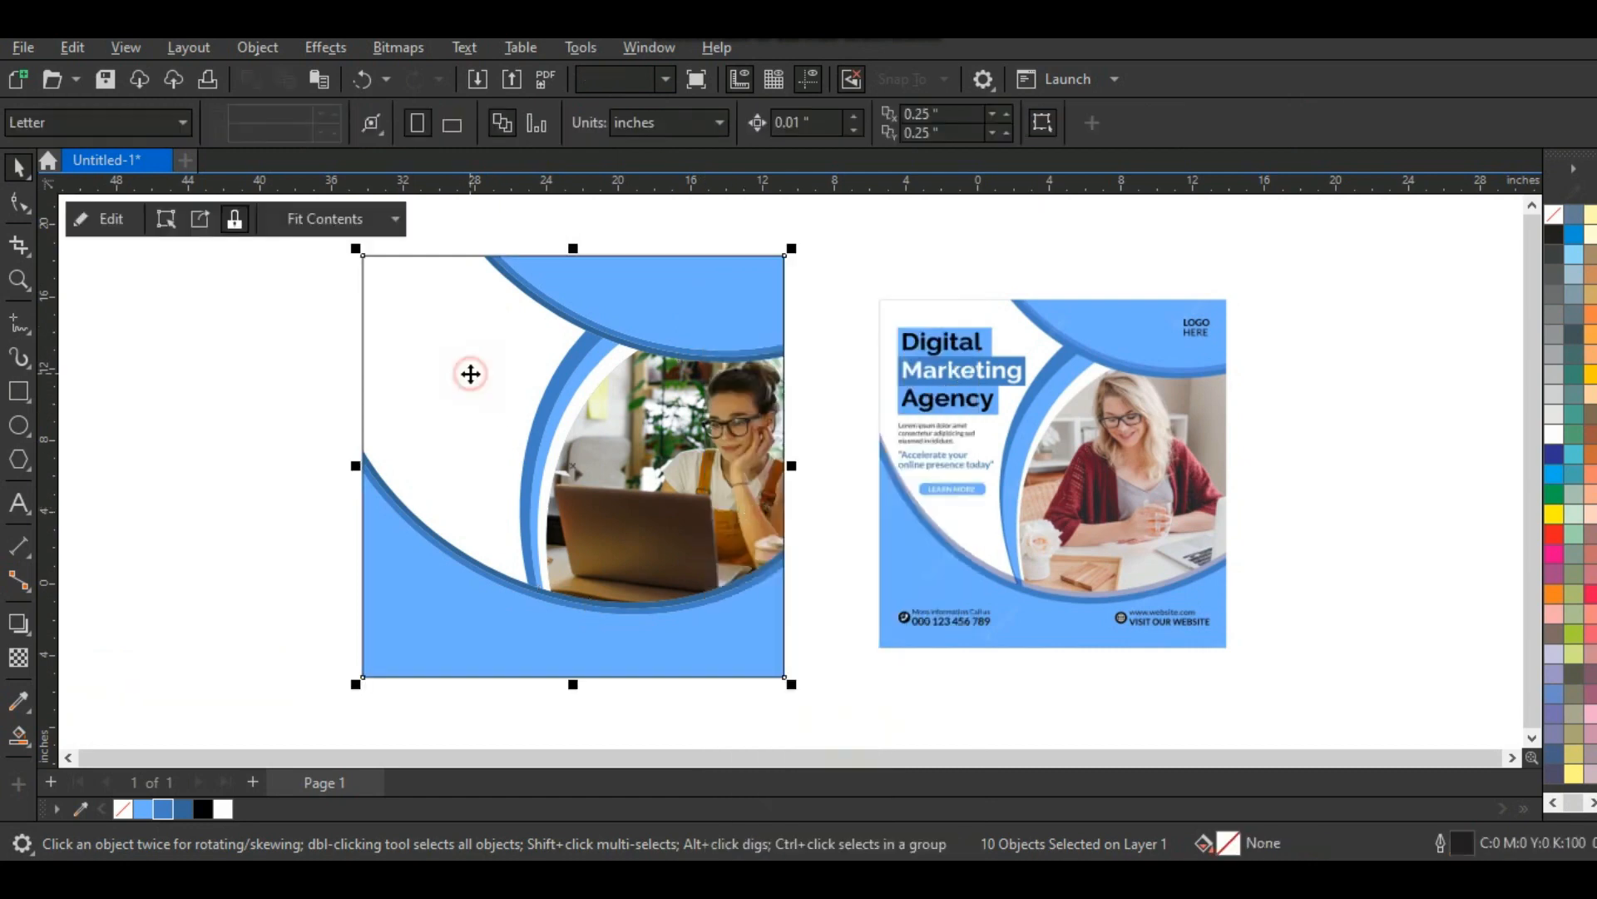
left_click(203, 429)
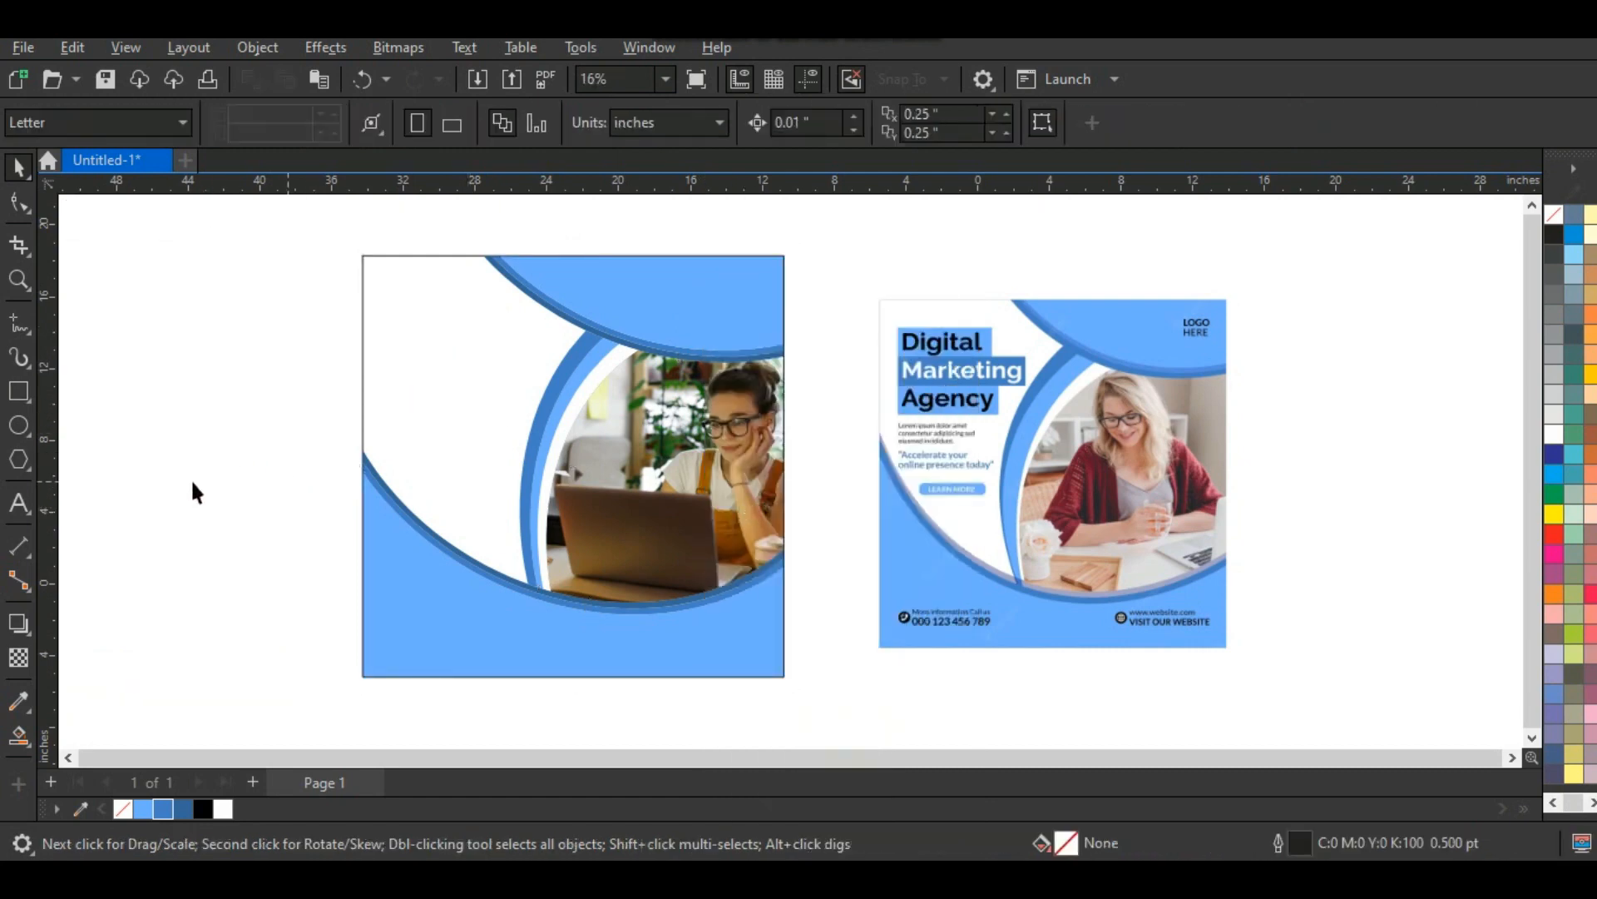
left_click(18, 279)
left_click_drag(337, 228, 1283, 686)
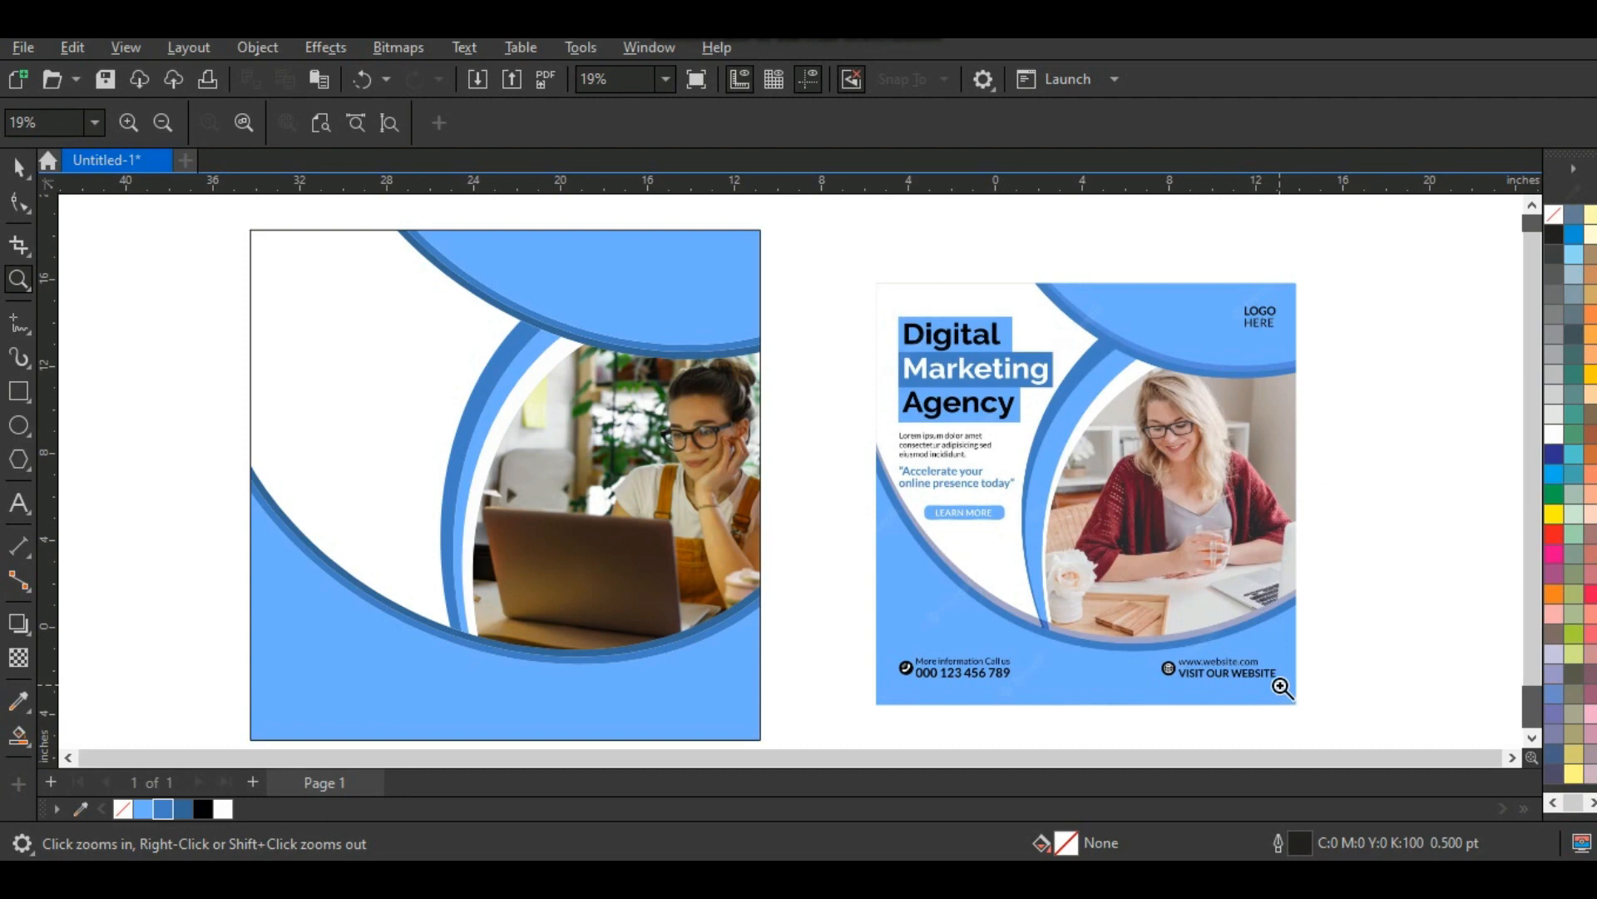
key("F9")
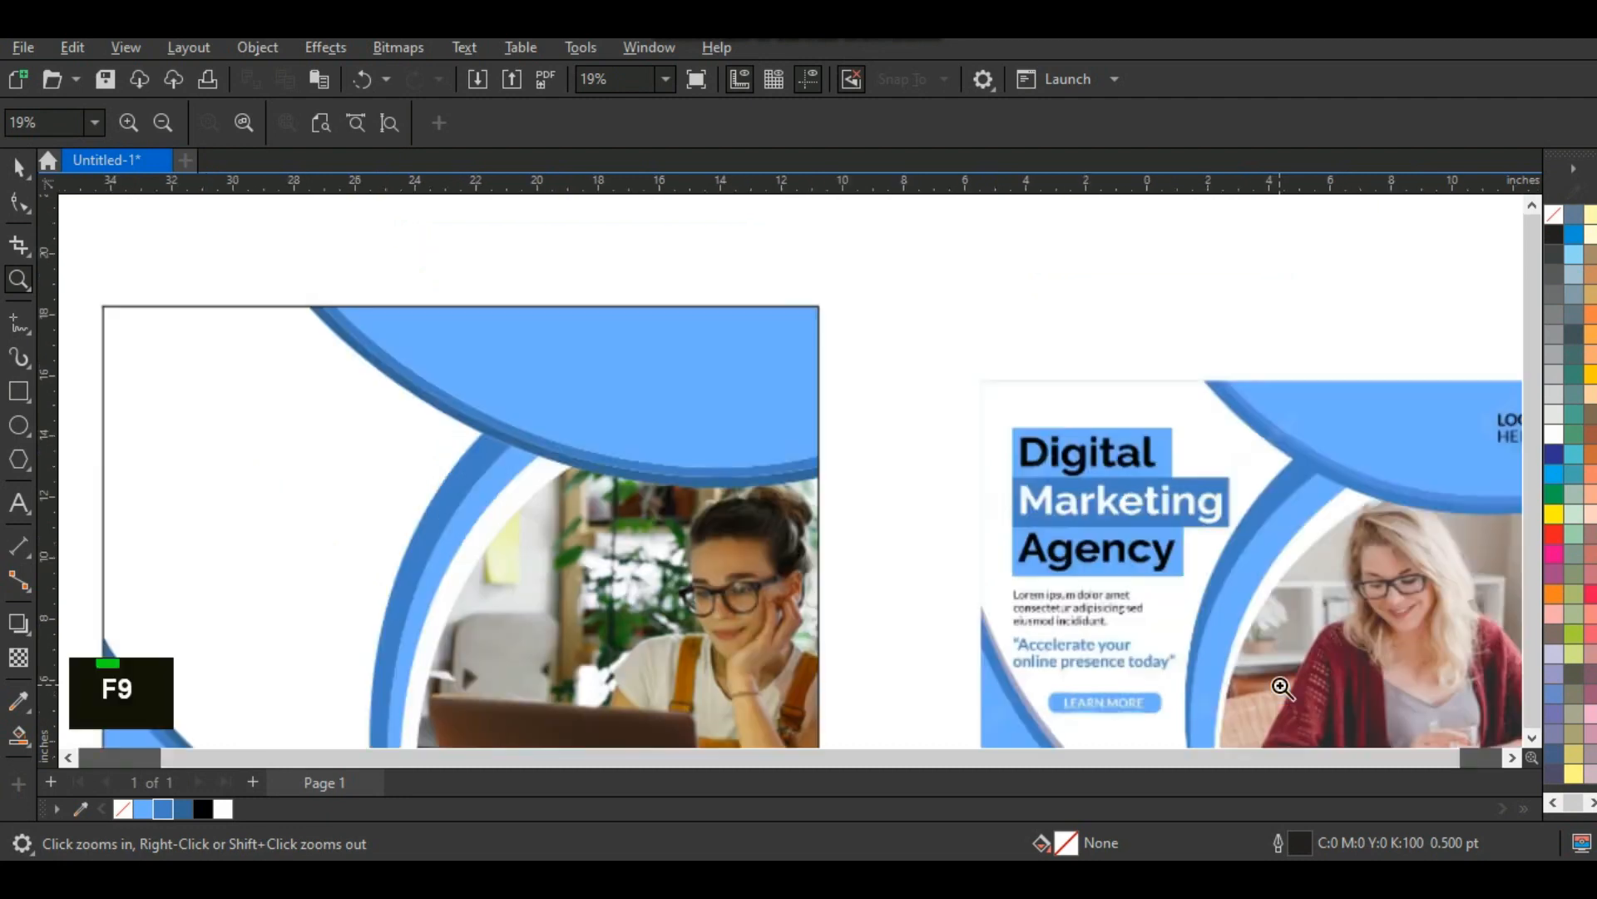